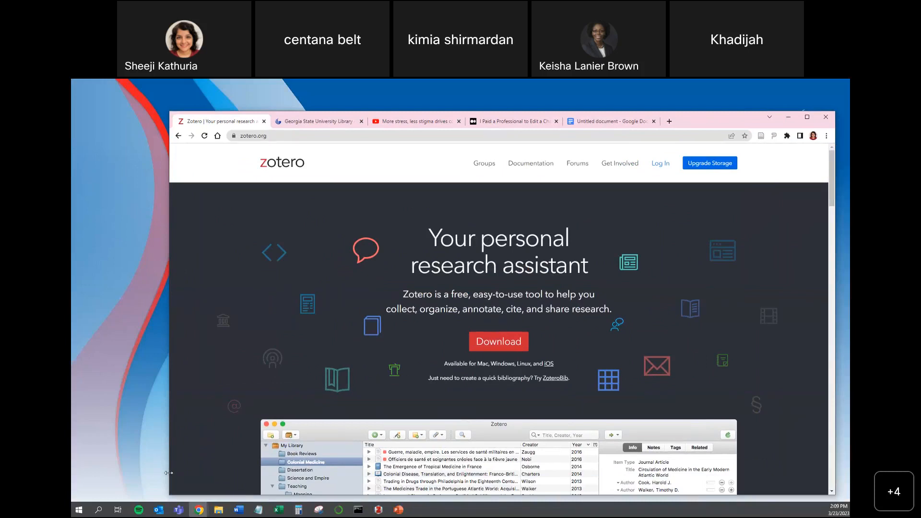
- Widen the browser window and log in to the Zotero website
left_click_drag(169, 473, 85, 473)
left_click(190, 135)
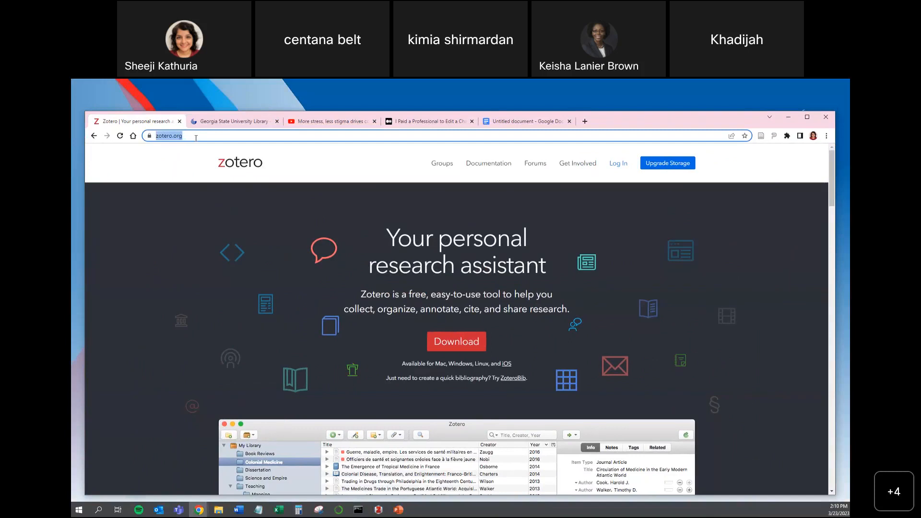
left_click(619, 171)
left_click(412, 334)
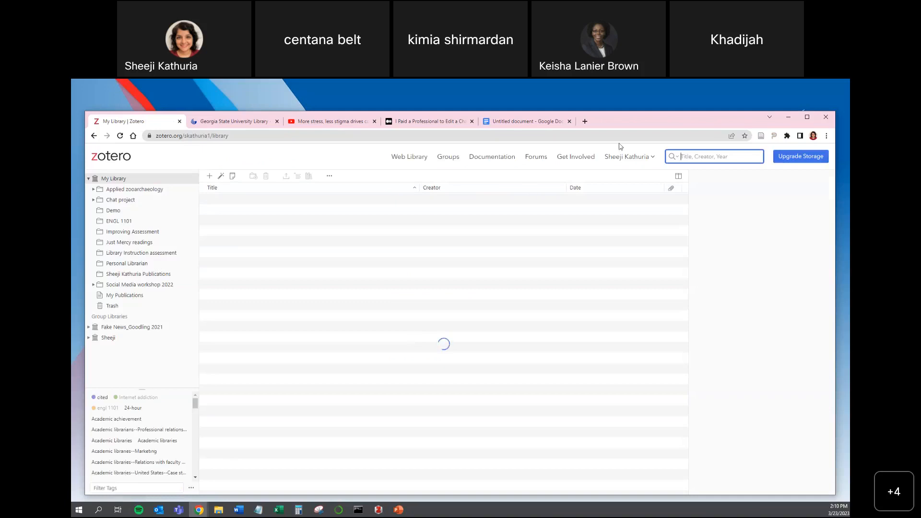
- Open the Zotero account's profile settings and return to the Zotero home page
left_click(624, 158)
left_click(620, 219)
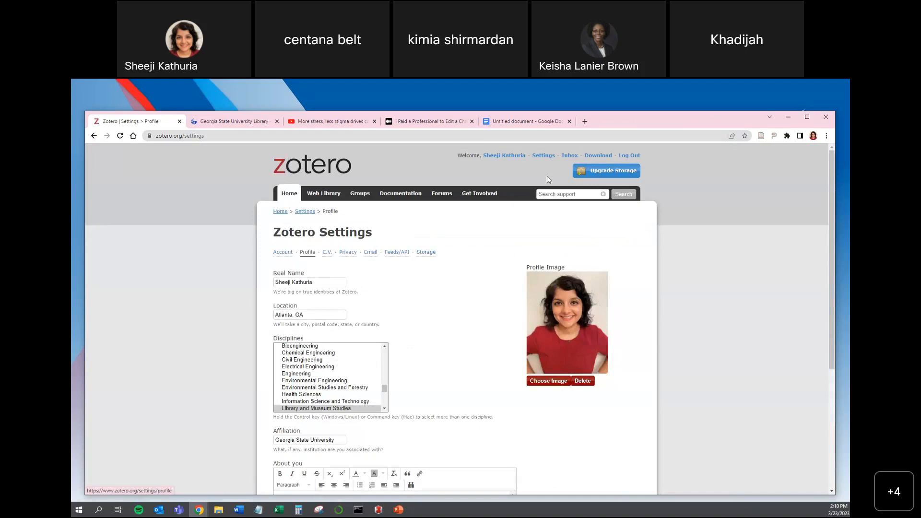
left_click(318, 171)
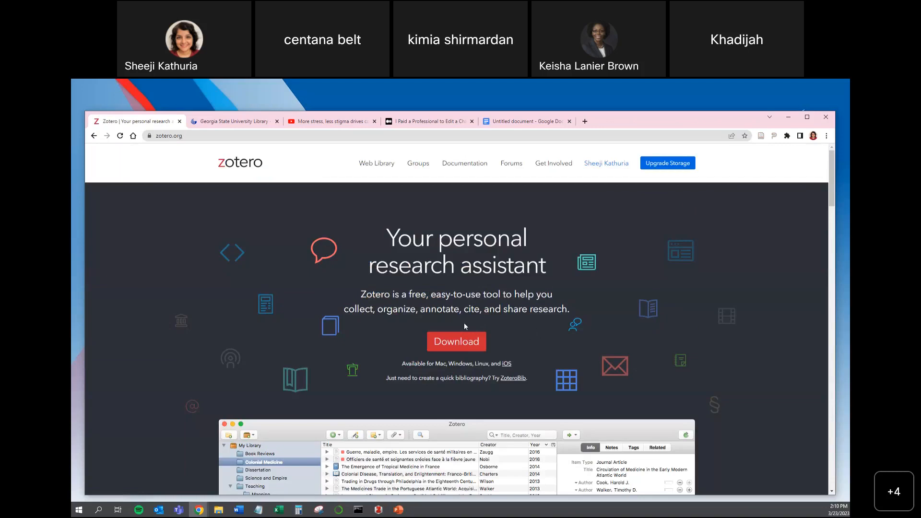
- Open the Zotero downloads page and look over the desktop app and Zotero Connector download options
left_click(458, 344)
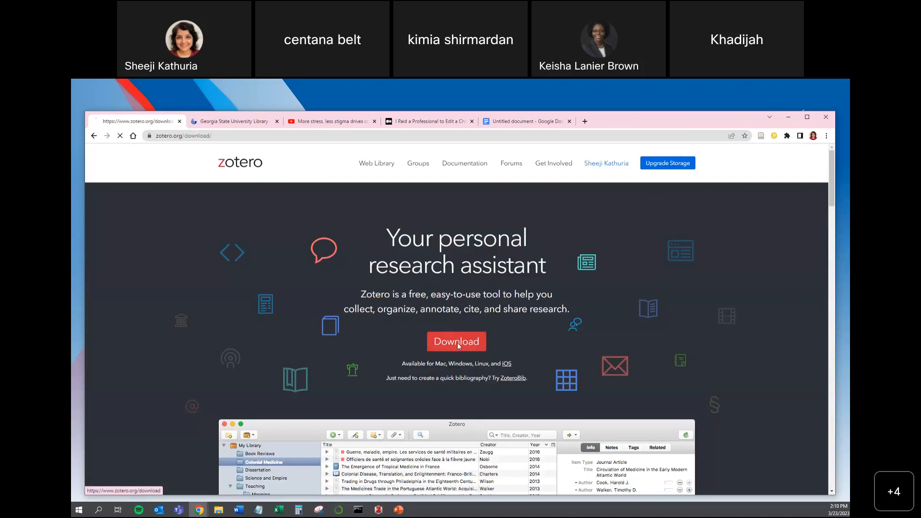
scroll(458, 345, "down", 2)
scroll(457, 345, "up", 2)
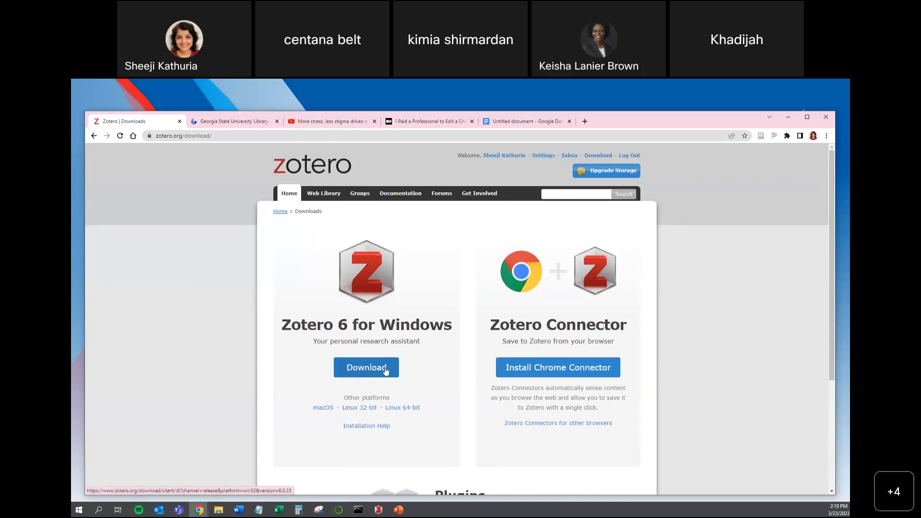
- Switch to the Zotero desktop app, view several My Library collections ending on Demo, and return to the browser
left_click(378, 510)
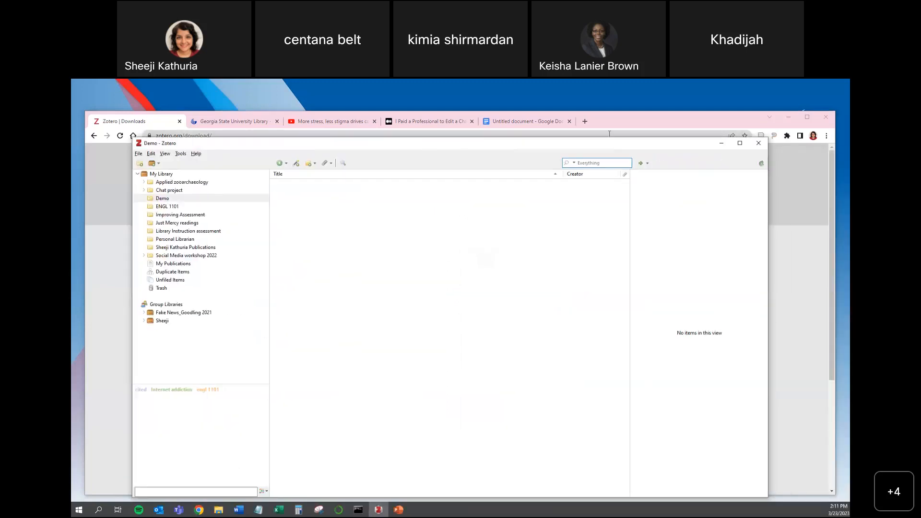
left_click(181, 176)
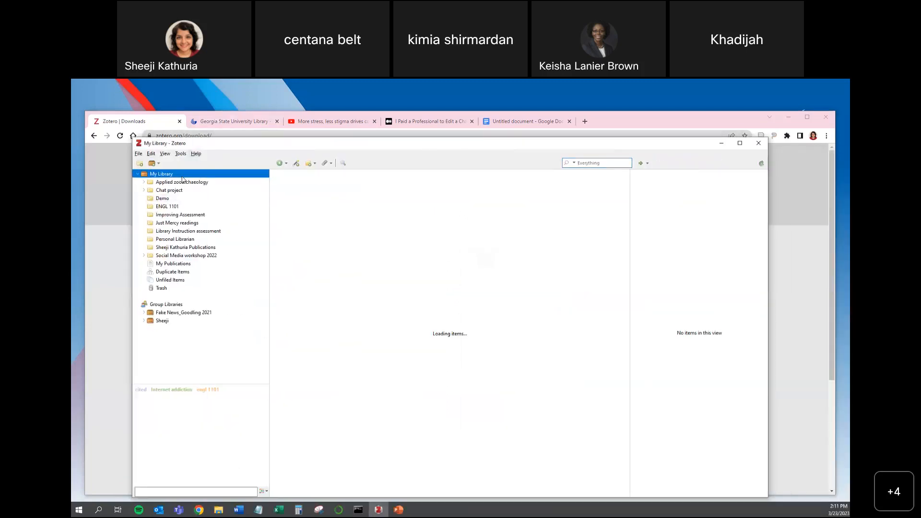
left_click(182, 182)
left_click(172, 190)
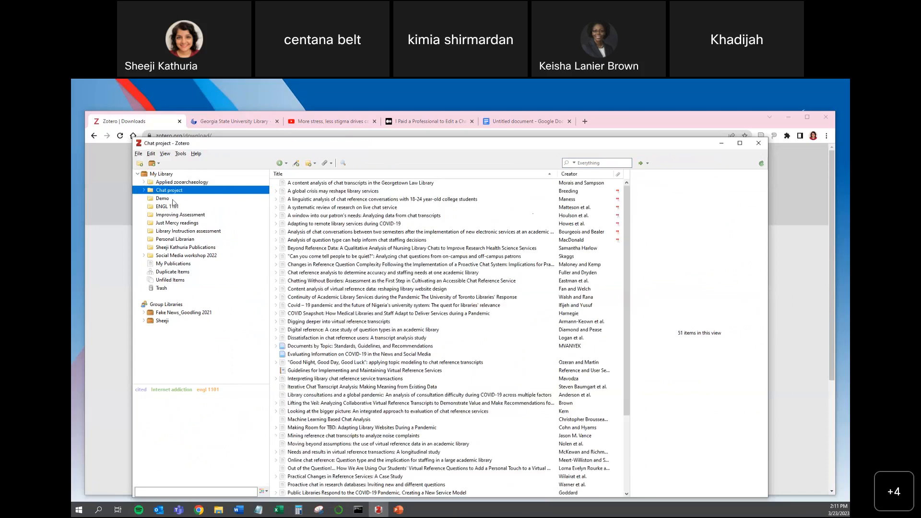
left_click(173, 199)
left_click(175, 206)
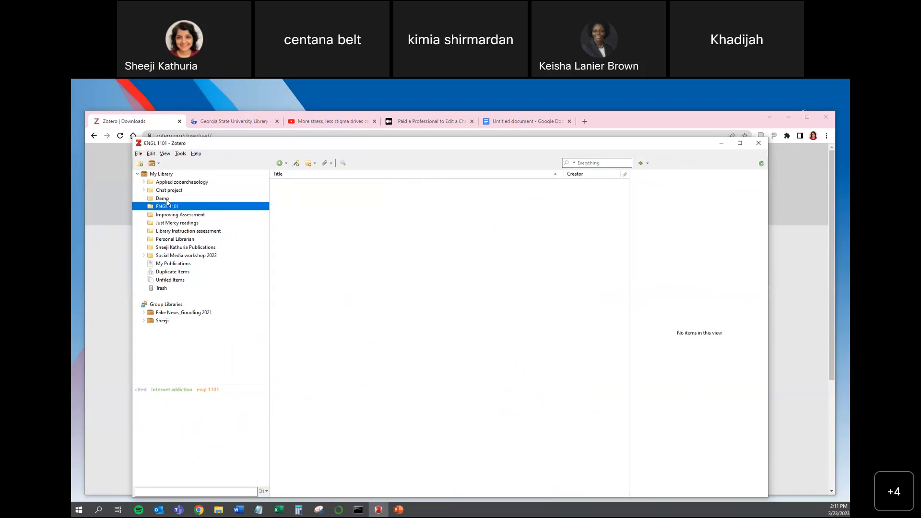
left_click(166, 199)
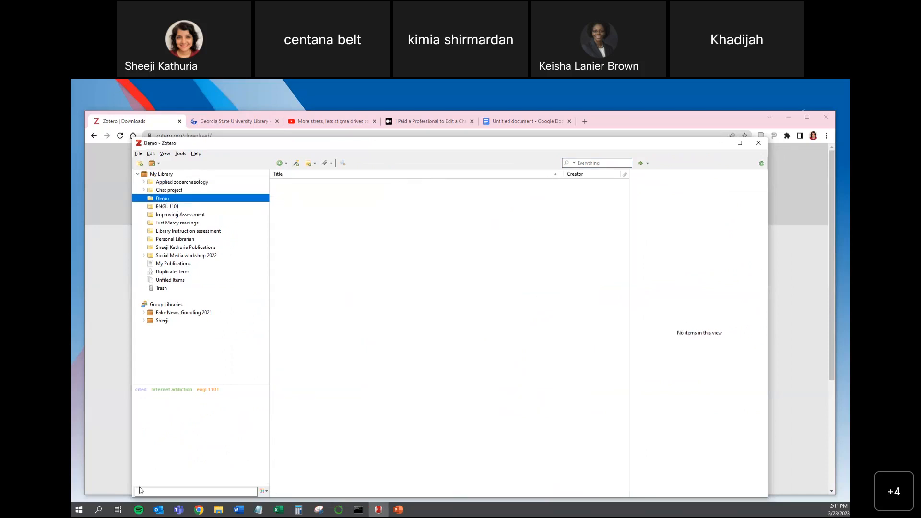
left_click(721, 144)
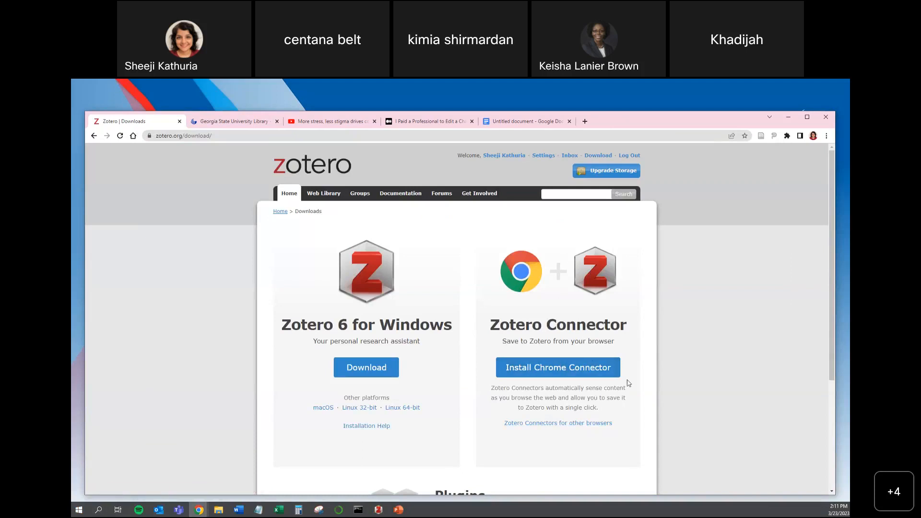
- Show the Zotero Connectors for other browsers on the downloads page and briefly bring up the Zotero desktop library
left_click(593, 424)
scroll(614, 413, "down", 3)
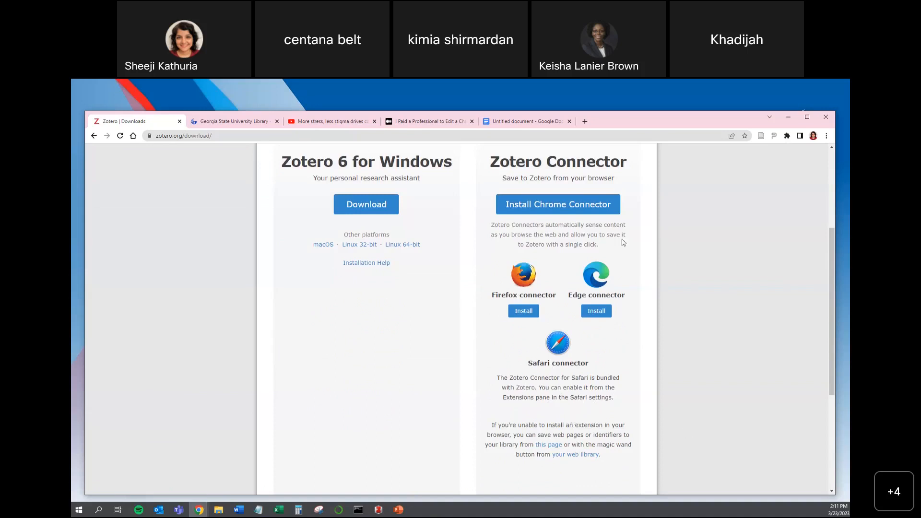
scroll(646, 357, "up", 2)
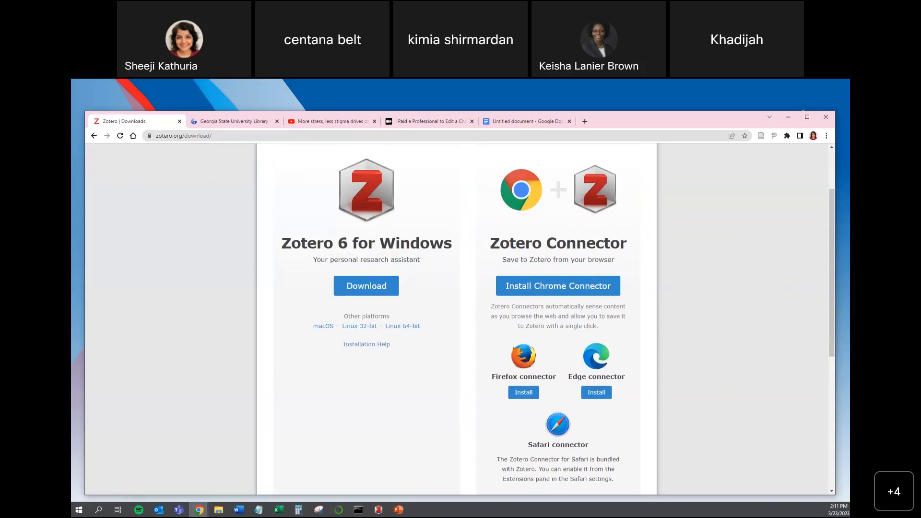
key("alt+Tab")
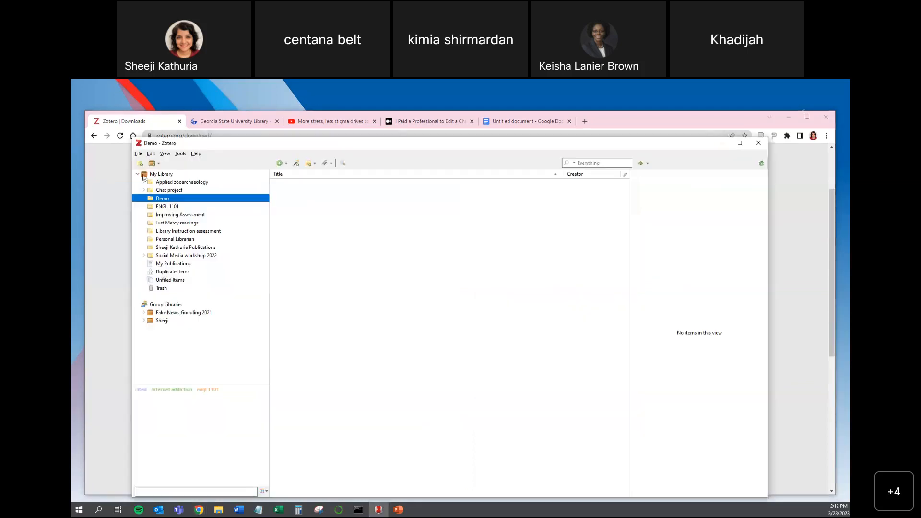
left_click(721, 145)
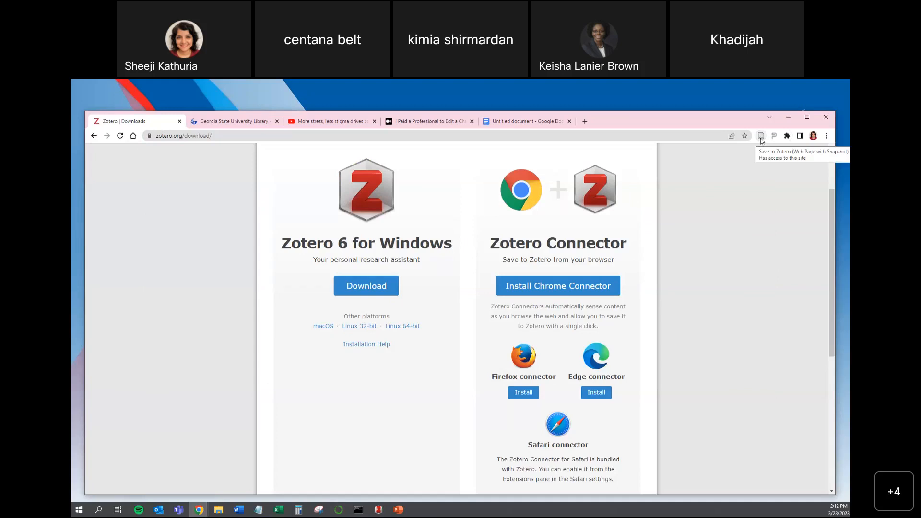
- Check the browser's extensions list for the Zotero Connector's pin setting and return to the downloads page
left_click(787, 137)
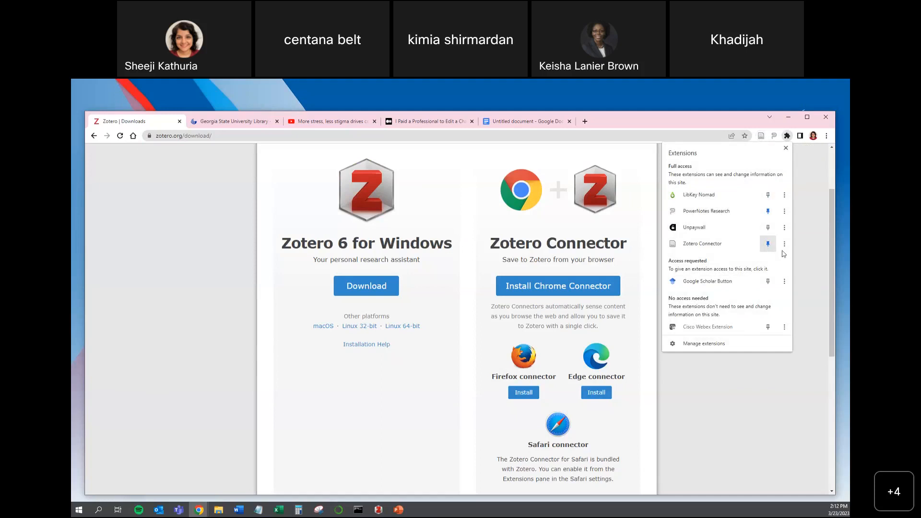
left_click(786, 139)
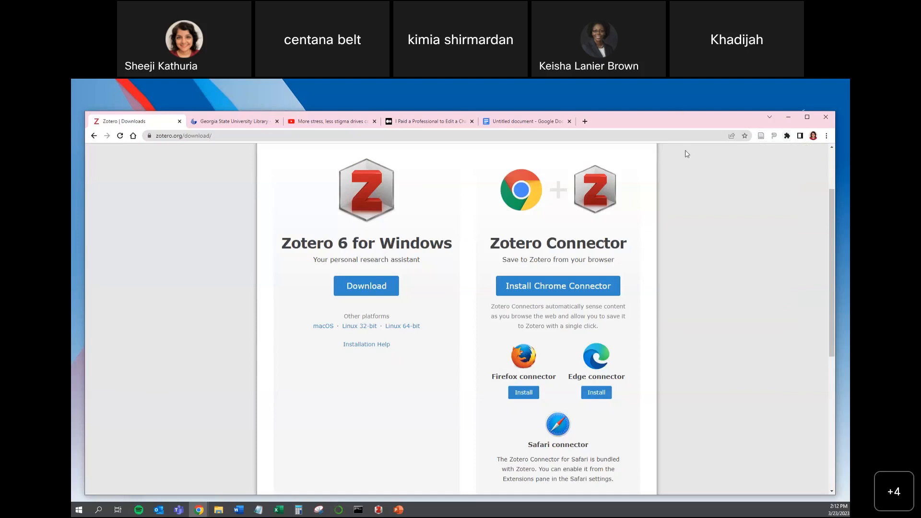
scroll(681, 276, "down", 2)
scroll(723, 364, "up", 3)
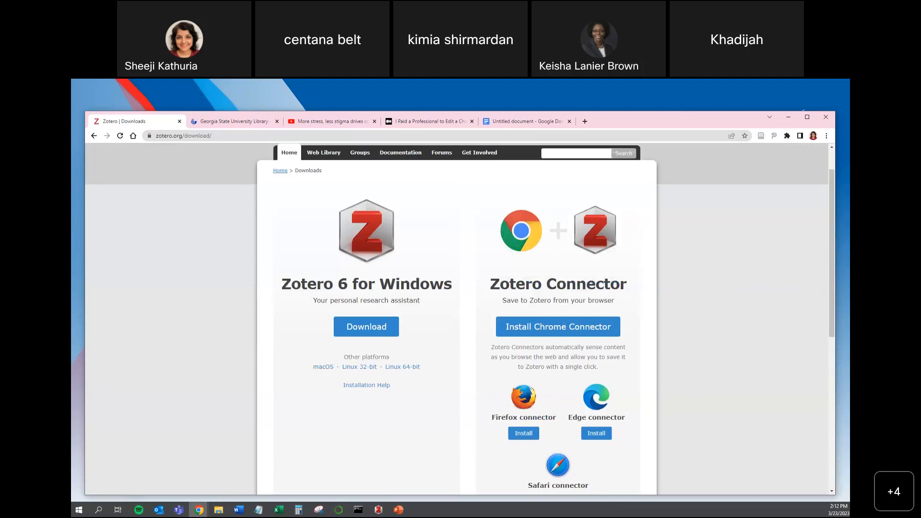
- Switch to Word, examine the Zotero citation tools in a widened document window, and return to the Zotero downloads page
key("alt+Tab")
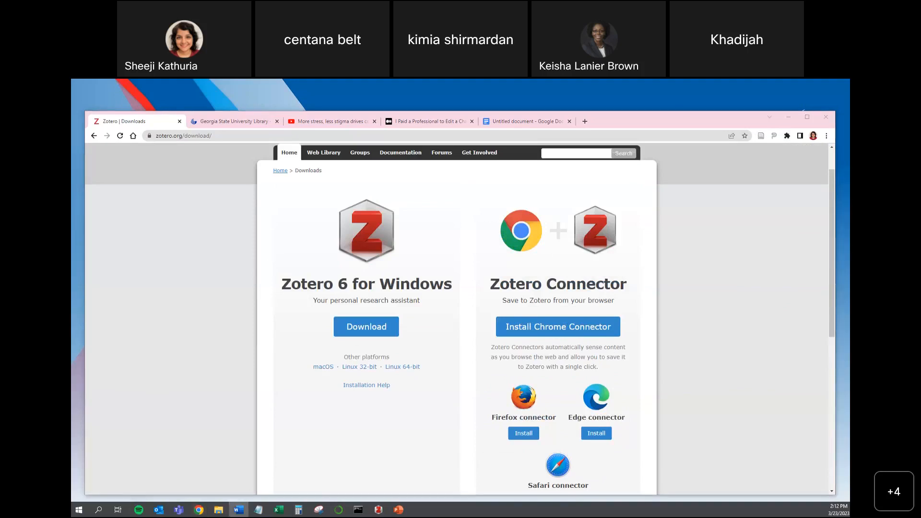
left_click(532, 136)
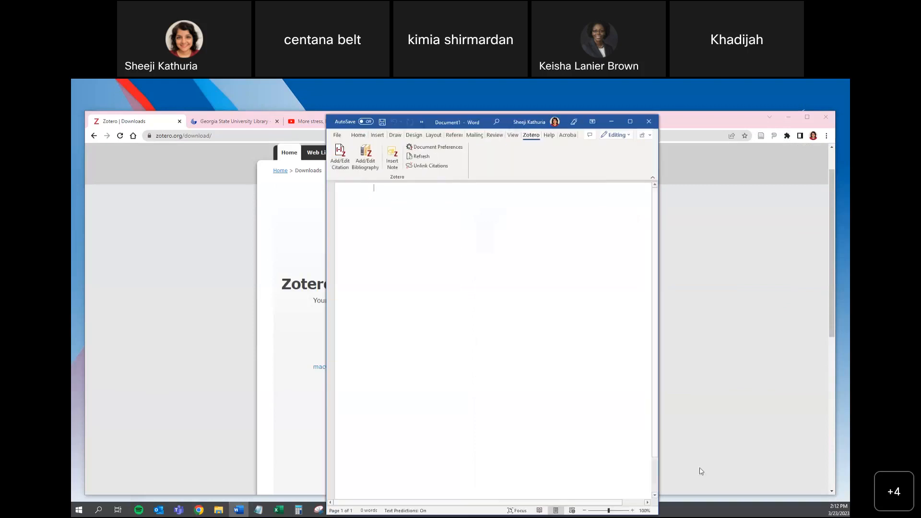
left_click_drag(653, 514, 747, 514)
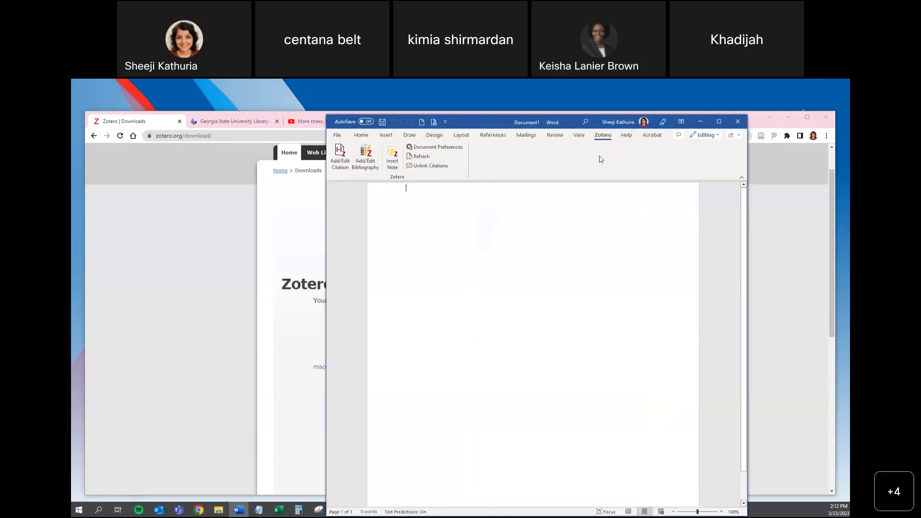
left_click(268, 284)
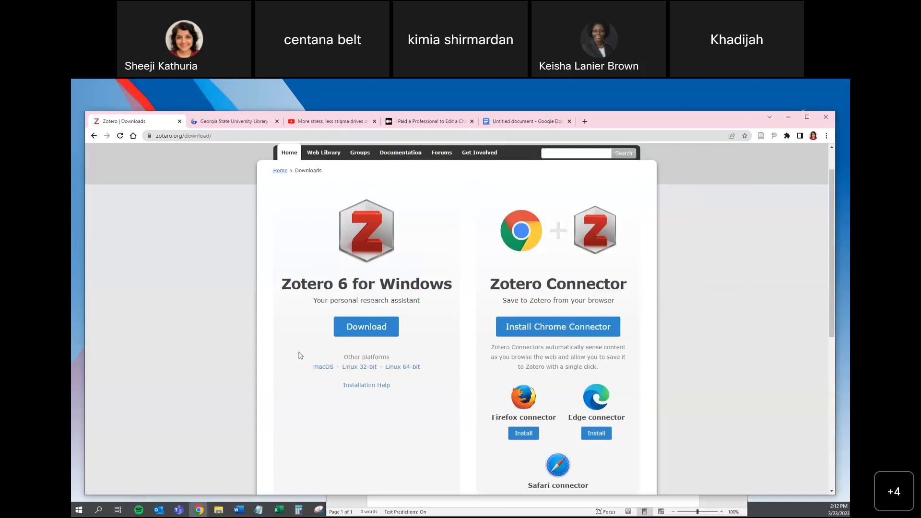
left_click(238, 510)
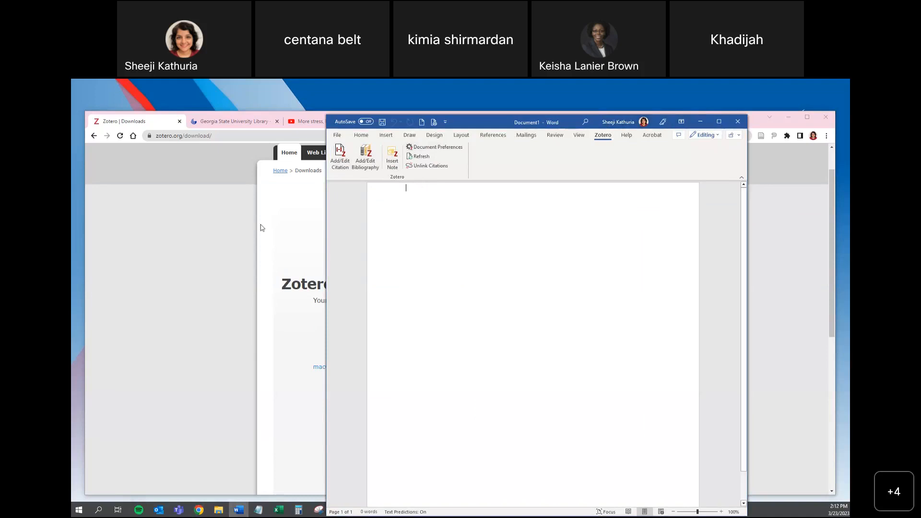
left_click(212, 240)
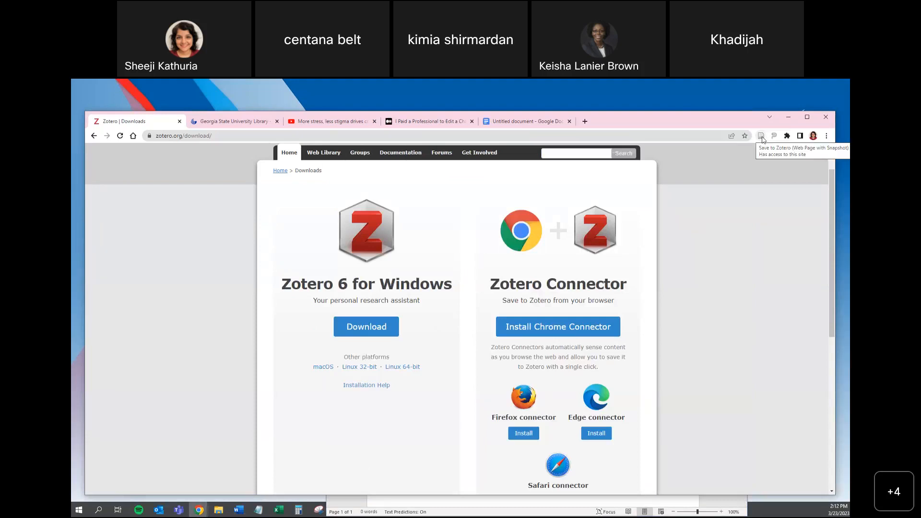
key("alt+Tab")
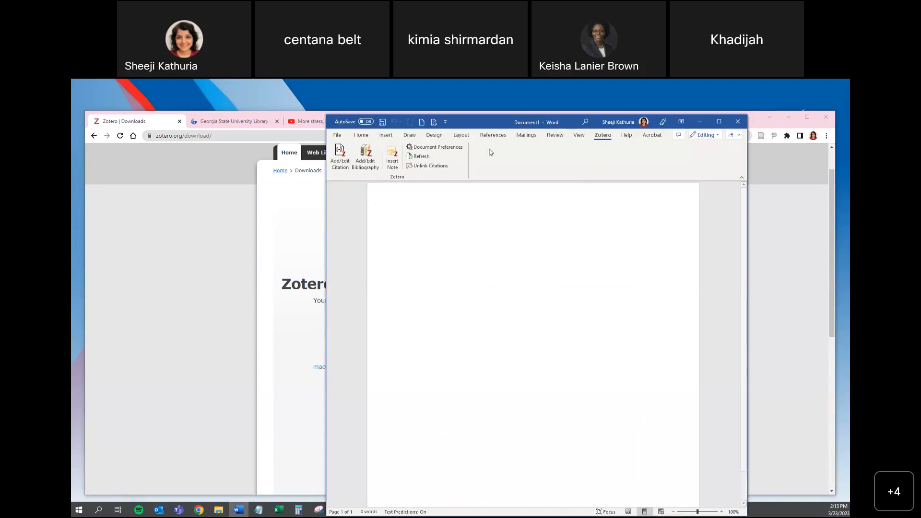
left_click(700, 123)
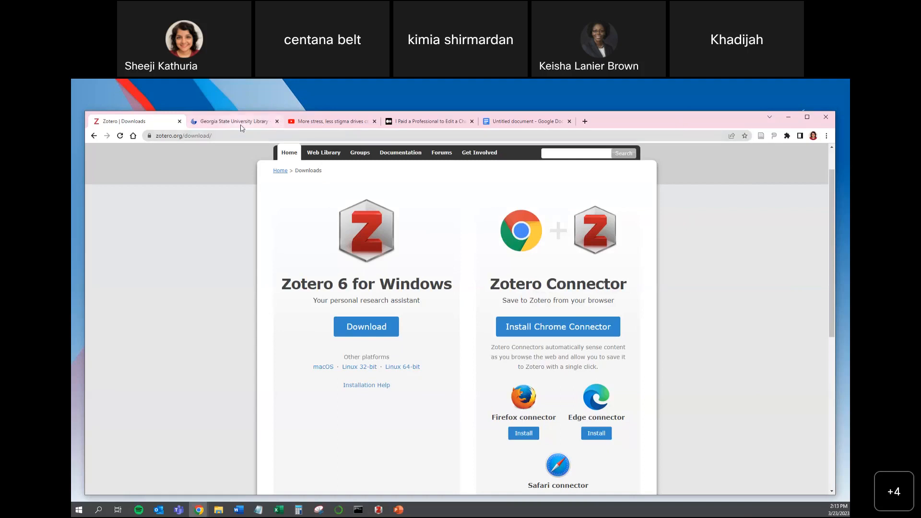
- Run a Discover search for "college students AND stress" on the Georgia State University Library website
mouse_move(240, 126)
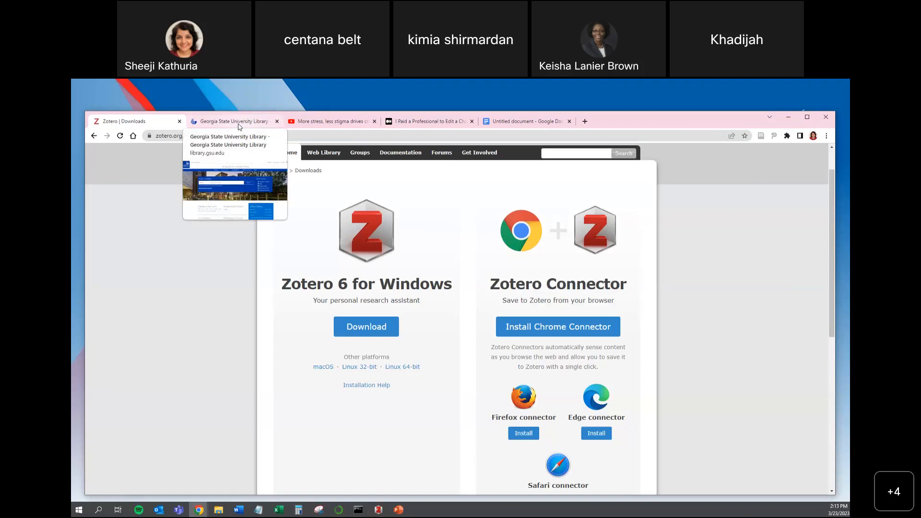
left_click(240, 126)
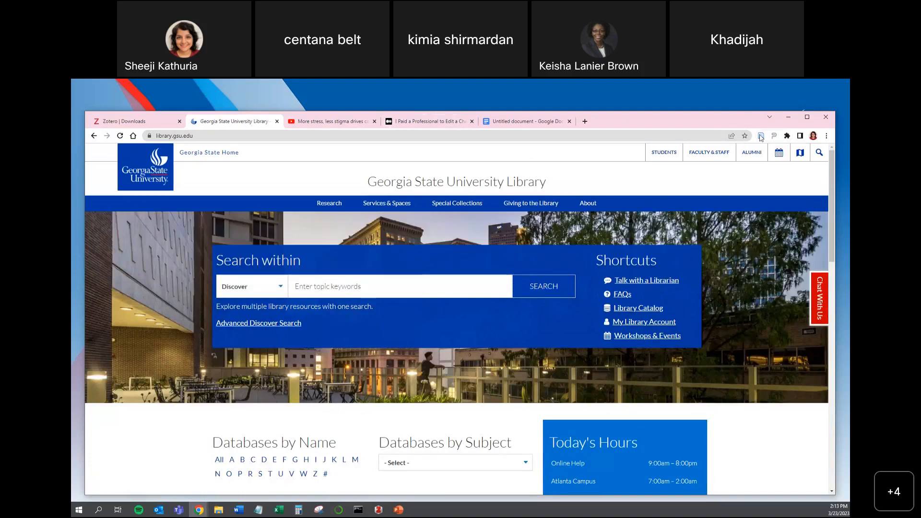
left_click(359, 292)
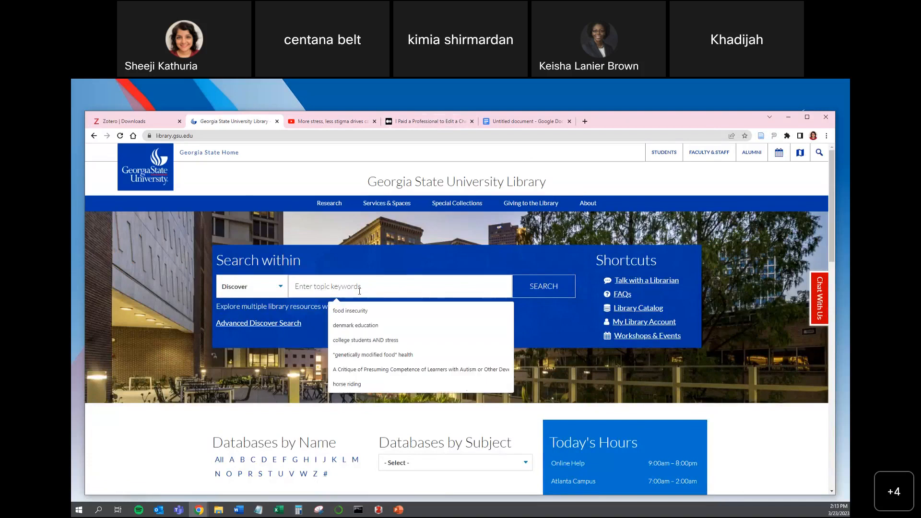
type("college stu")
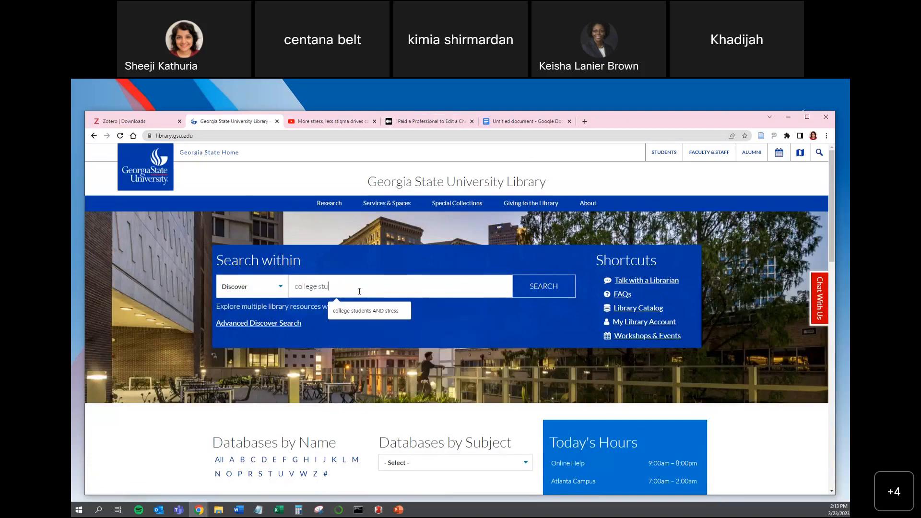
key("Down")
left_click(550, 289)
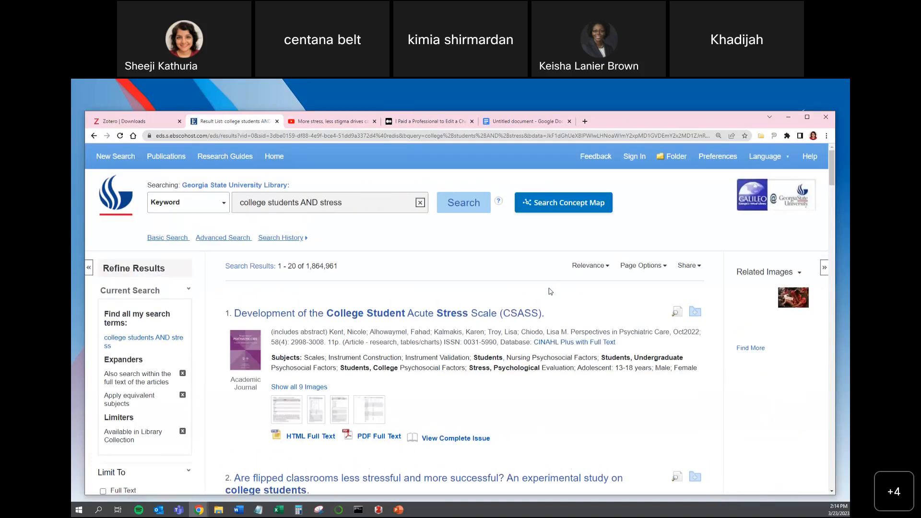
- Save the first three articles from the library search results to the Zotero Demo collection with the Zotero Connector
scroll(550, 292, "down", 1)
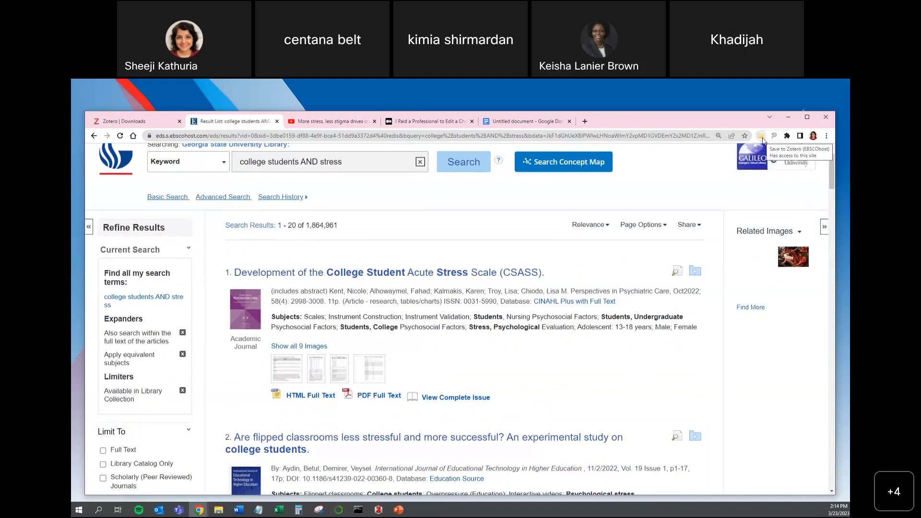
left_click(349, 163)
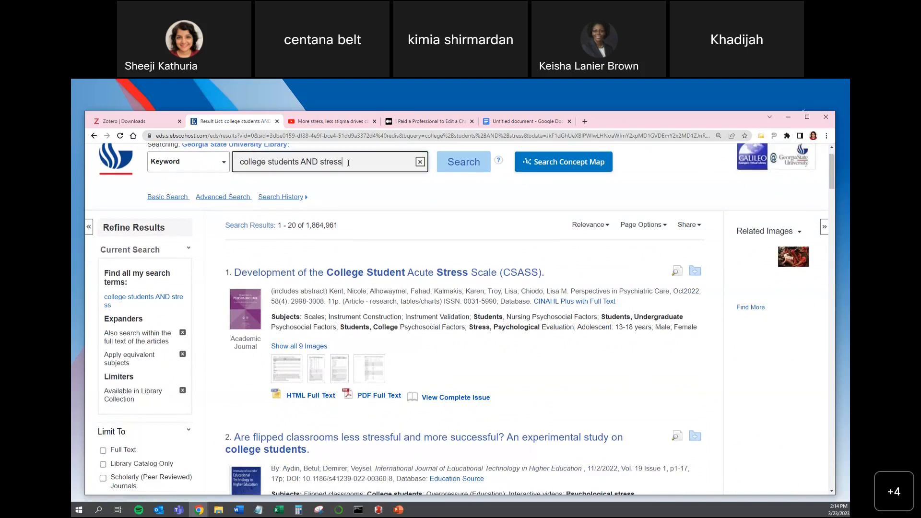
scroll(446, 359, "down", 5)
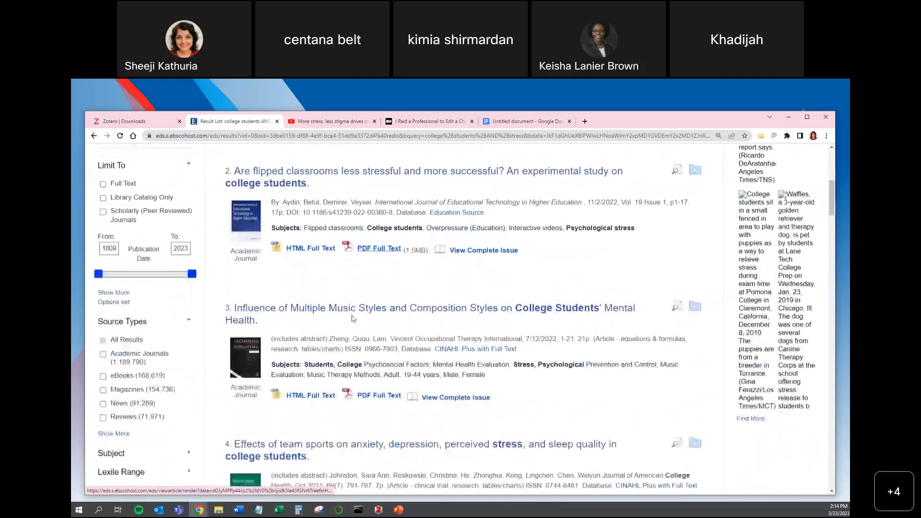
scroll(446, 359, "up", 5)
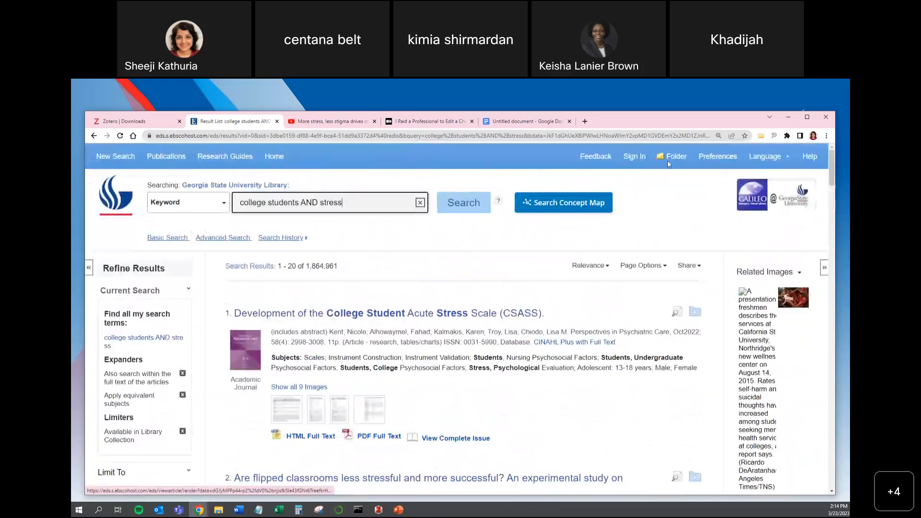
left_click(761, 137)
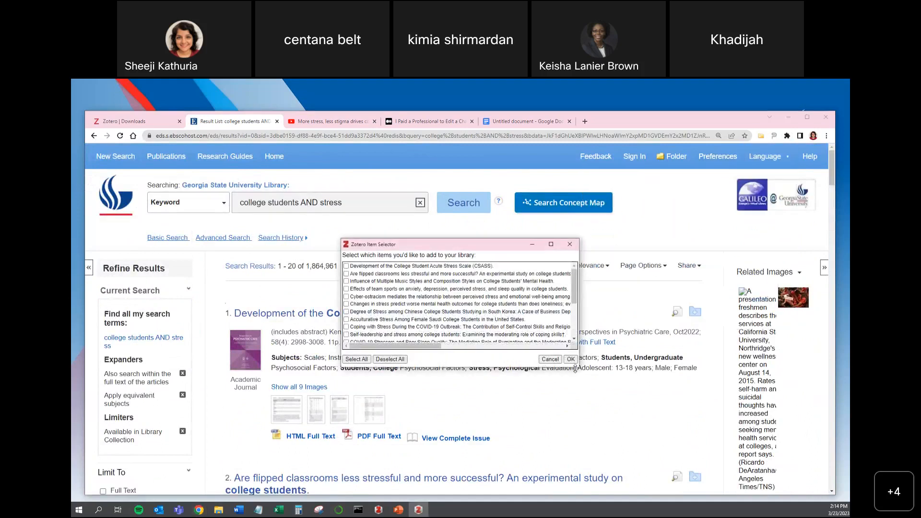
left_click_drag(577, 368, 650, 396)
left_click(346, 266)
left_click(346, 273)
left_click(345, 281)
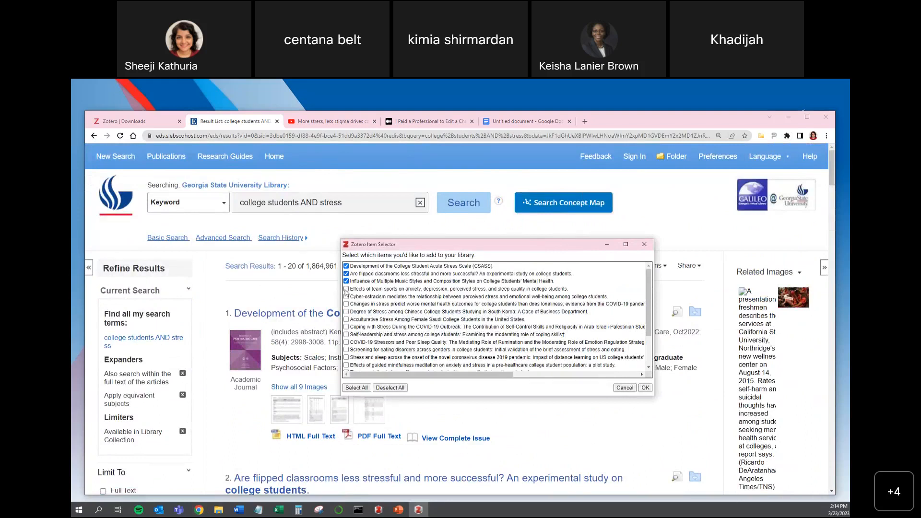
left_click(645, 387)
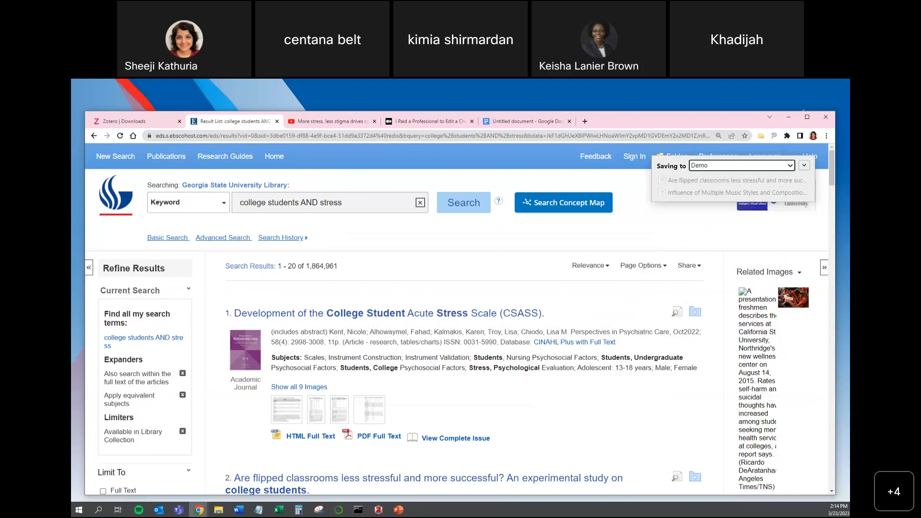
- Switch to Zotero and view the records of the newly saved articles in the Demo collection, ending on the flipped classrooms article
key("alt+Tab")
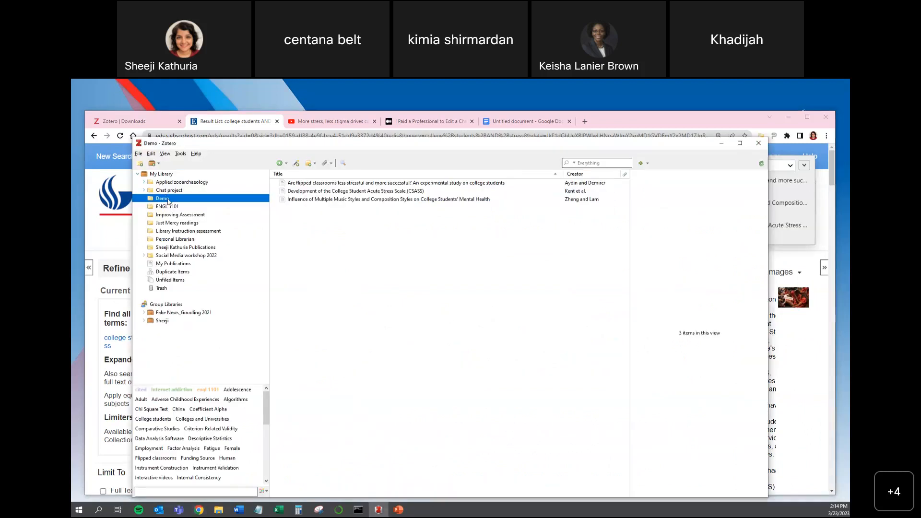
left_click(317, 184)
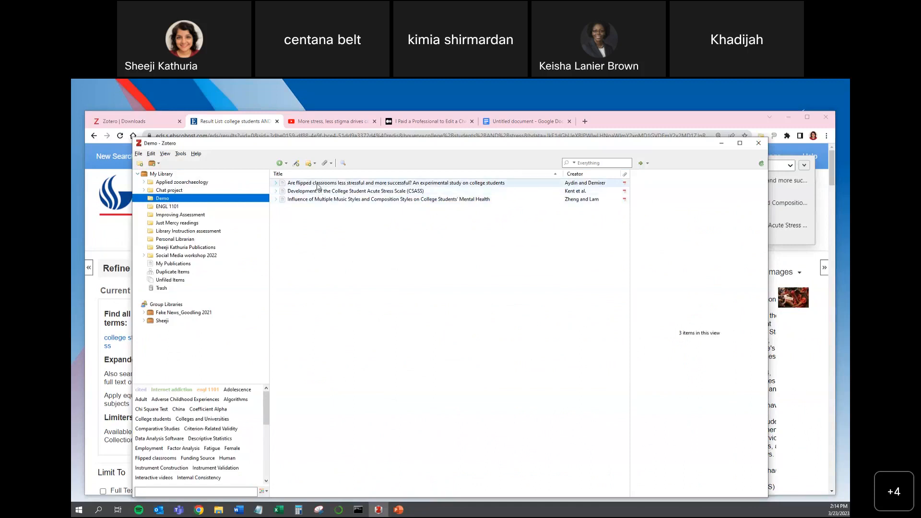
left_click(320, 191)
left_click(320, 200)
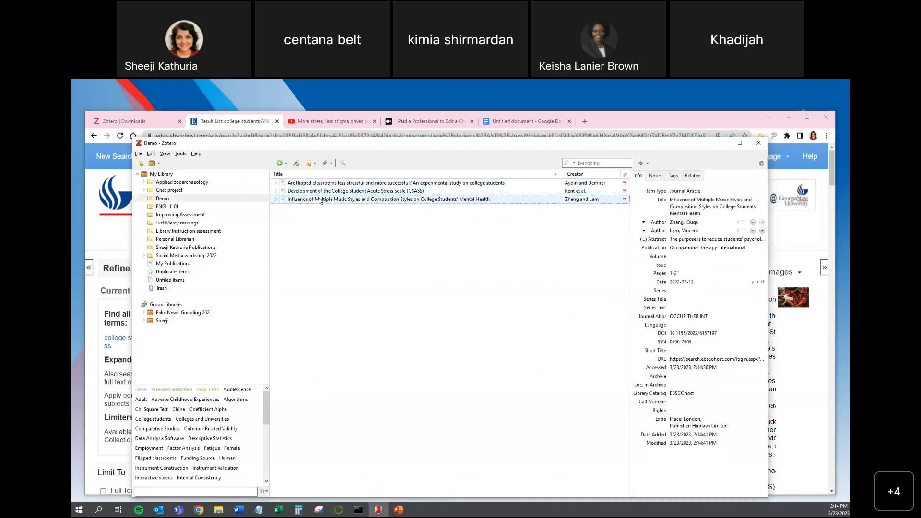
left_click(325, 184)
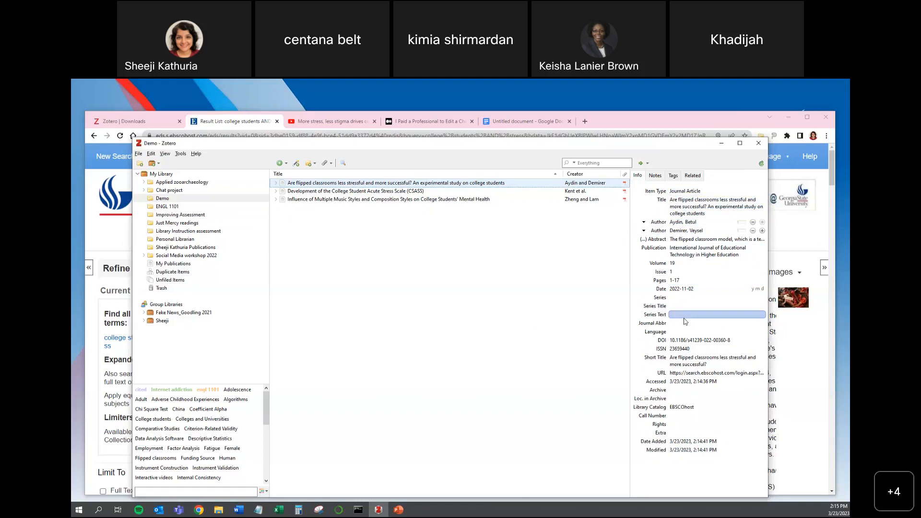
- Examine the College Student Acute Stress Scale article's title field and its list of available item types
left_click(315, 192)
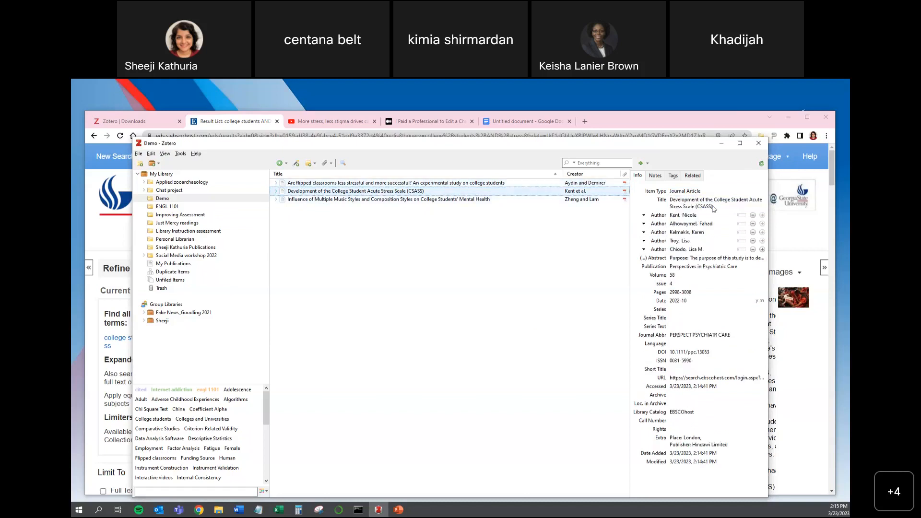
left_click(701, 199)
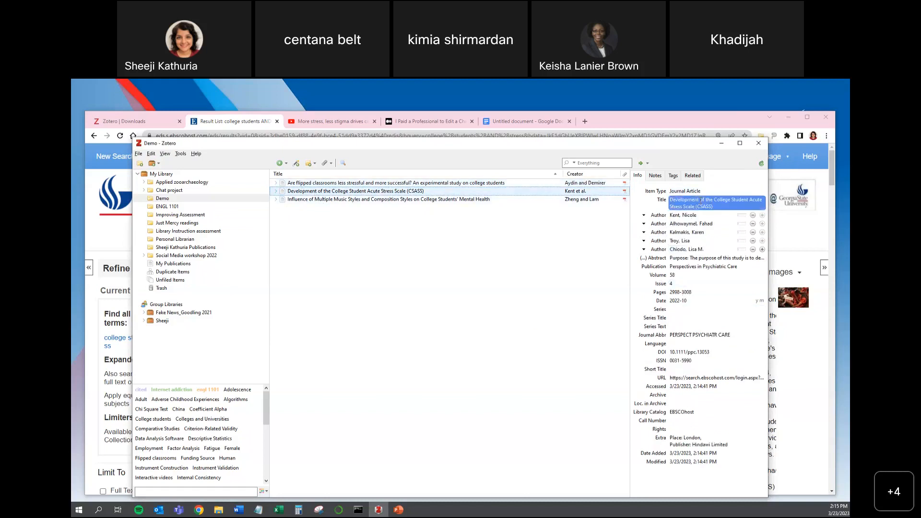
left_click(690, 193)
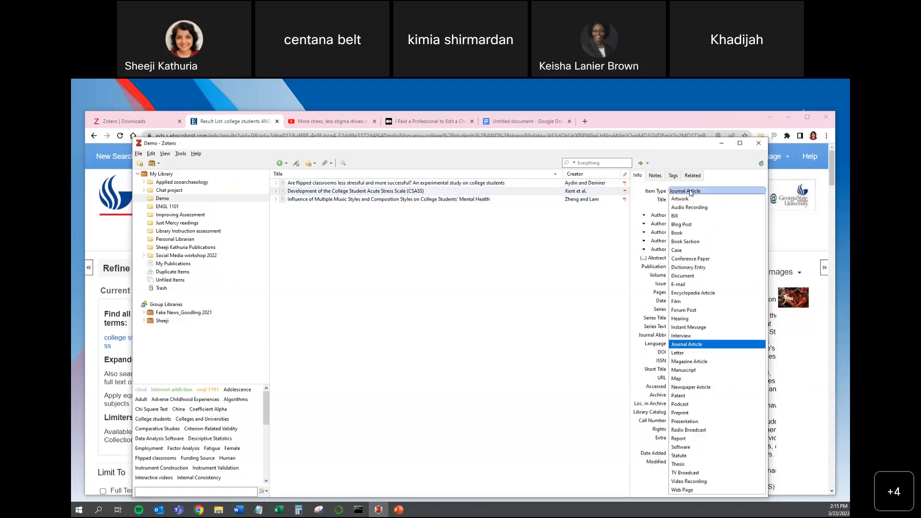
- Examine the music styles article's metadata fields, including title, authors, abstract, publication and item type choices, leaving them unedited
left_click(454, 200)
left_click(658, 208)
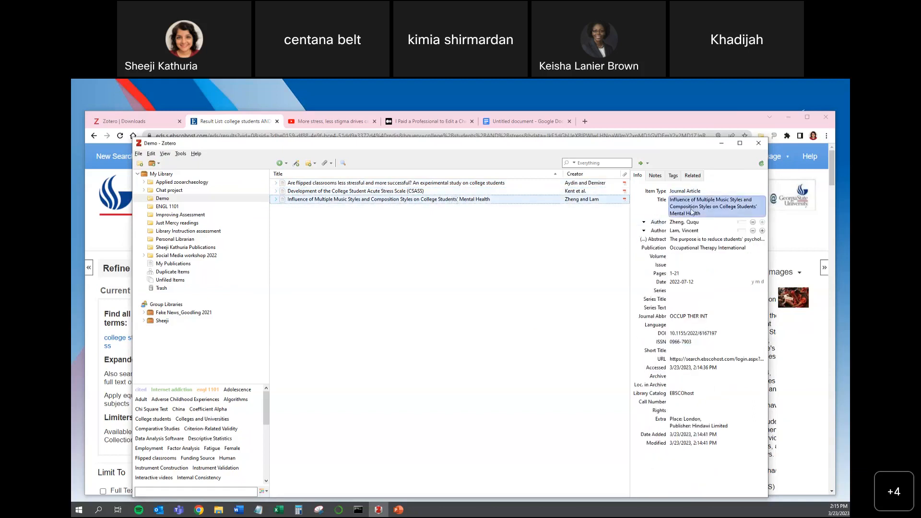
left_click(694, 231)
key("Tab")
key("Tab")
key("Tab")
key("Tab")
key("Tab")
key("Tab")
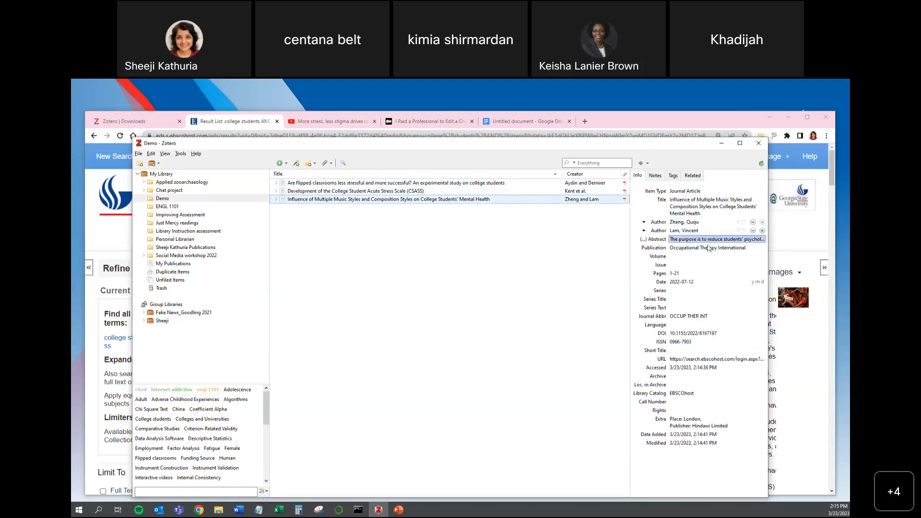
key("shift+Tab")
key("shift+Tab")
key("shift+Tab")
key("shift+Tab")
key("shift+Tab")
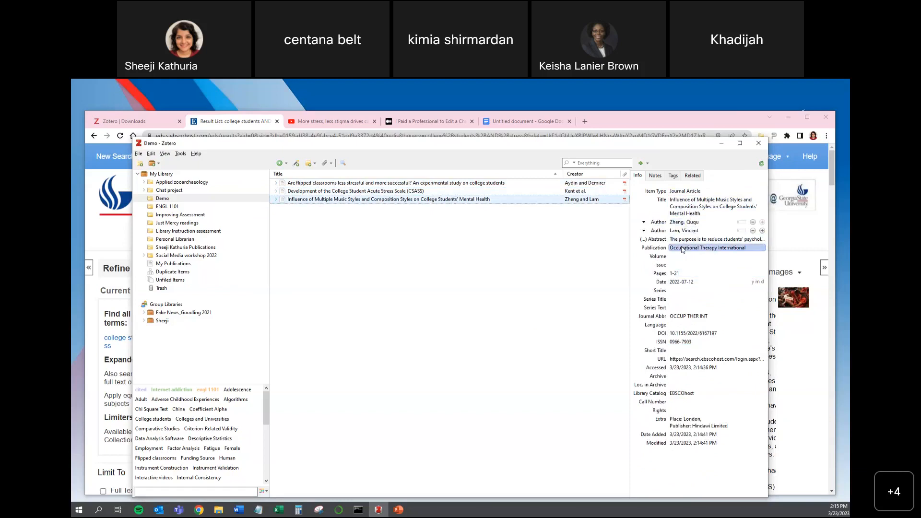
left_click(686, 204)
left_click(692, 192)
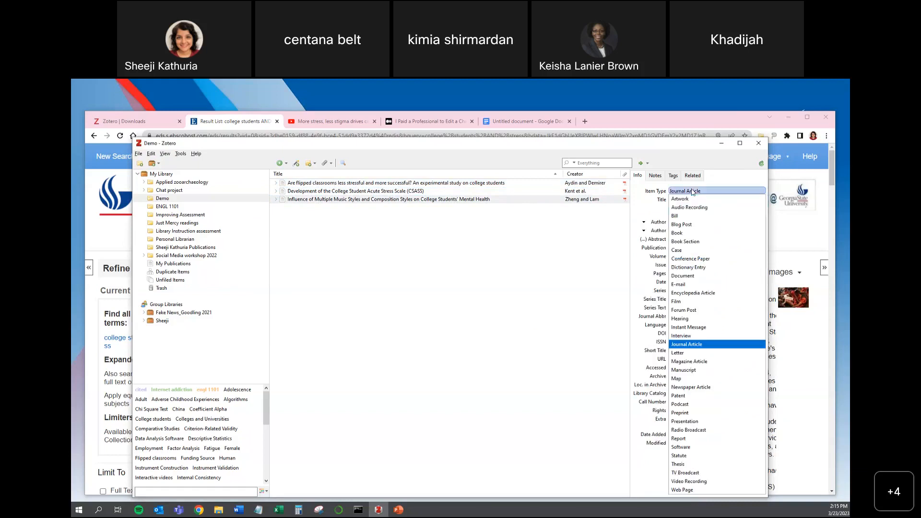
left_click(598, 267)
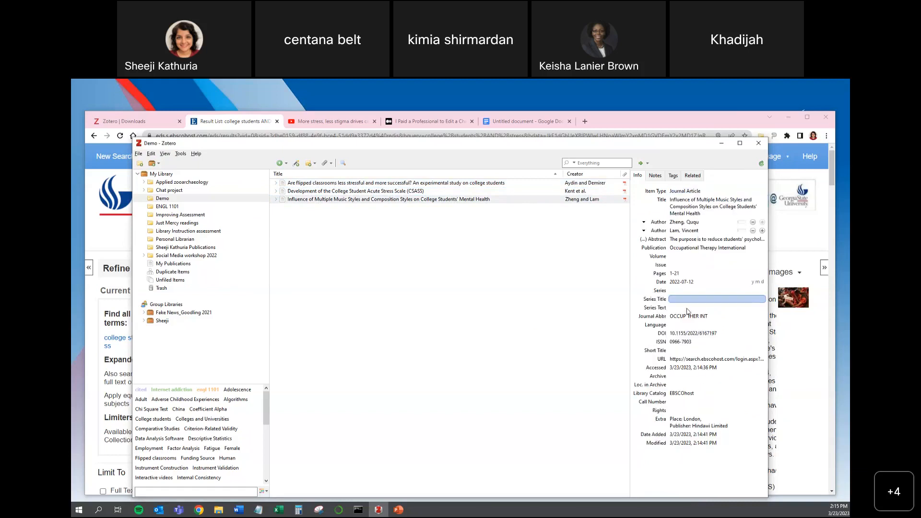
- Switch to the browser's YouTube video on college student stress and save it to the Zotero Demo collection
left_click(311, 123)
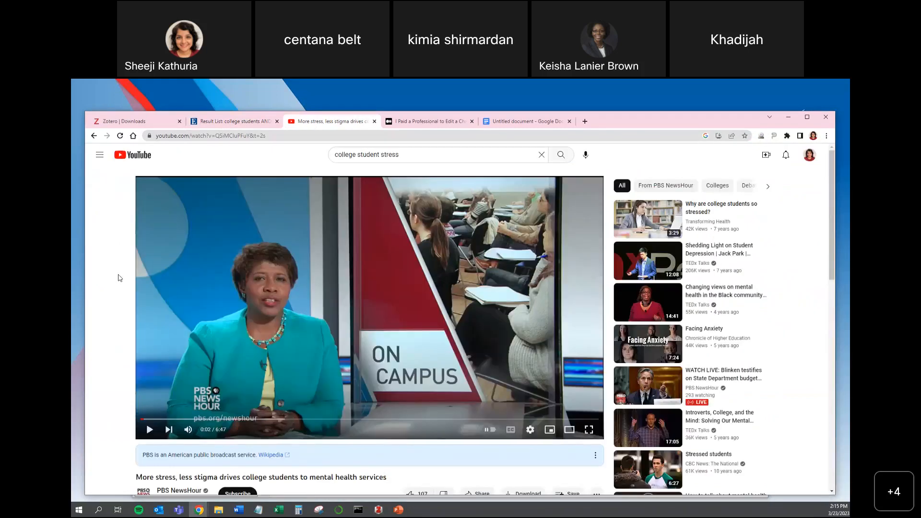
scroll(525, 204, "down", 3)
scroll(500, 252, "up", 3)
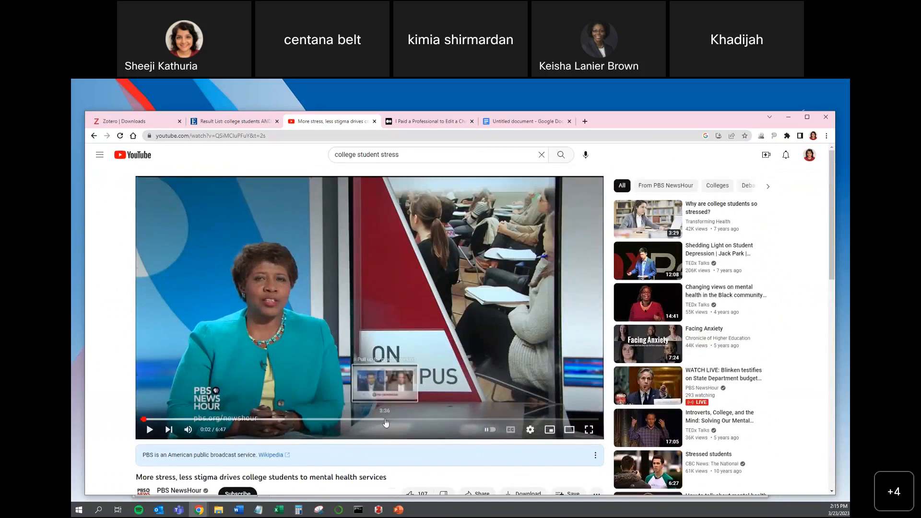
scroll(348, 443, "down", 1)
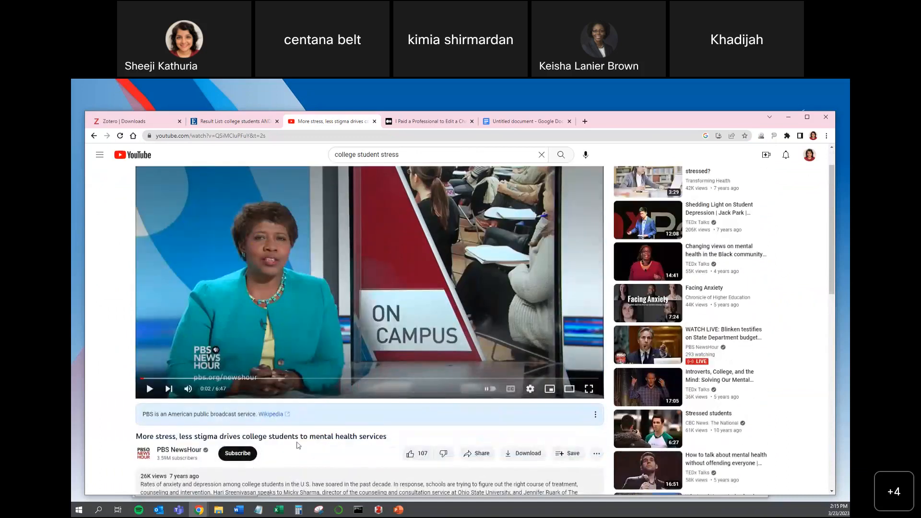
left_click(761, 136)
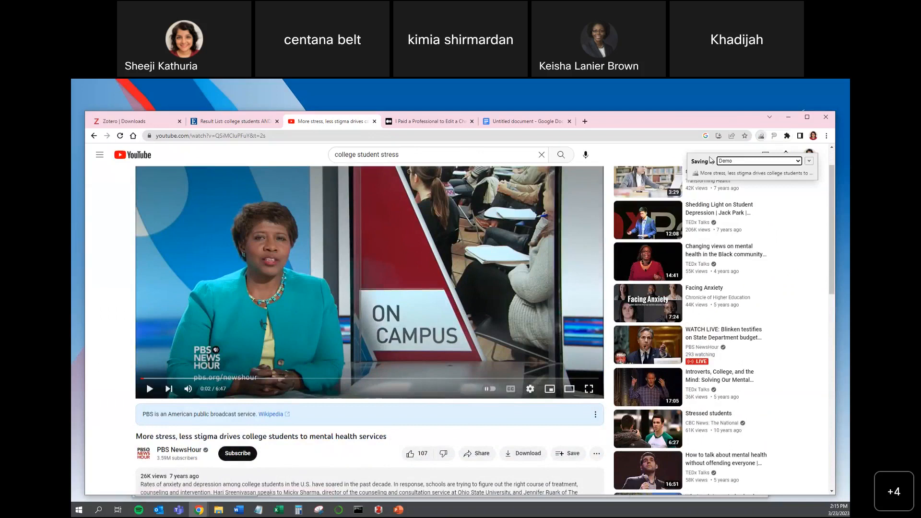
- Save the Medium article "I Paid a Professional to Edit a ChatGPT-Written Article" to the Zotero Demo collection
left_click(409, 127)
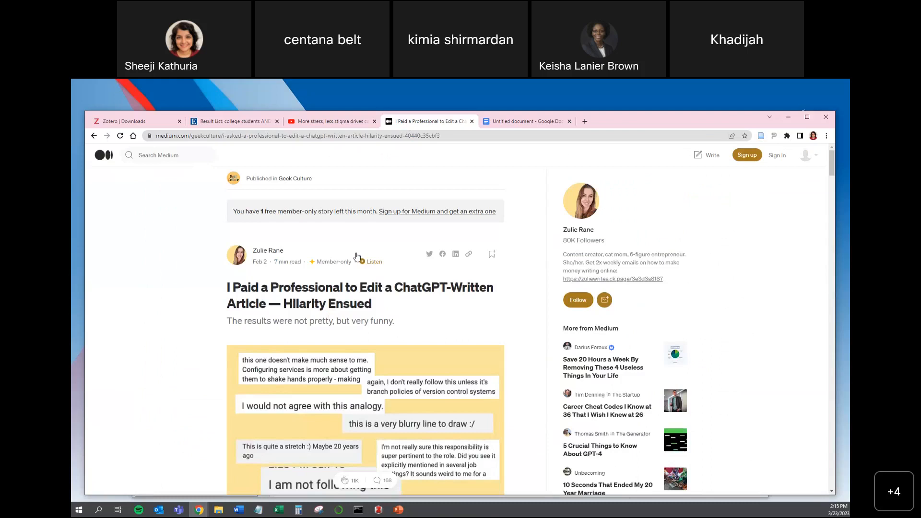
scroll(294, 385, "down", 5)
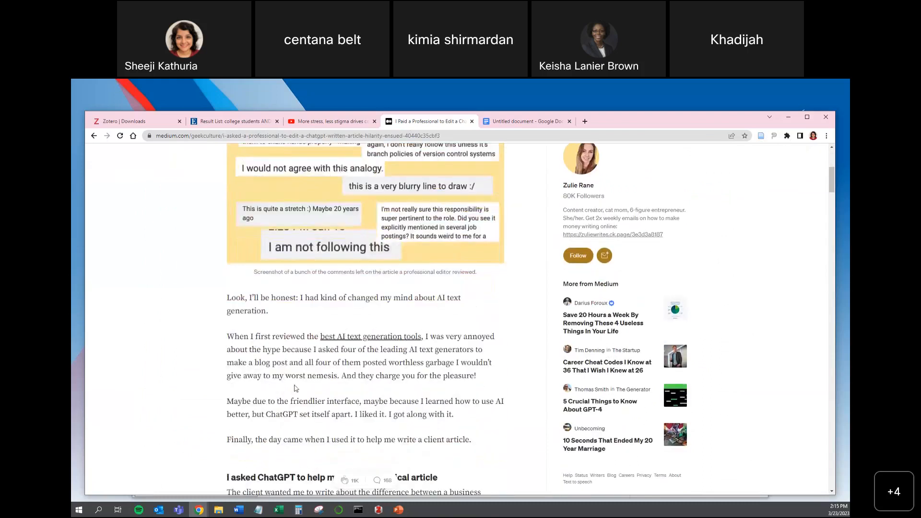
scroll(294, 385, "up", 5)
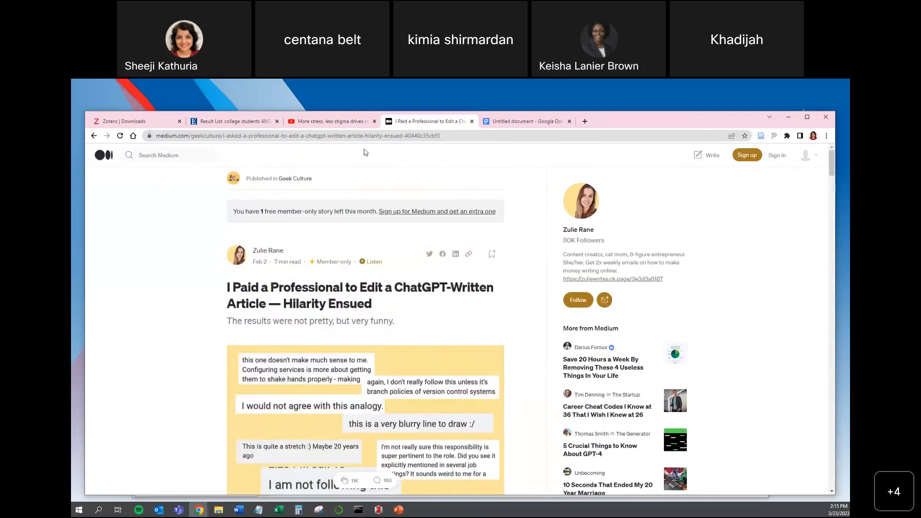
left_click(762, 137)
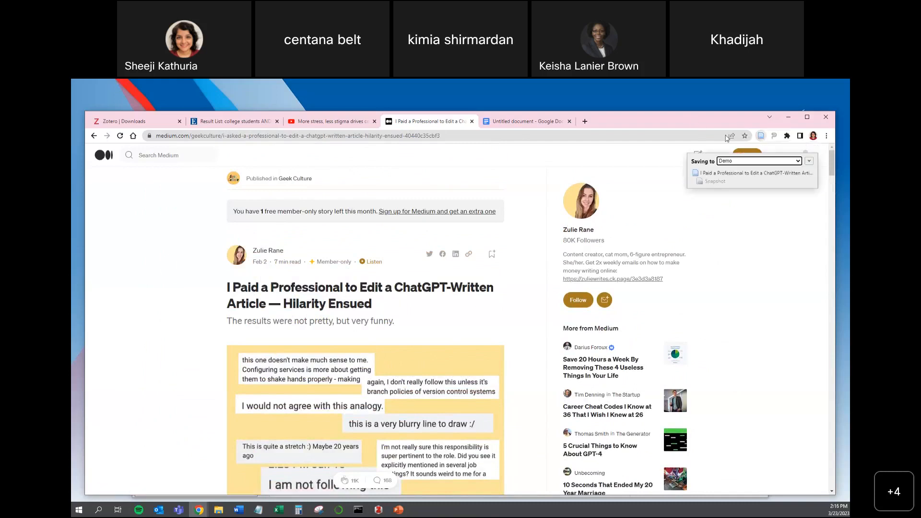
- Switch to Zotero, review the records in the Demo collection including the ChatGPT web page's details, and return to the browser
key("alt+Tab")
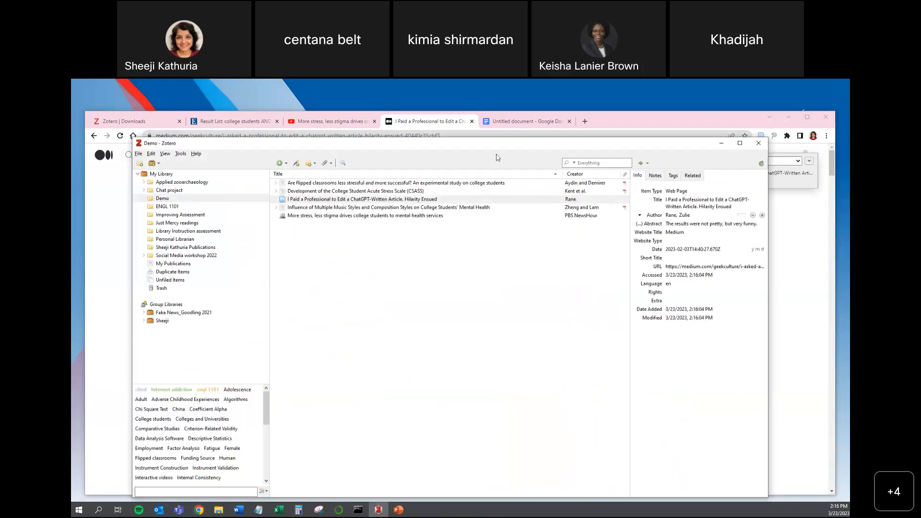
left_click_drag(416, 145, 417, 141)
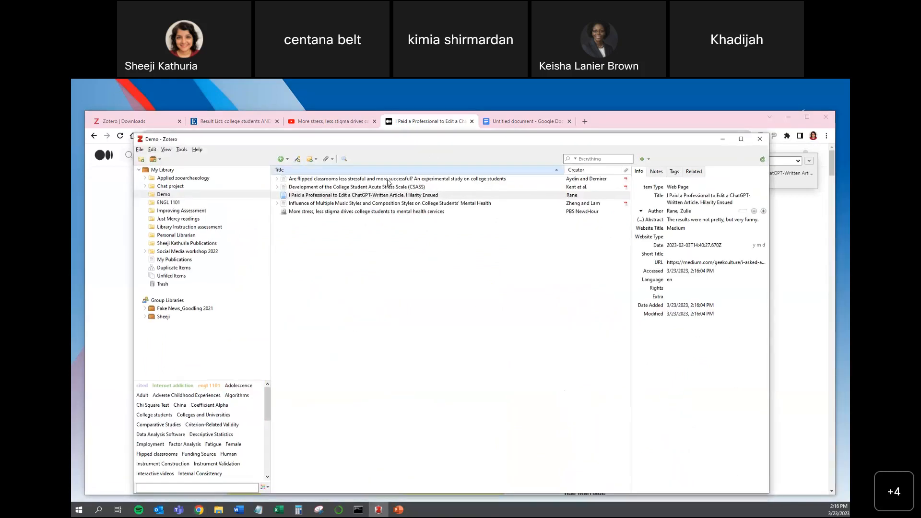
left_click(392, 179)
left_click(393, 187)
left_click(394, 195)
left_click(396, 204)
left_click(397, 211)
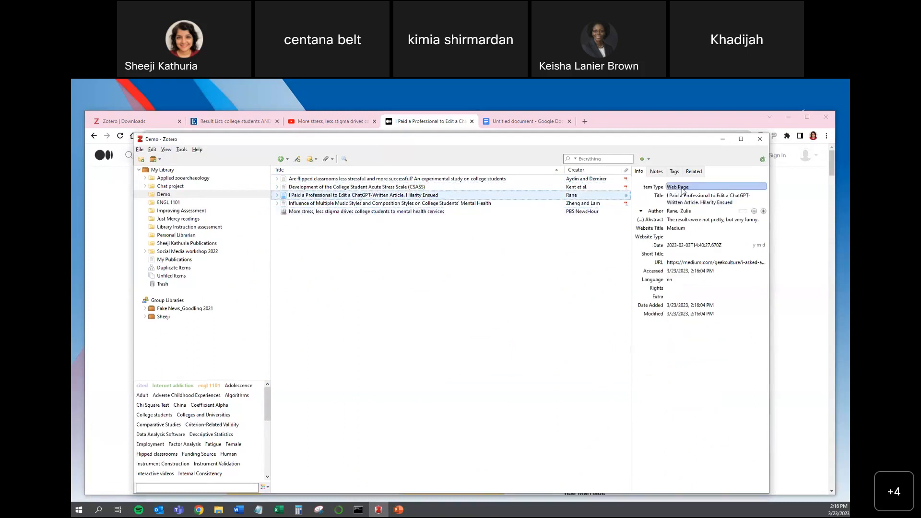
left_click(695, 202)
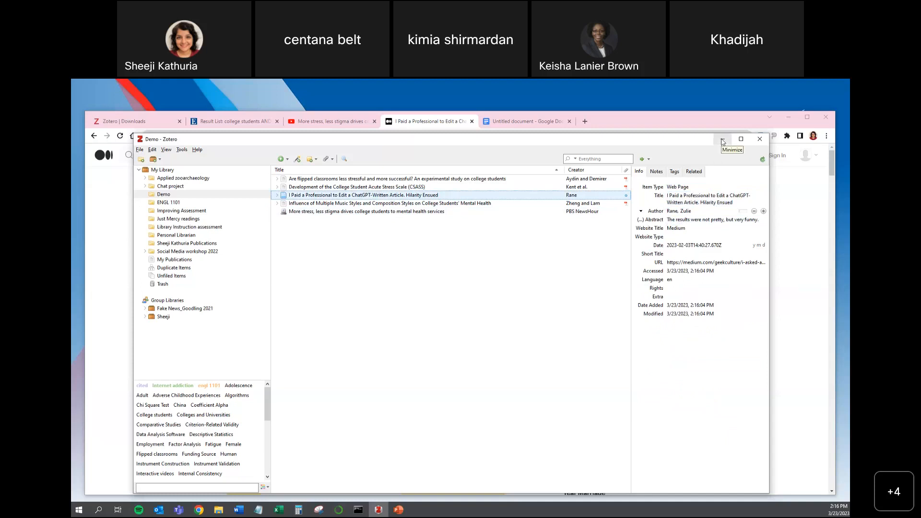
left_click(722, 141)
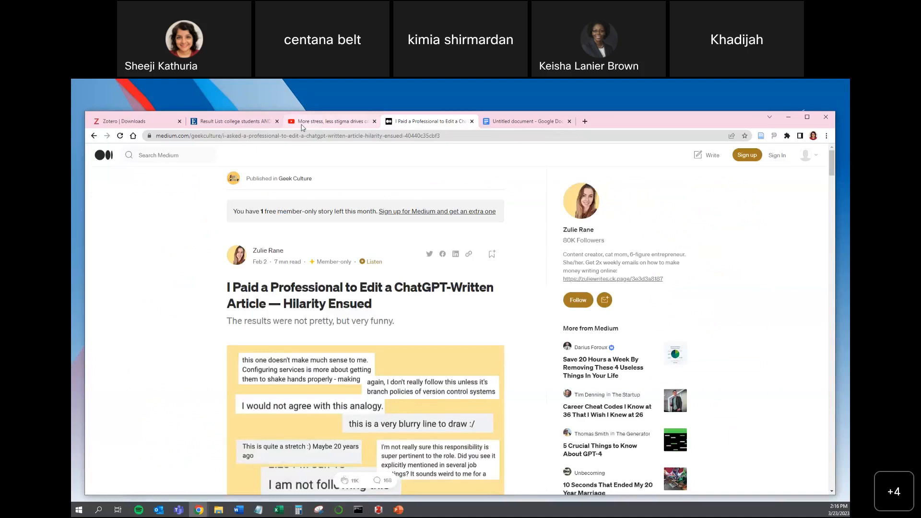
- Revisit the library search results in the browser, then bring the Zotero library back up and reposition its window
mouse_move(301, 126)
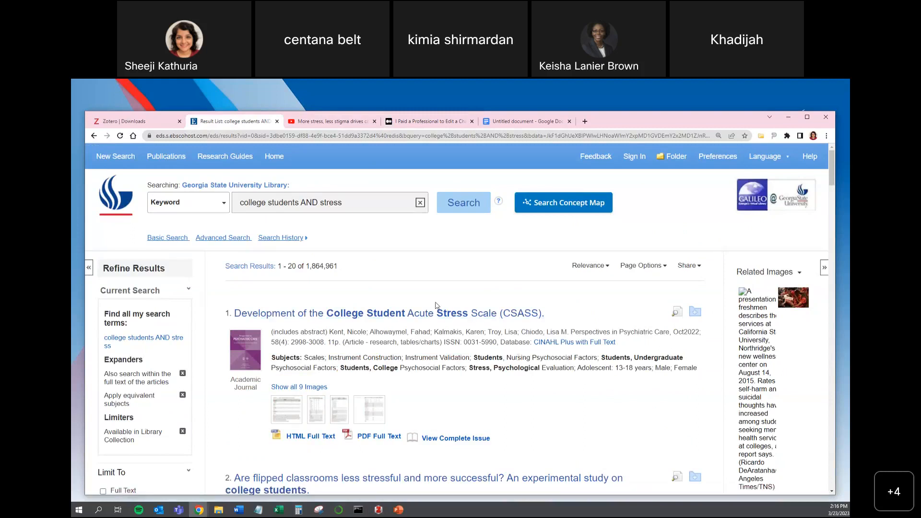
scroll(297, 231, "down", 2)
scroll(480, 263, "up", 2)
key("alt+Tab")
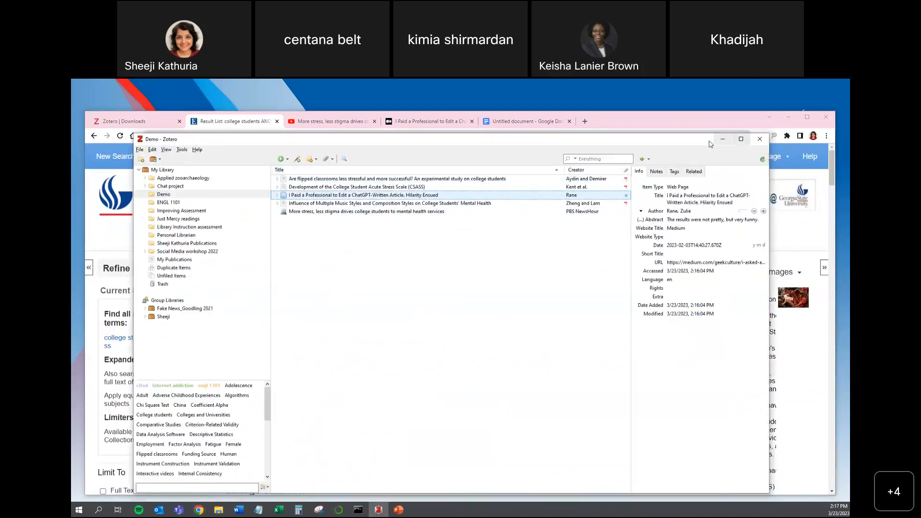
left_click_drag(710, 144, 681, 145)
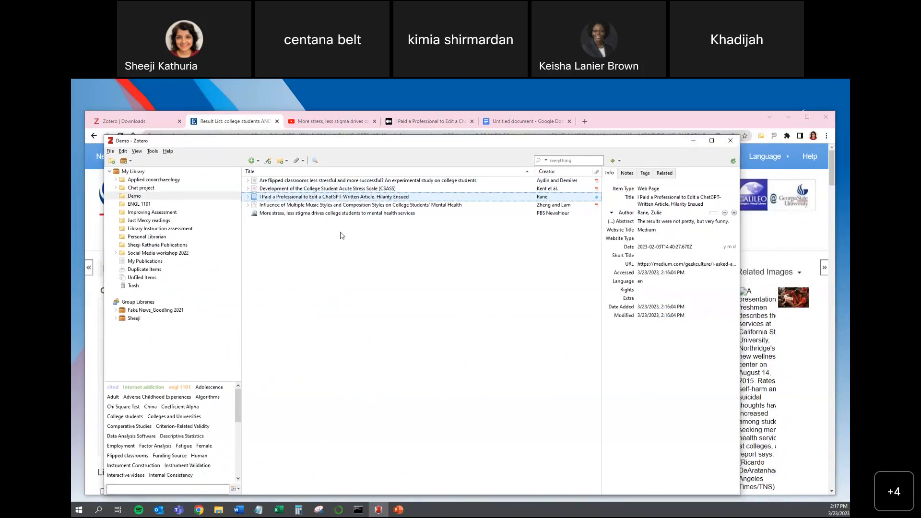
- Create a bibliography of all five items in the Demo collection in Modern Language Association 9th edition style and copy it to the clipboard
left_click(165, 197)
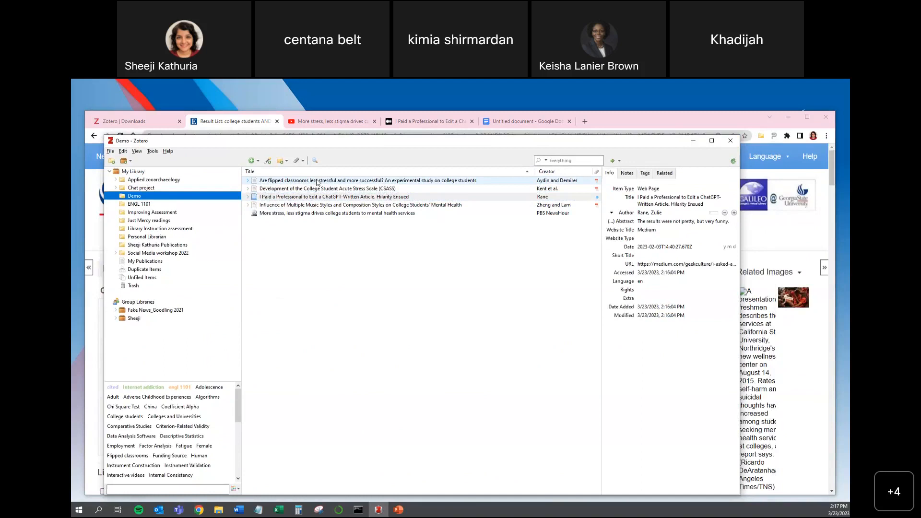
left_click(317, 182)
left_click(323, 214, "shift")
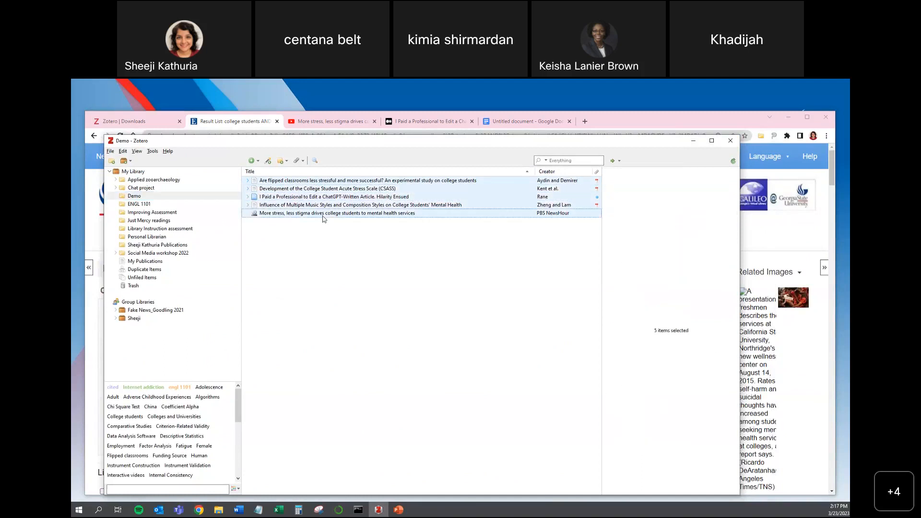
right_click(339, 197)
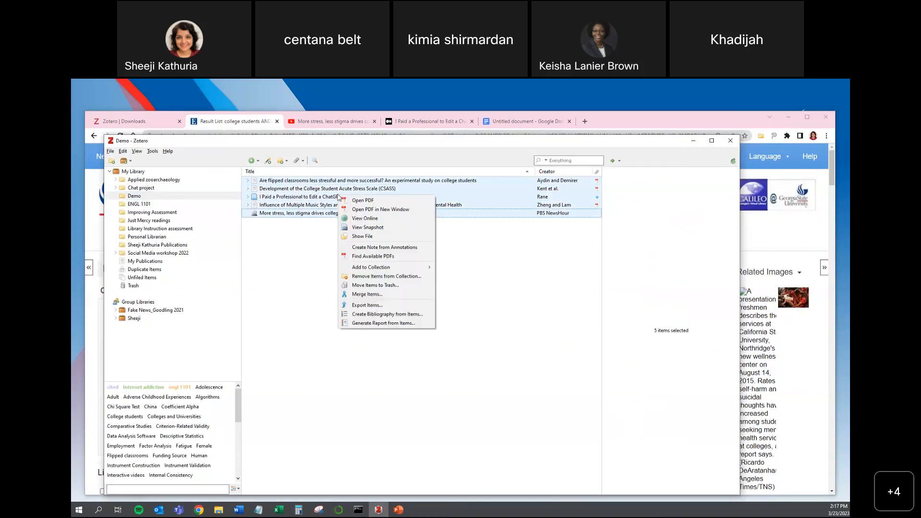
left_click(372, 315)
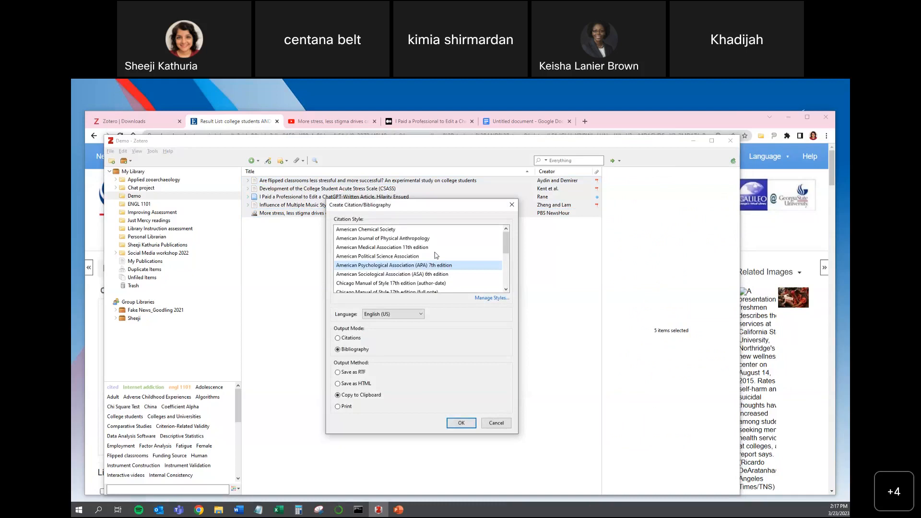
scroll(436, 255, "down", 3)
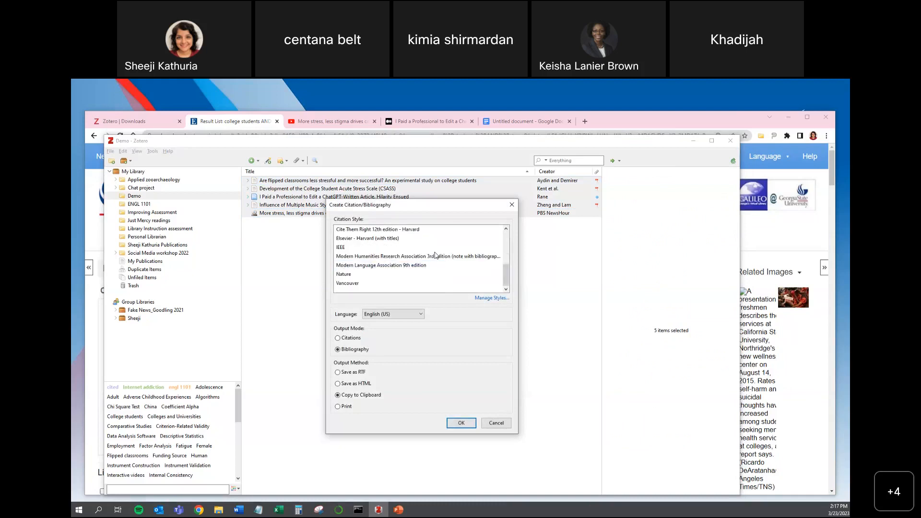
left_click(386, 267)
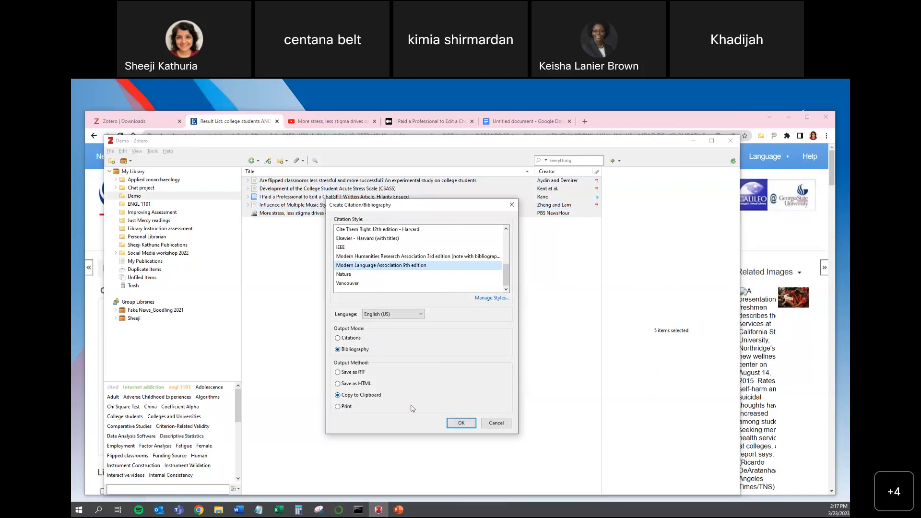
left_click(461, 423)
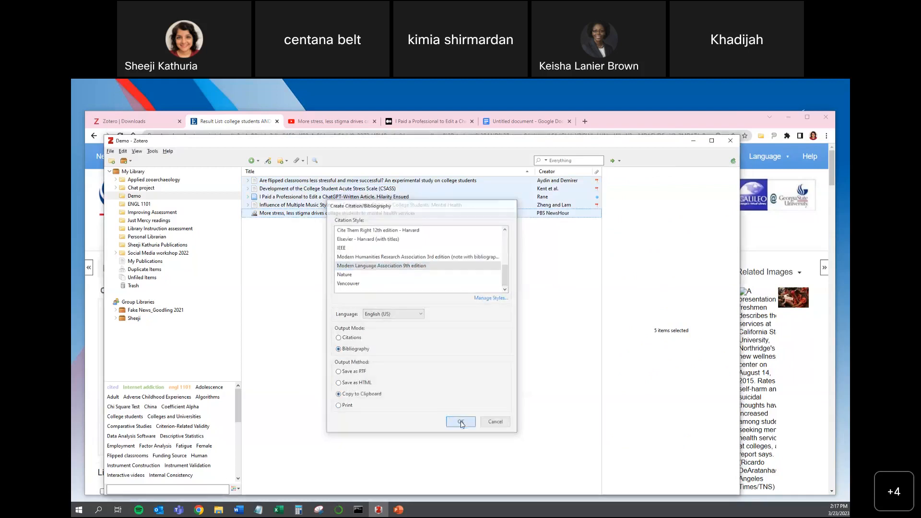
- Switch to the blank Word document, paste the copied bibliography, and separate its entries with blank lines
left_click(238, 510)
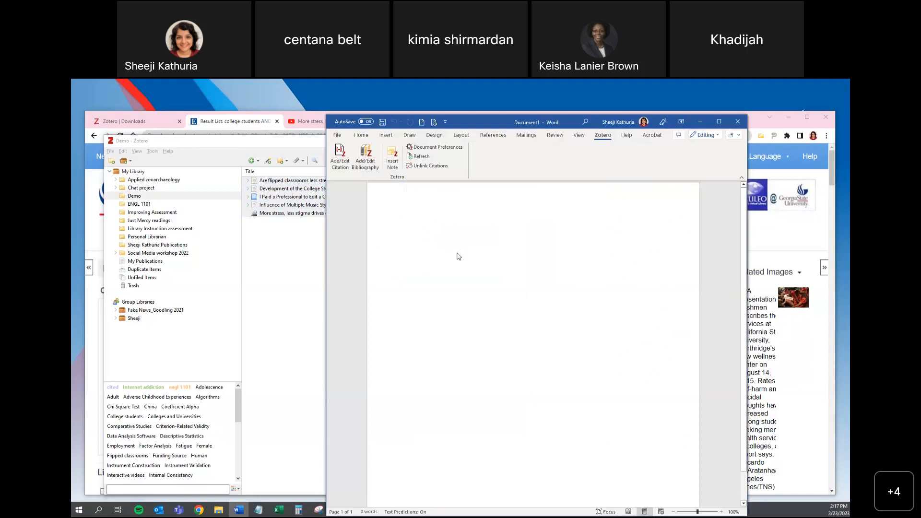
key("ctrl+v")
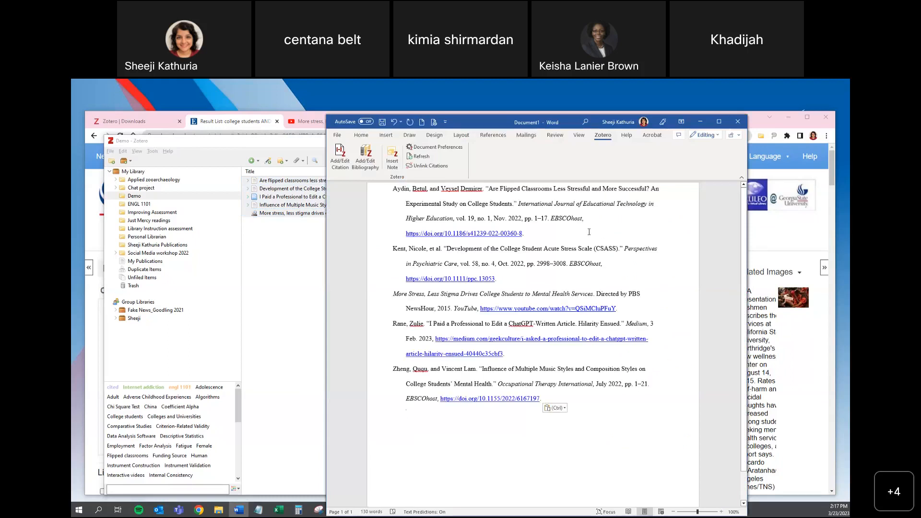
key("Return")
left_click(533, 294)
key("Return")
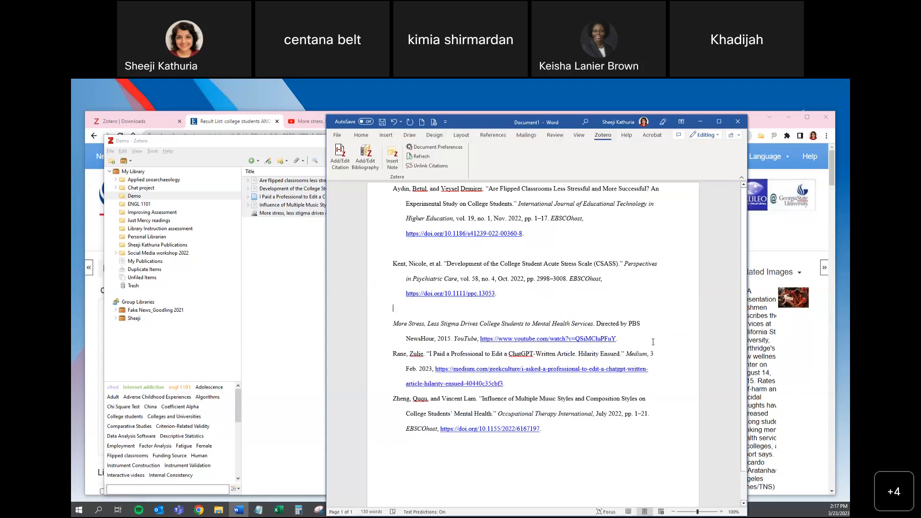
key("Return")
left_click(613, 397)
key("Return")
left_click(579, 458)
key("Return")
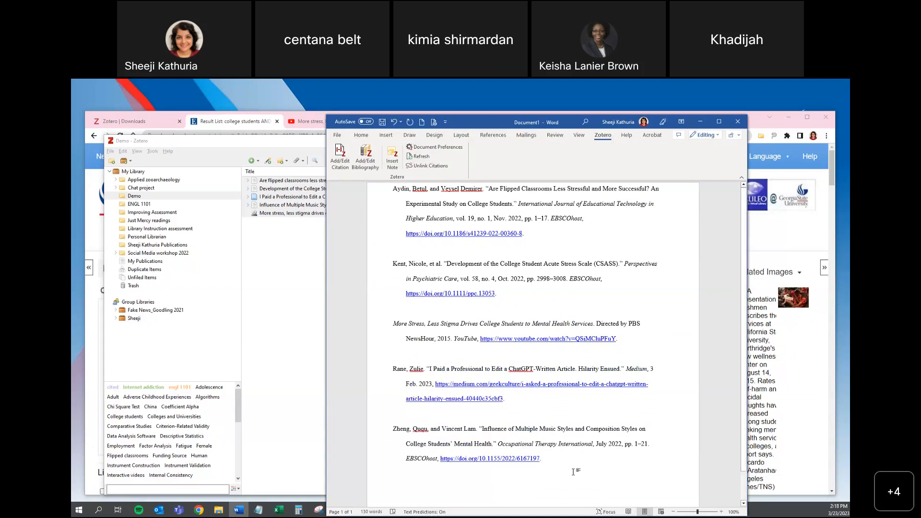
- Delete the entire pasted bibliography from the Word document
left_click_drag(576, 473, 375, 193)
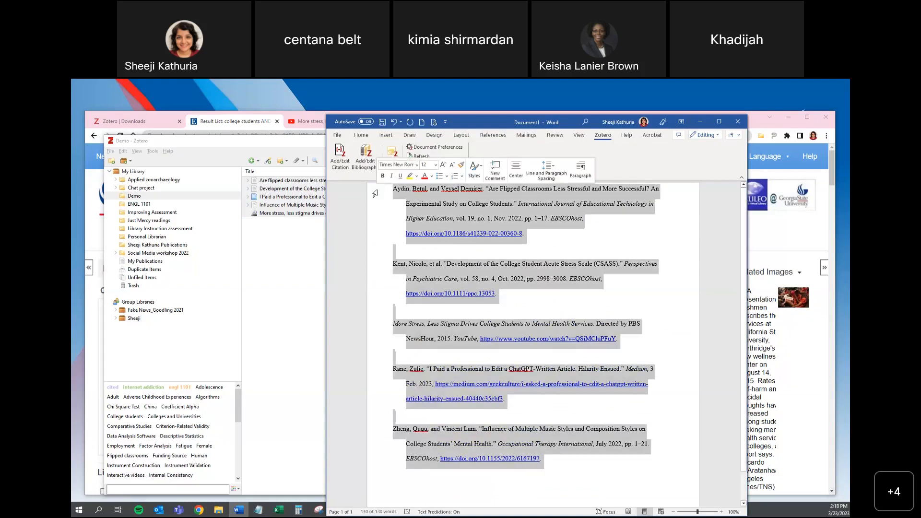
key("Delete")
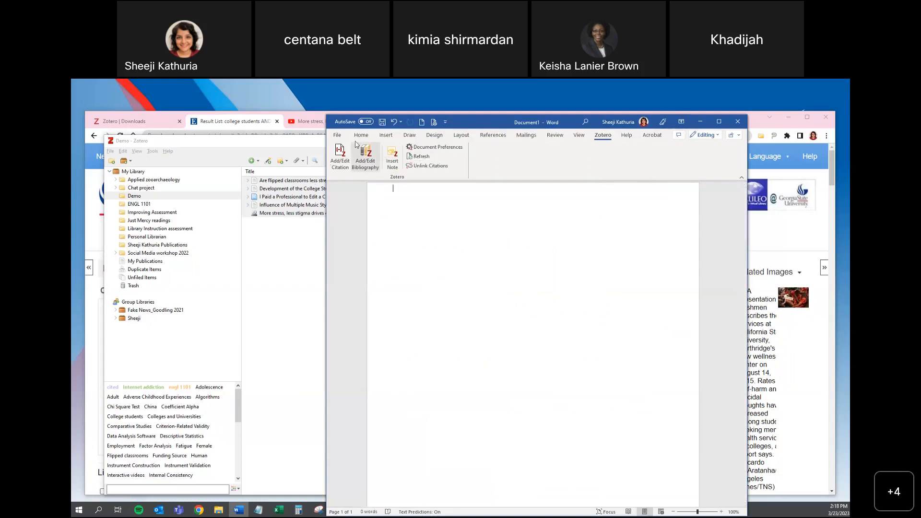
- Return to Zotero, inspect the records of the college stress video and the flipped classrooms article, and view the manual item types
left_click(291, 265)
key("ctrl+a")
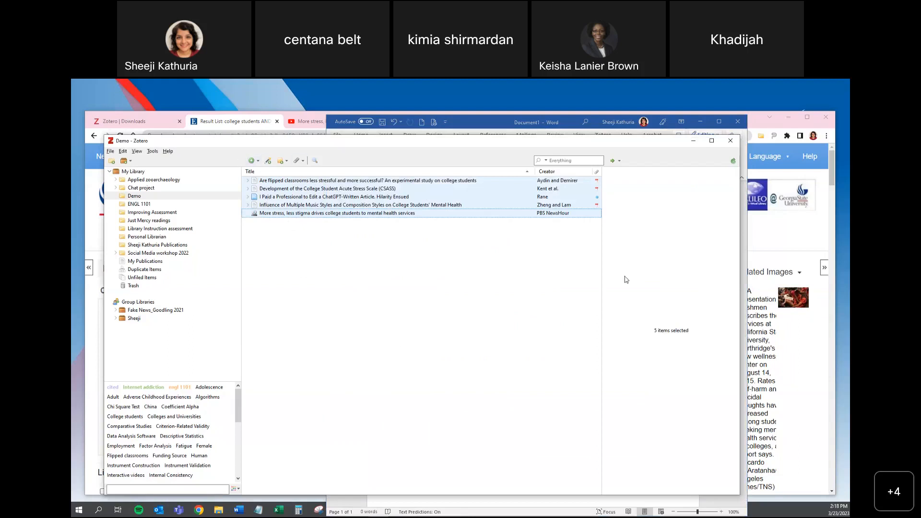
left_click(451, 213)
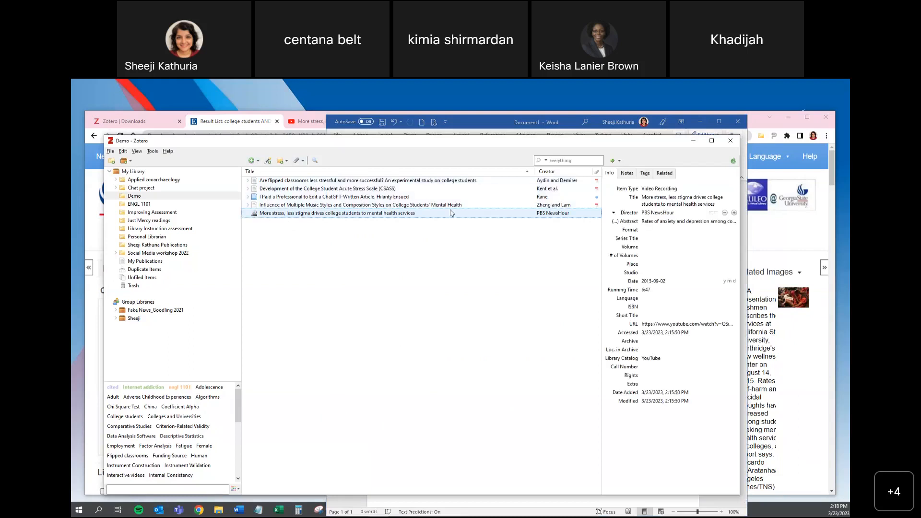
left_click(400, 182)
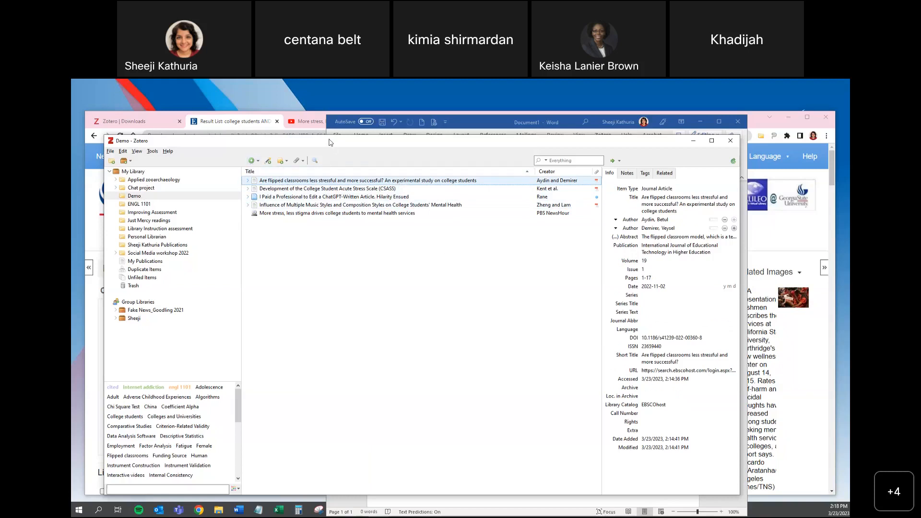
left_click(252, 162)
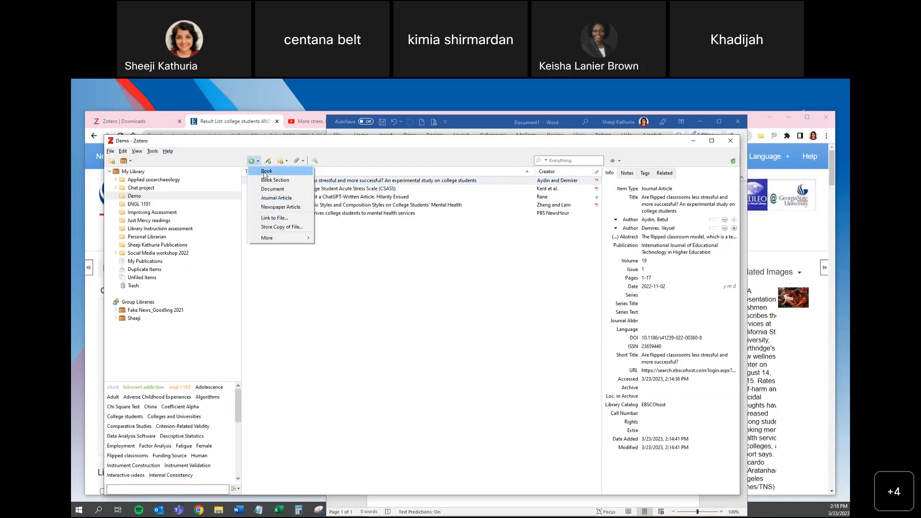
- Add the book "Digital minimalism: choosing a focused life in a noisy world" to the Demo collection by looking up its copied ISBN
left_click(268, 161)
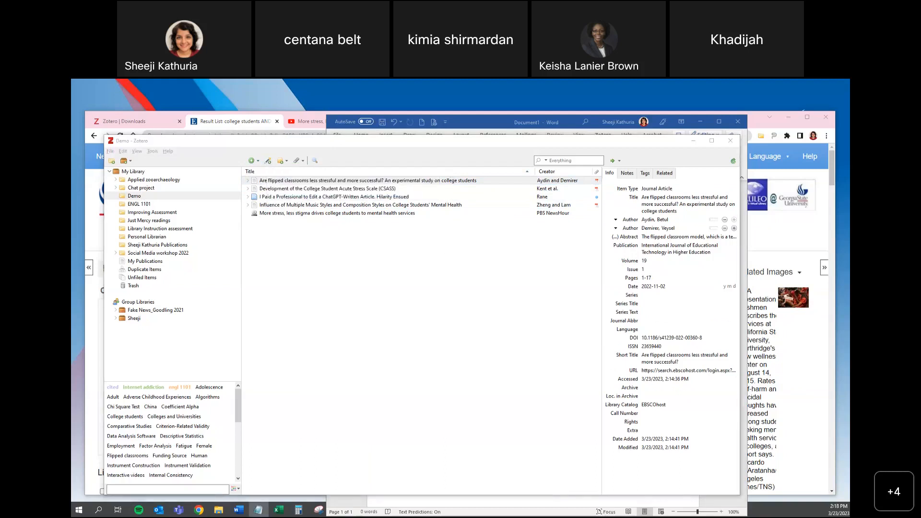
left_click(267, 161)
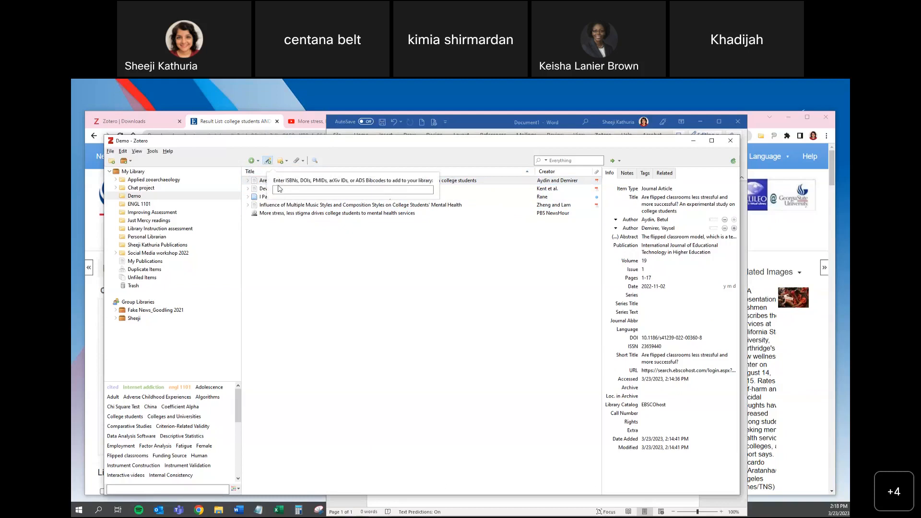
key("ctrl+v")
key("Return")
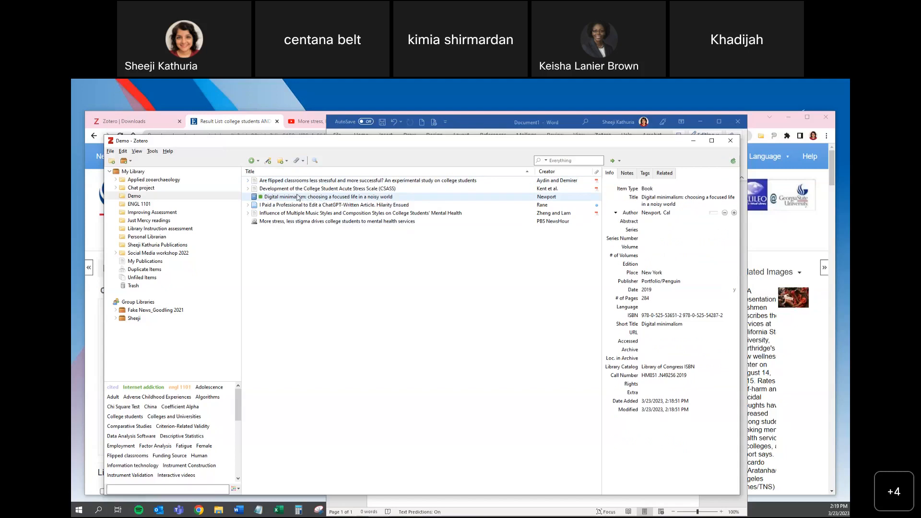
left_click(269, 161)
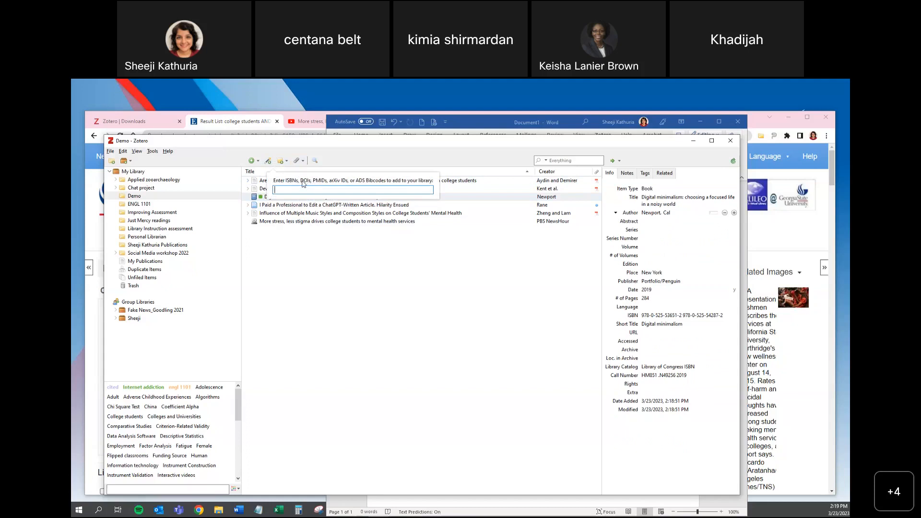
left_click(283, 162)
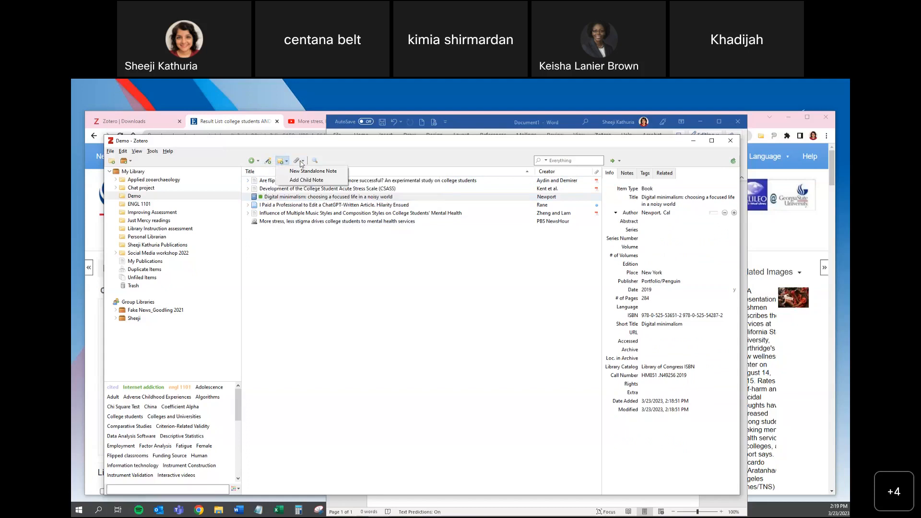
left_click(408, 313)
- Add all five files from the Zotero Workshop PDFs folder to the Demo collection, retrieve their metadata, and dismiss the retrieval window
key("alt+Tab")
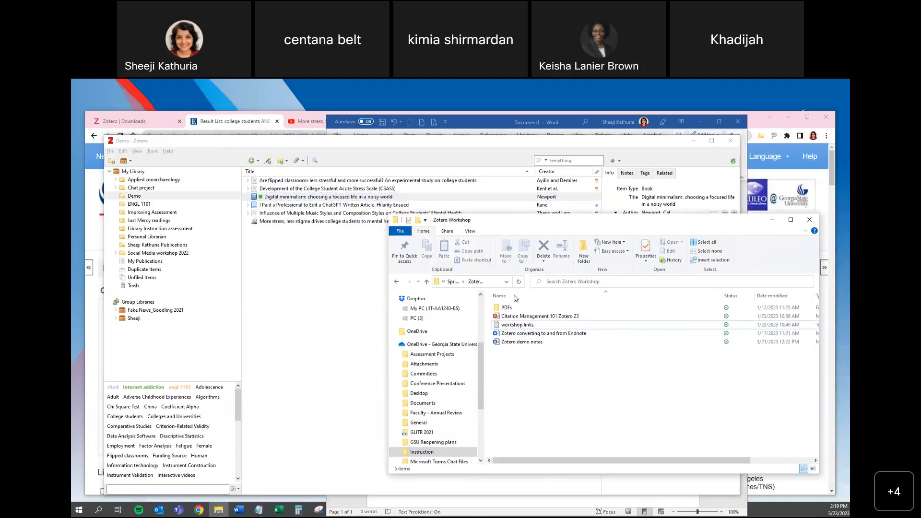
left_click_drag(571, 220, 497, 218)
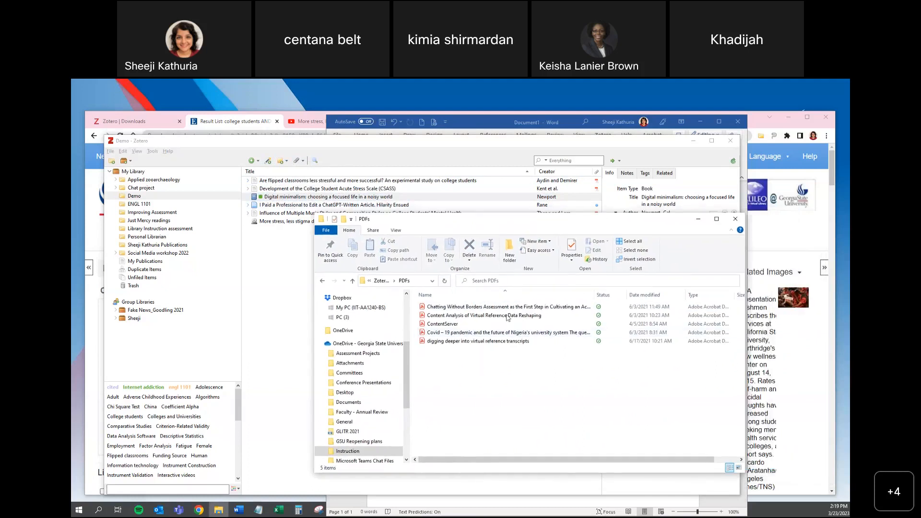
left_click_drag(474, 232, 540, 244)
left_click_drag(561, 416, 521, 336)
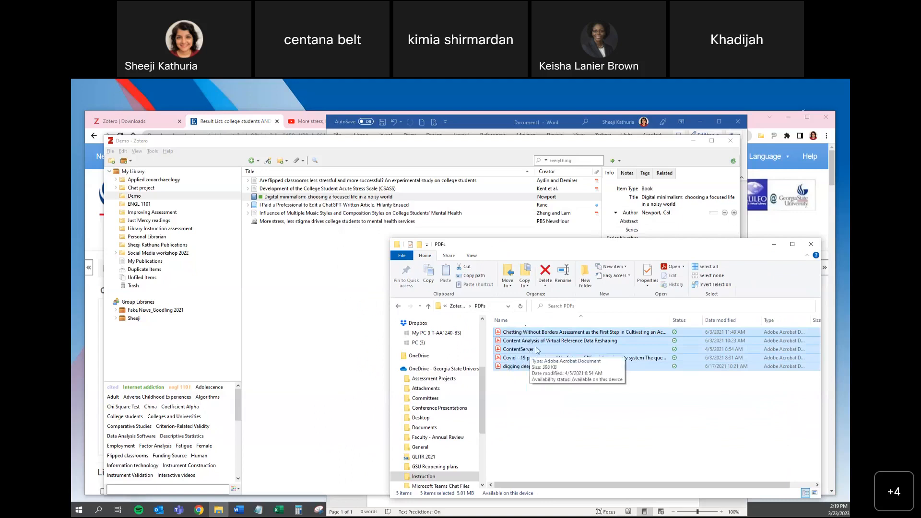
left_click_drag(537, 351, 290, 277)
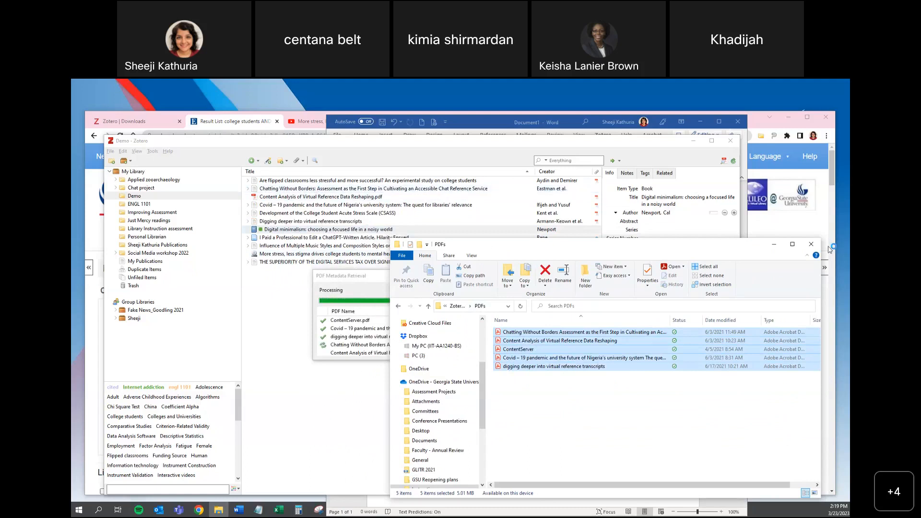
left_click(773, 245)
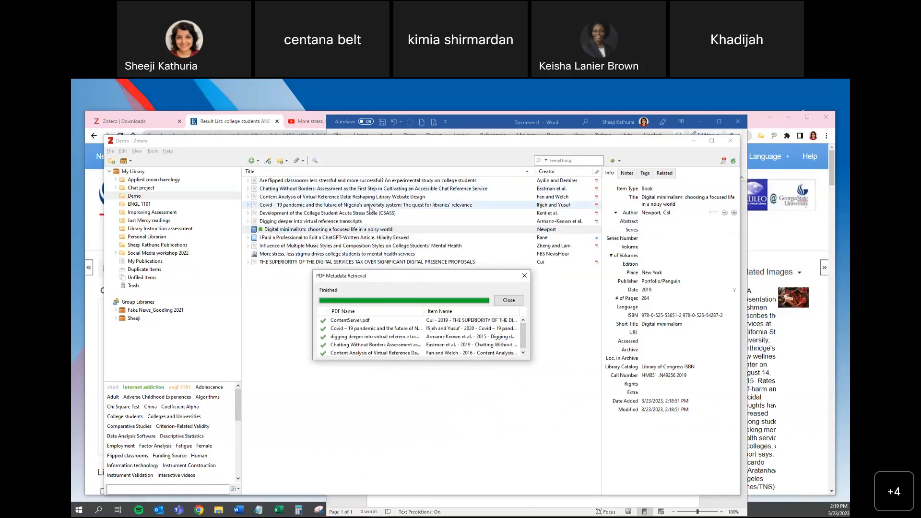
left_click(525, 275)
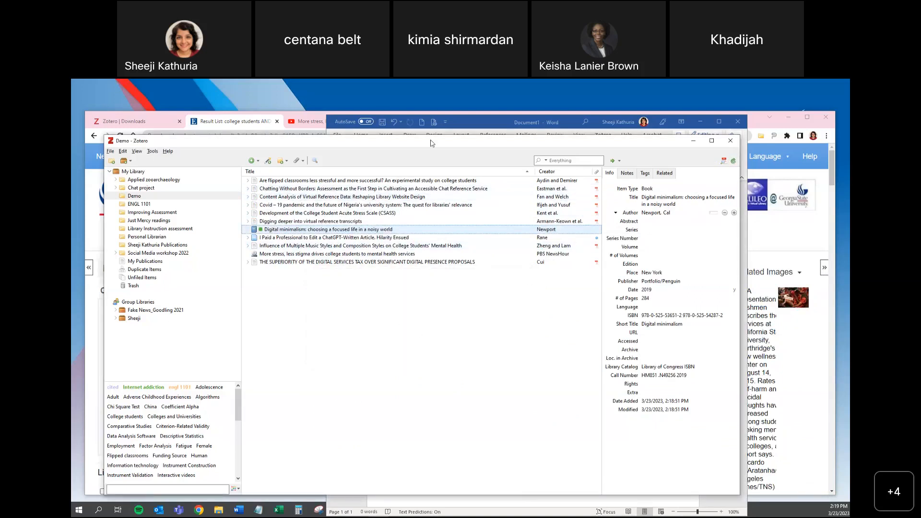
- Review the flipped classrooms record and the Covid-19 pandemic article's details, tags and related items in the Demo collection
left_click_drag(432, 143, 407, 133)
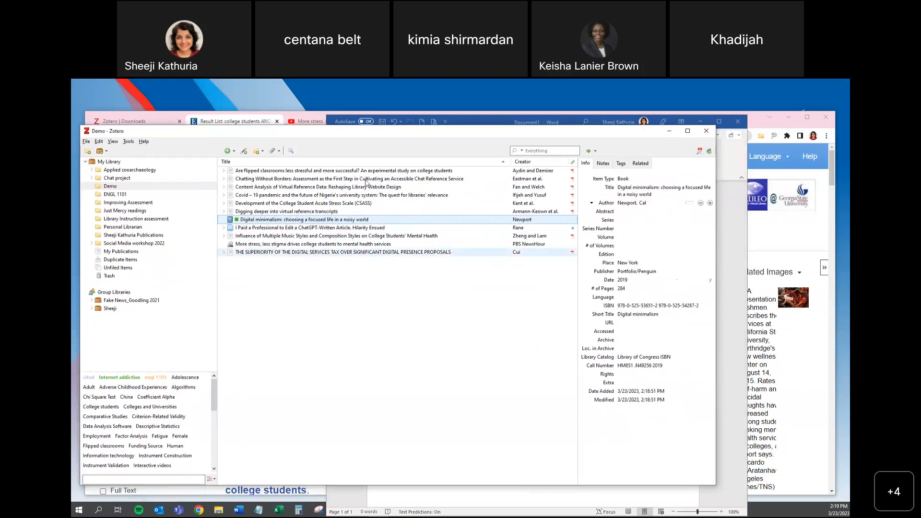
left_click(382, 178)
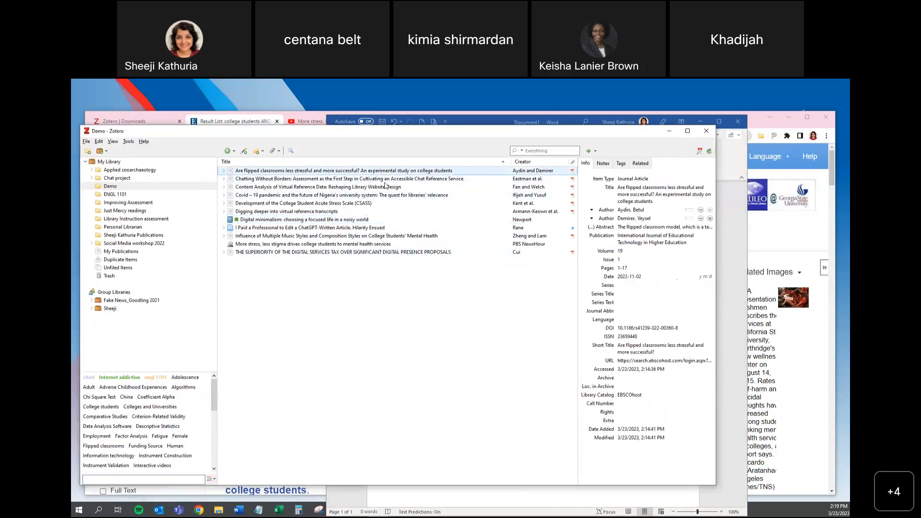
left_click(390, 195)
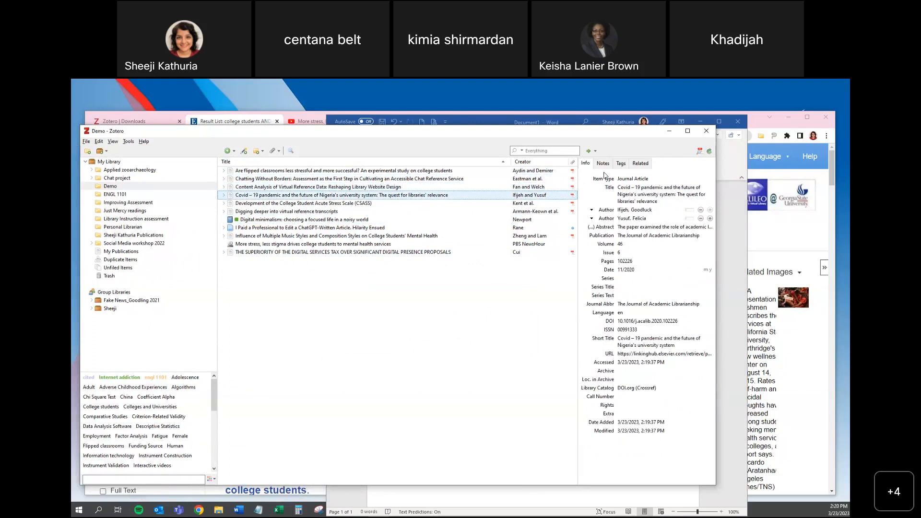
left_click(620, 164)
left_click(639, 164)
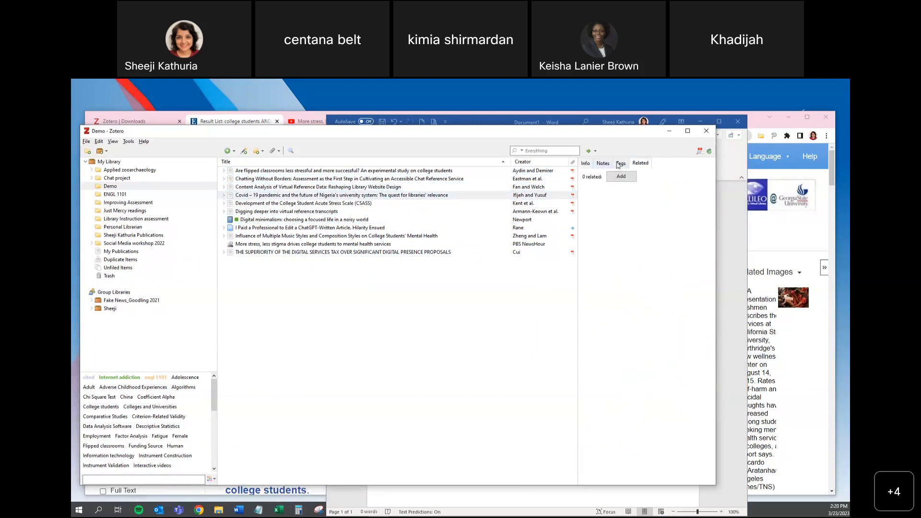
- Add a note to the Covid-19 pandemic article reading "This is a great article to put in introduction"
left_click(609, 164)
left_click(619, 177)
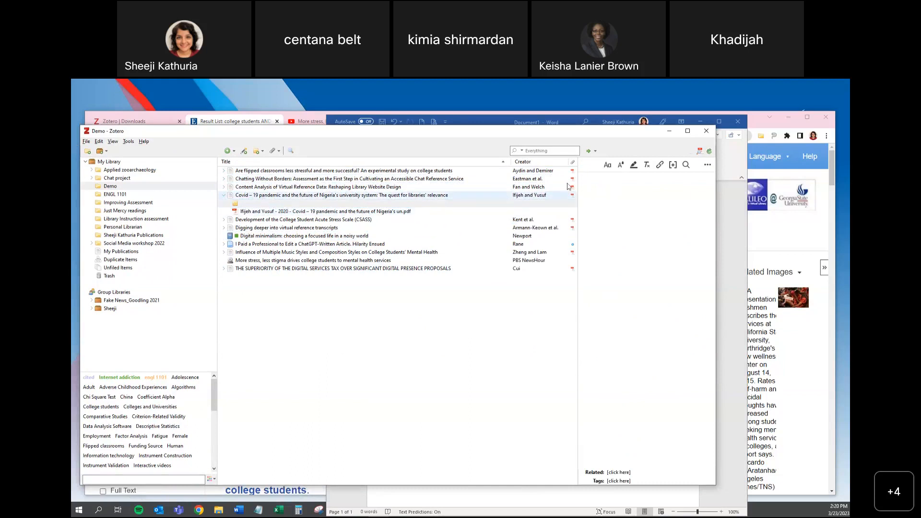
type("This i")
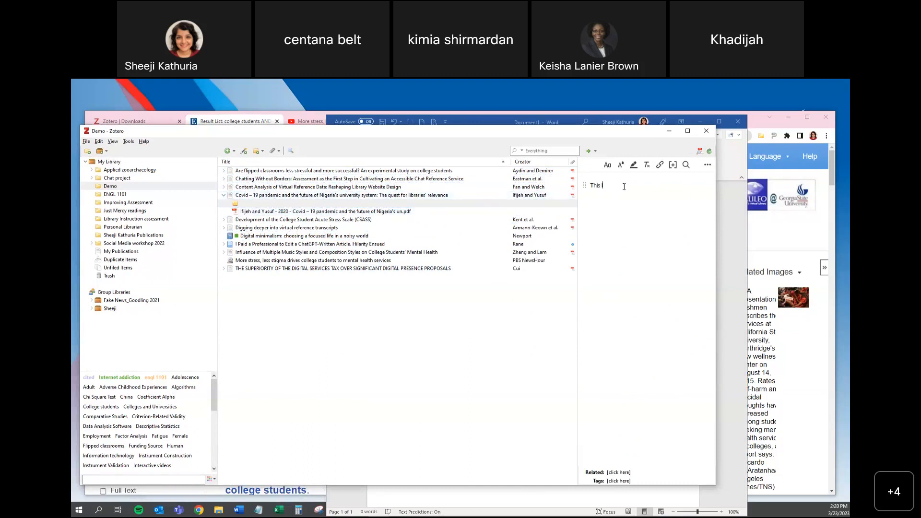
type("s a great article to put in introduction")
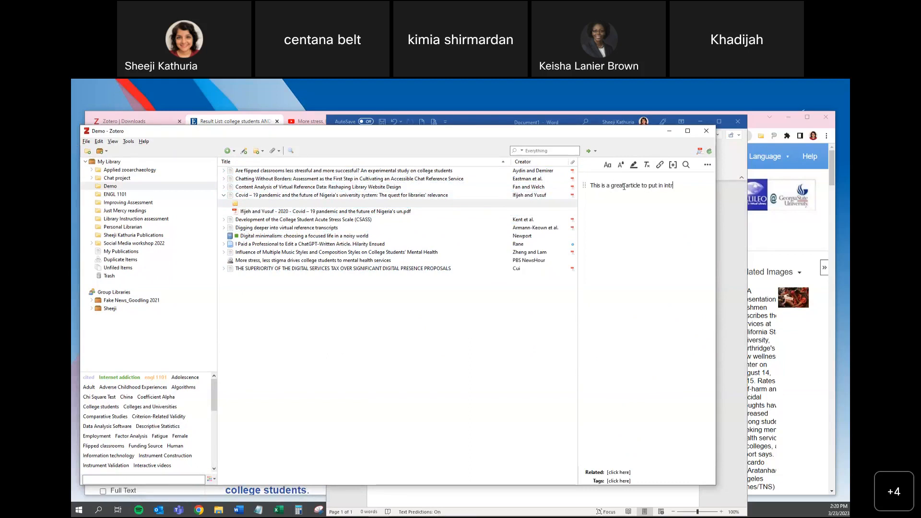
- Finish the Covid-19 article's note and add the tag "vr" to the article "Content Analysis of Virtual Reference Data"
key("Return")
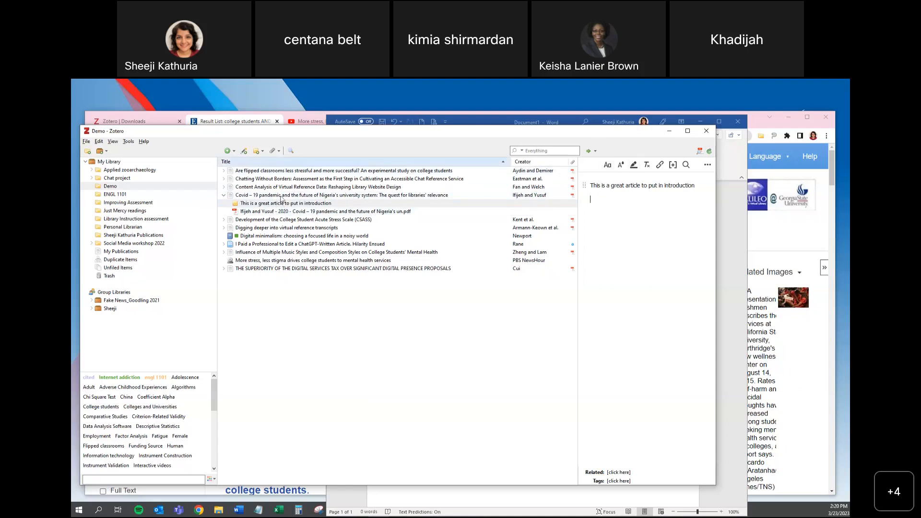
left_click(281, 201)
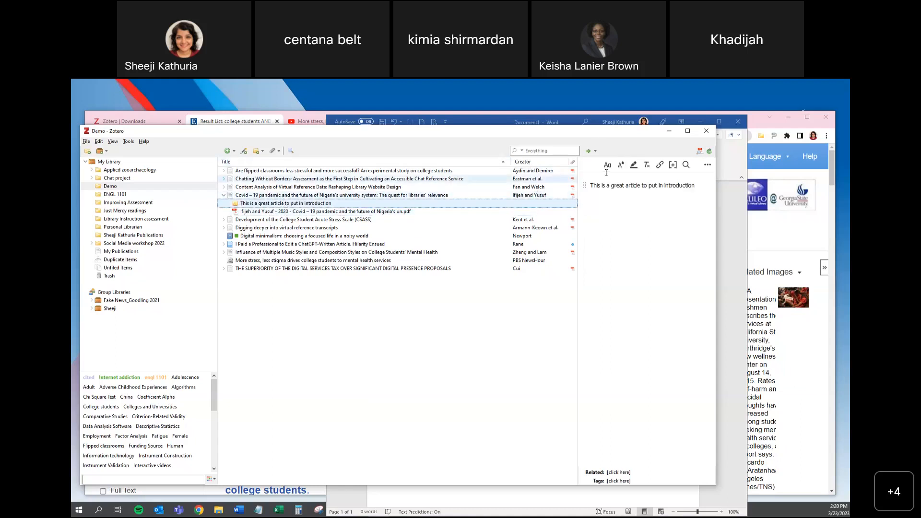
left_click(276, 187)
left_click(620, 164)
left_click(618, 178)
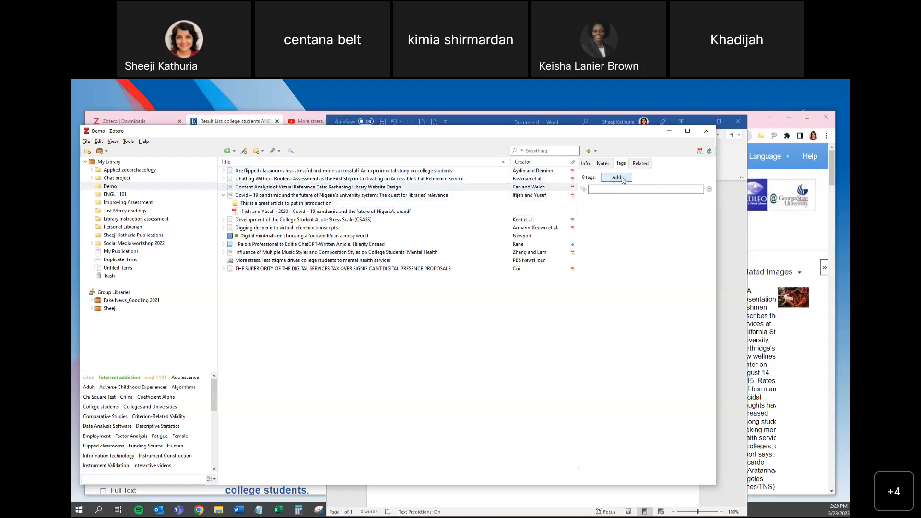
type("covid")
key("BackSpace")
key("BackSpace")
key("BackSpace")
key("BackSpace")
type("v")
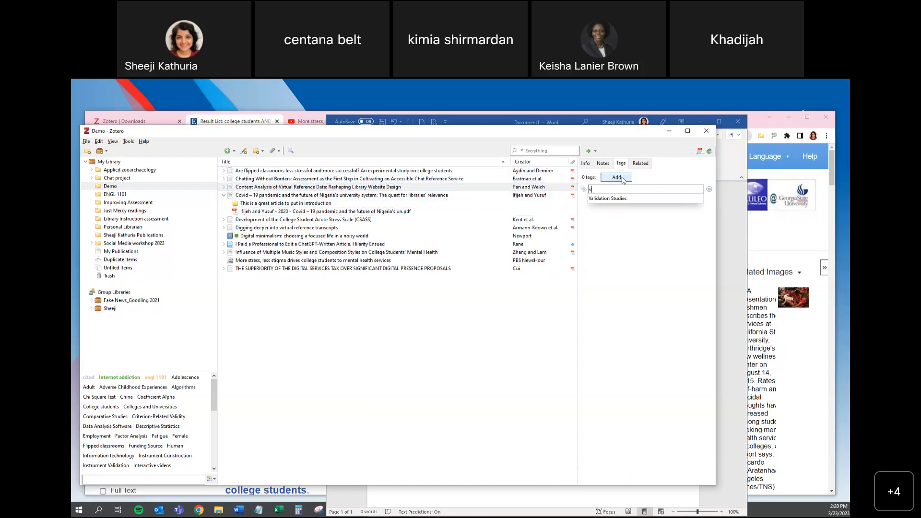
type("r")
key("Return")
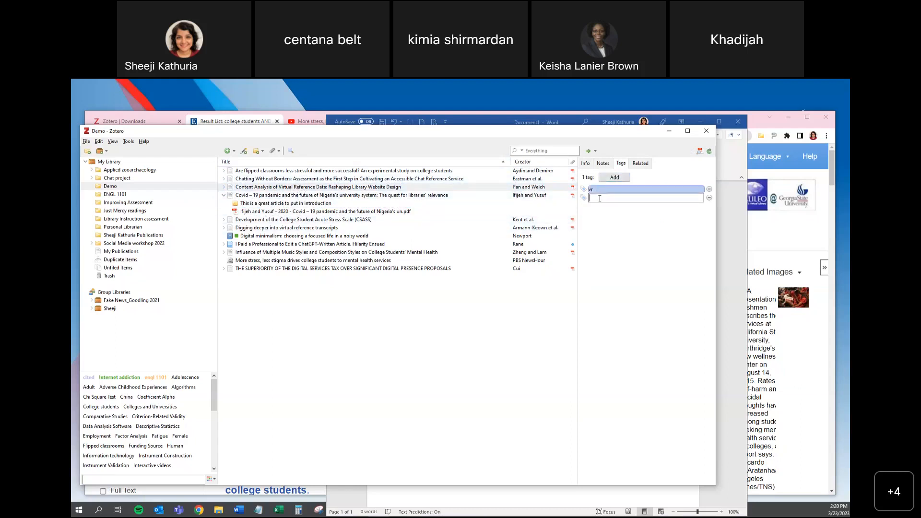
left_click(92, 382)
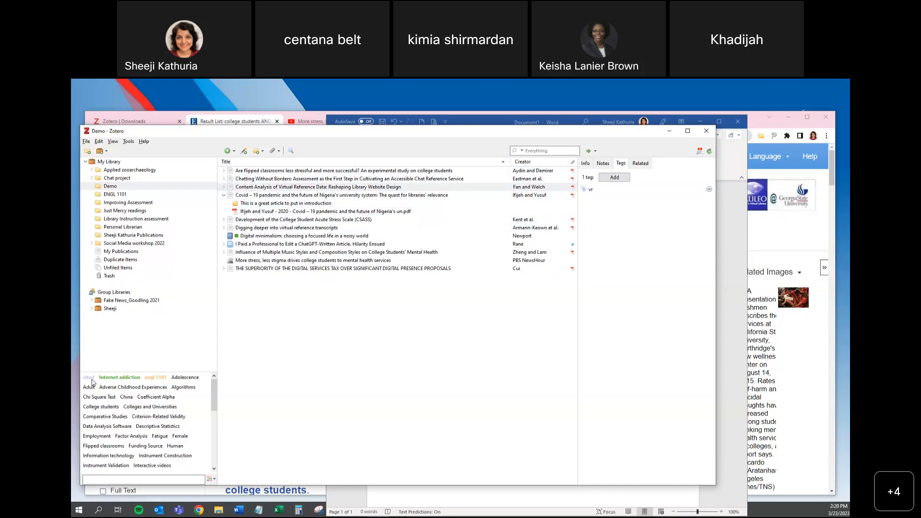
right_click(287, 174)
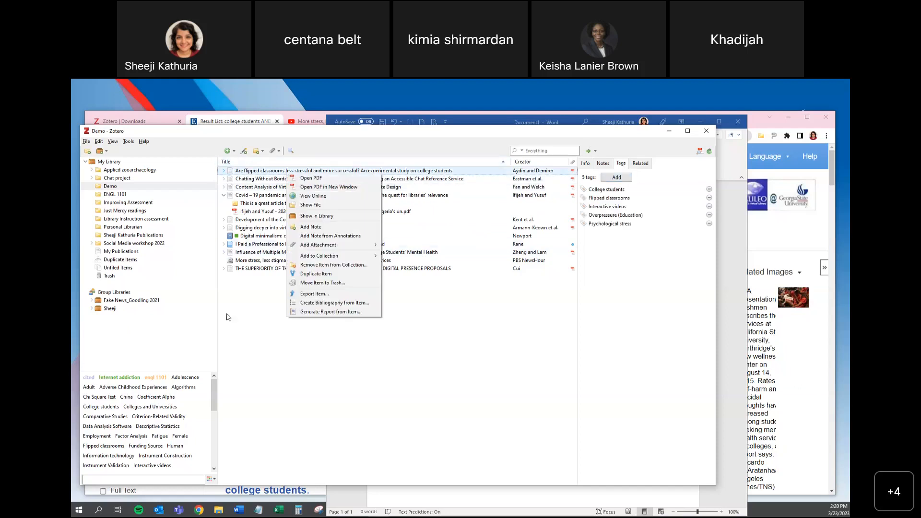
key("Escape")
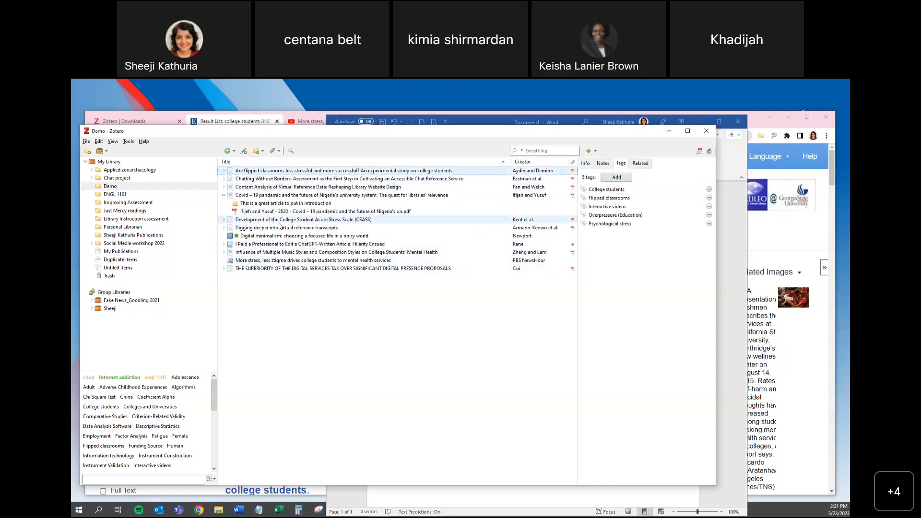
right_click(136, 379)
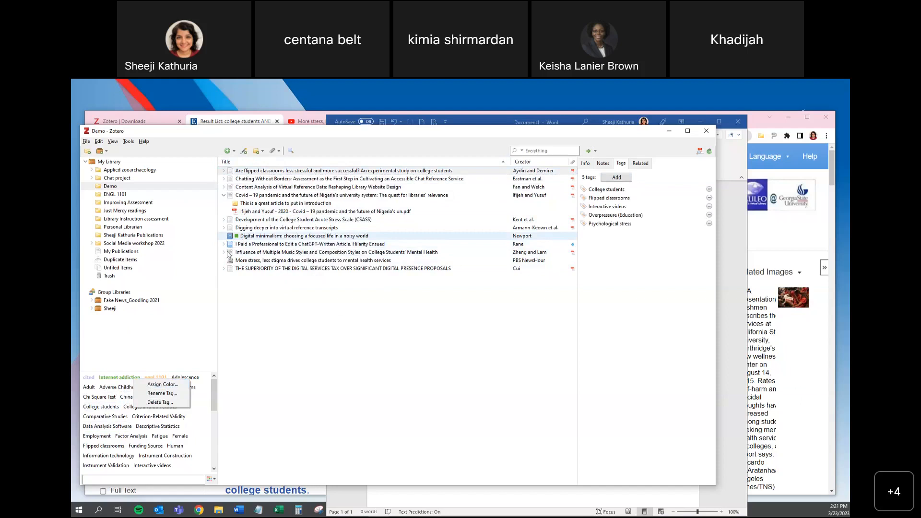
left_click(95, 380)
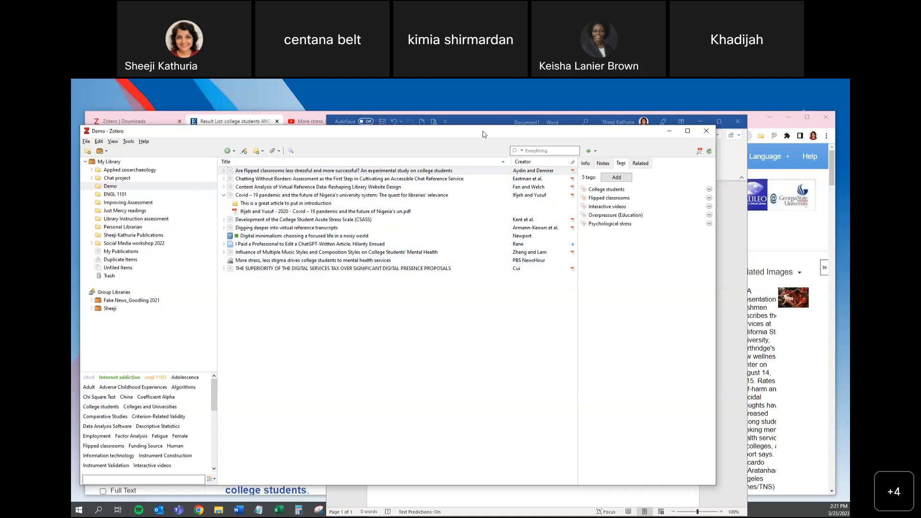
- Switch to the blank Word document and place its window beside the Zotero library's collections
left_click_drag(483, 134, 496, 134)
left_click(239, 510)
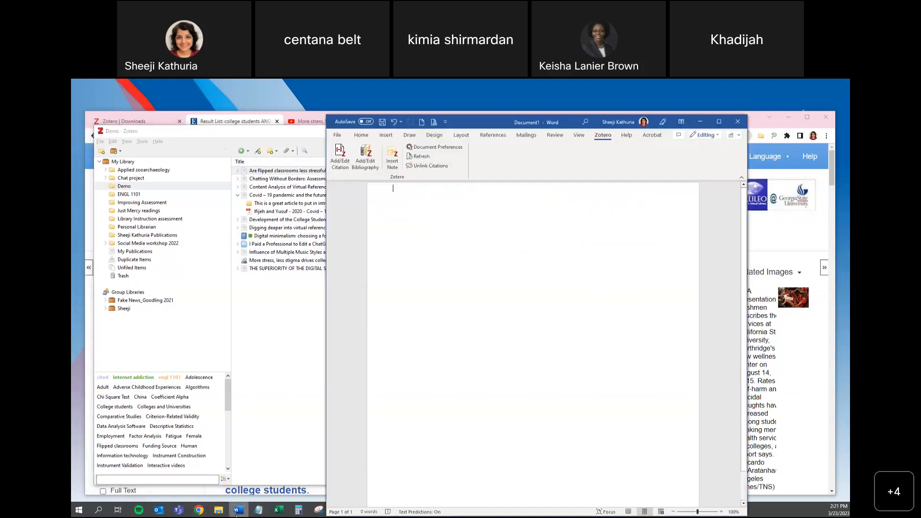
left_click(361, 135)
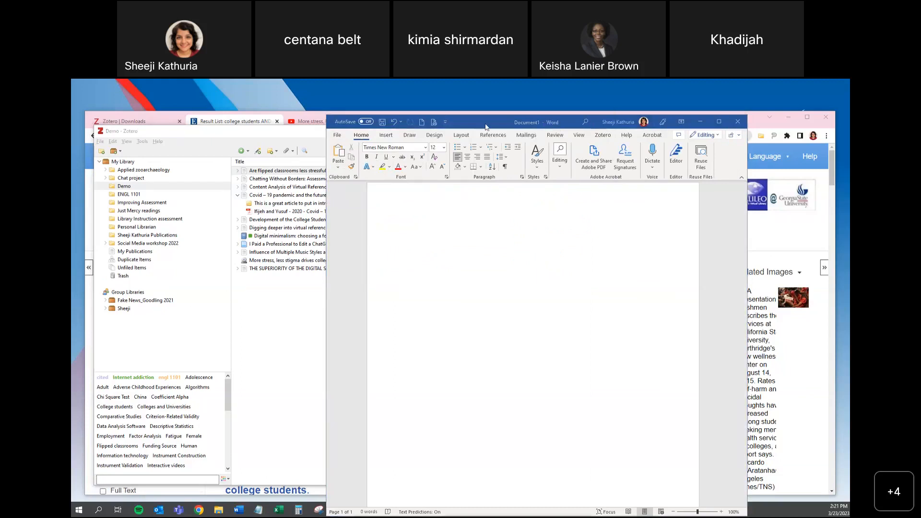
left_click_drag(485, 127, 533, 137)
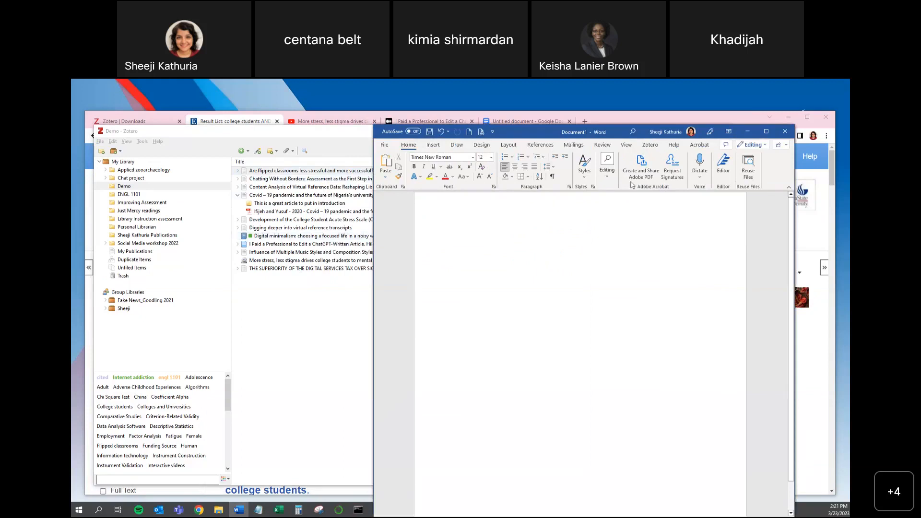
- Start a Zotero citation in the document and set the citation style to American Psychological Association (APA) 7th edition
left_click(650, 145)
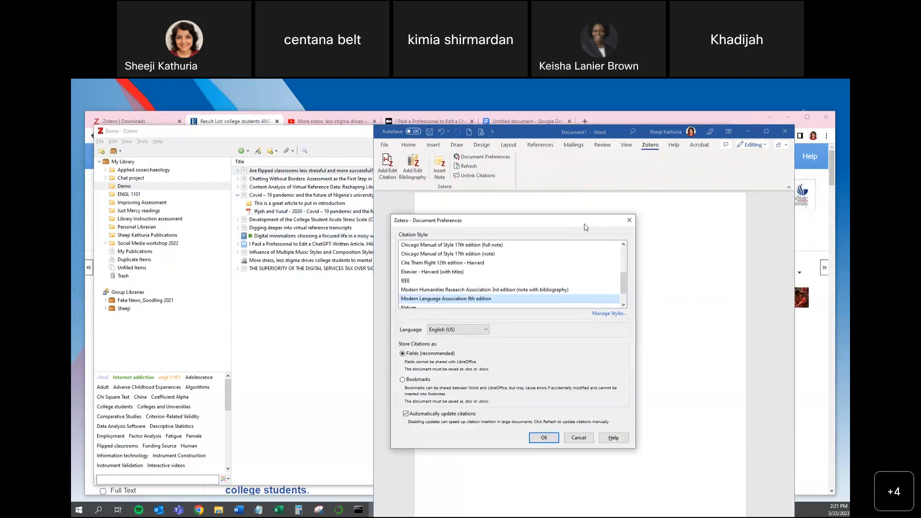
scroll(577, 281, "up", 3)
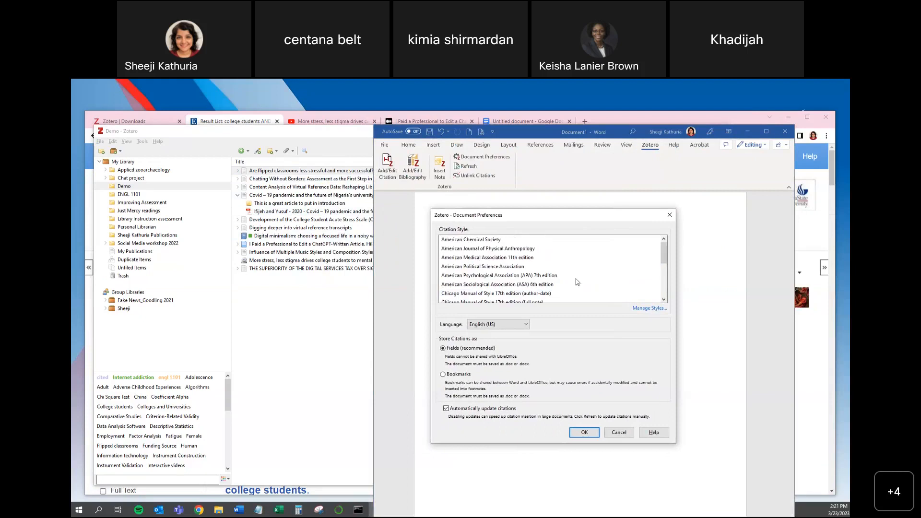
scroll(578, 282, "down", 2)
scroll(575, 281, "up", 2)
left_click(573, 279)
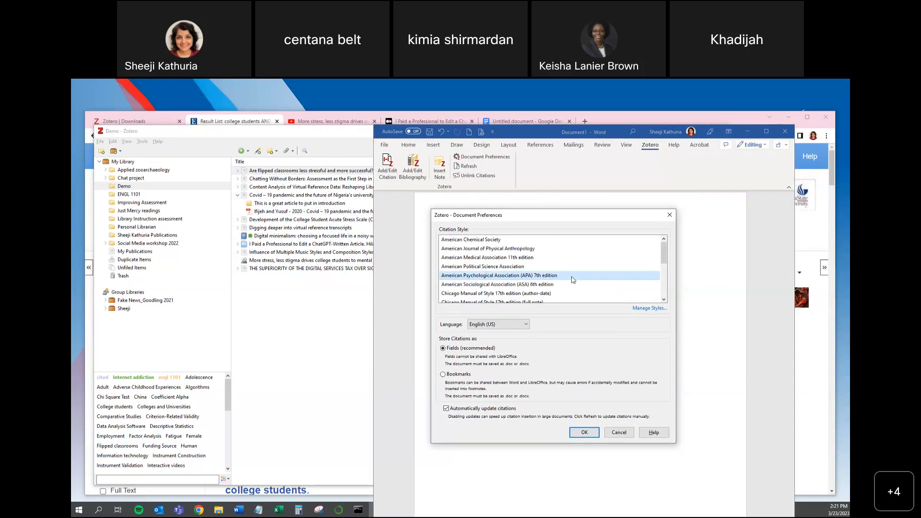
left_click(584, 432)
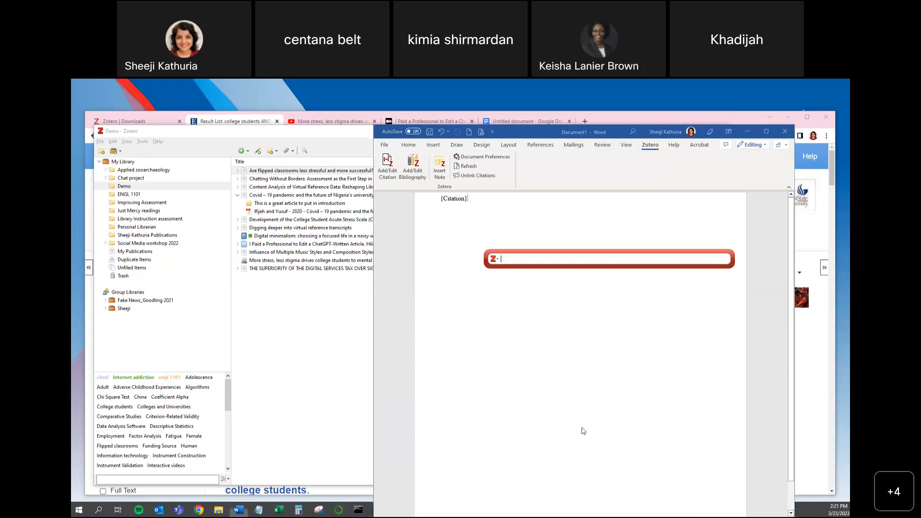
- Search for "college" and insert a citation of the 2017 article "Transforming Roles: Canadian Academic Librarians Embedded in Faculty Research Projects"
left_click_drag(539, 255, 502, 252)
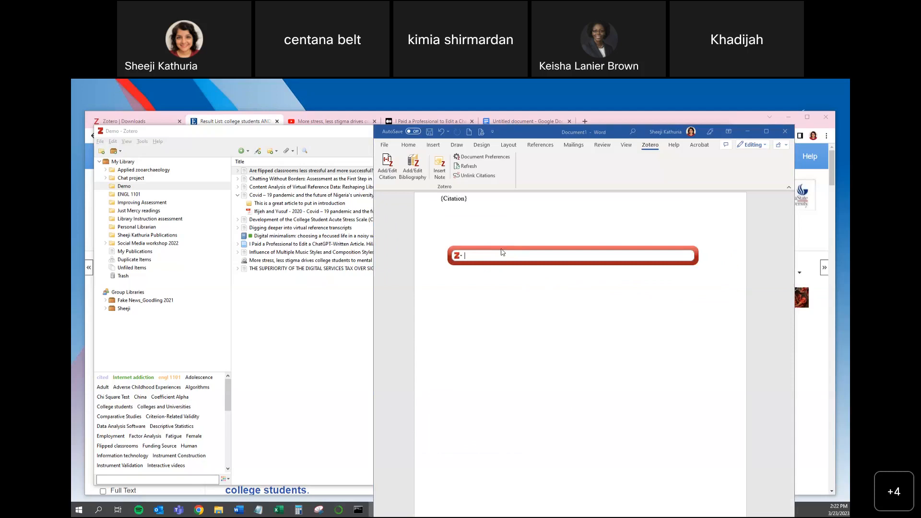
type("college")
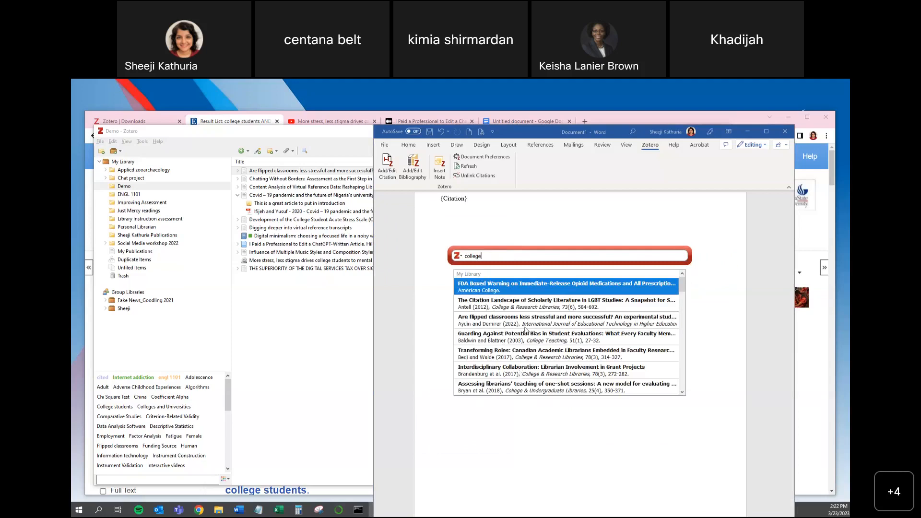
left_click(519, 356)
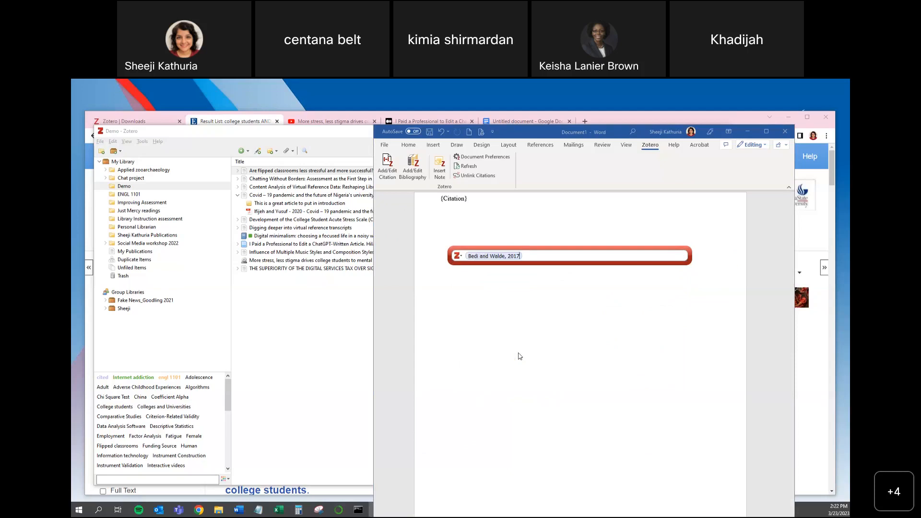
key("Return")
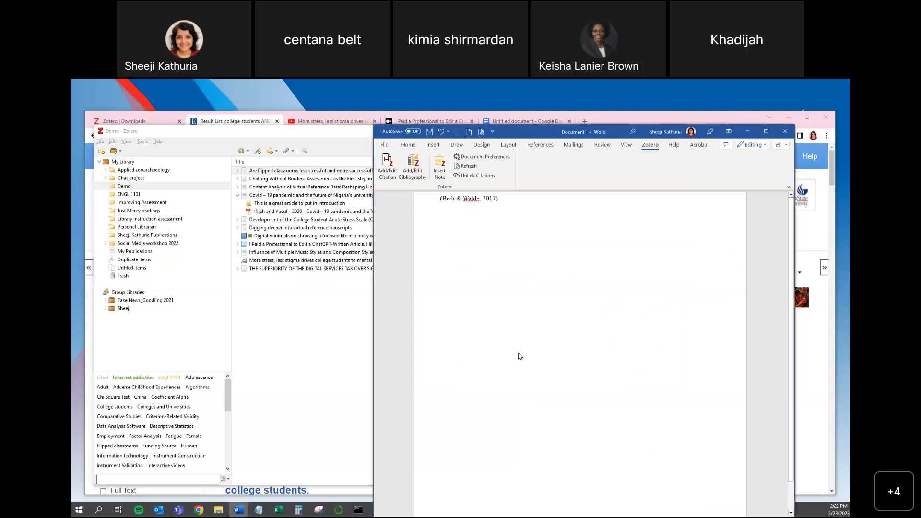
- Add the text "Second sentence" after the first citation and cite the 2021 PBS NewsHour video on college students' stress levels, searching for "stress"
type(".  Second sentence")
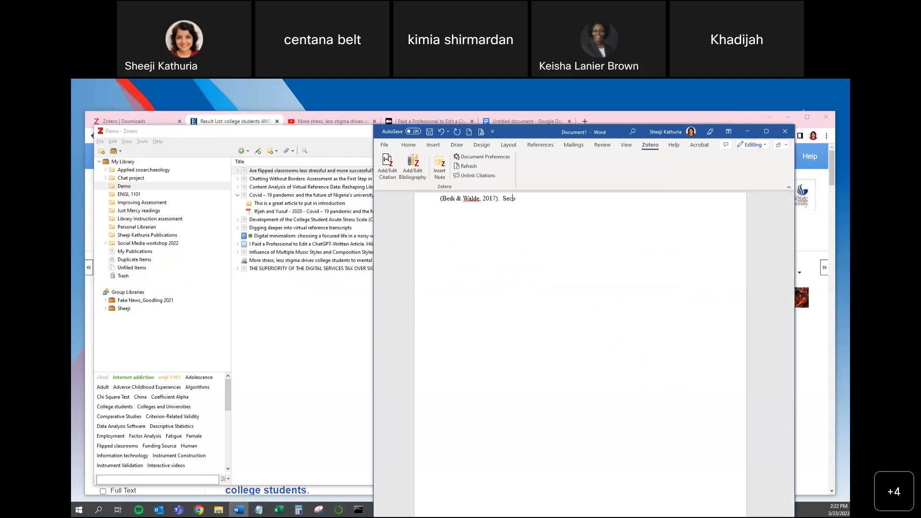
left_click(389, 171)
type("stre")
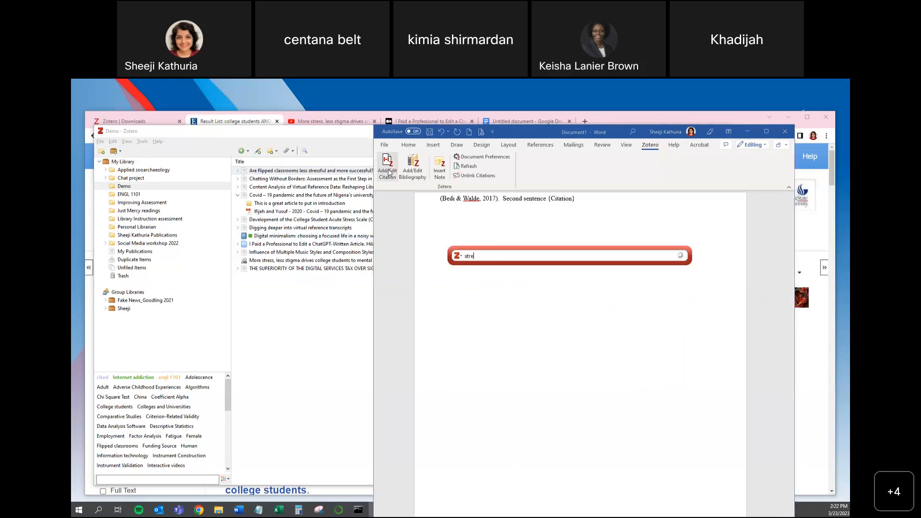
type("ss")
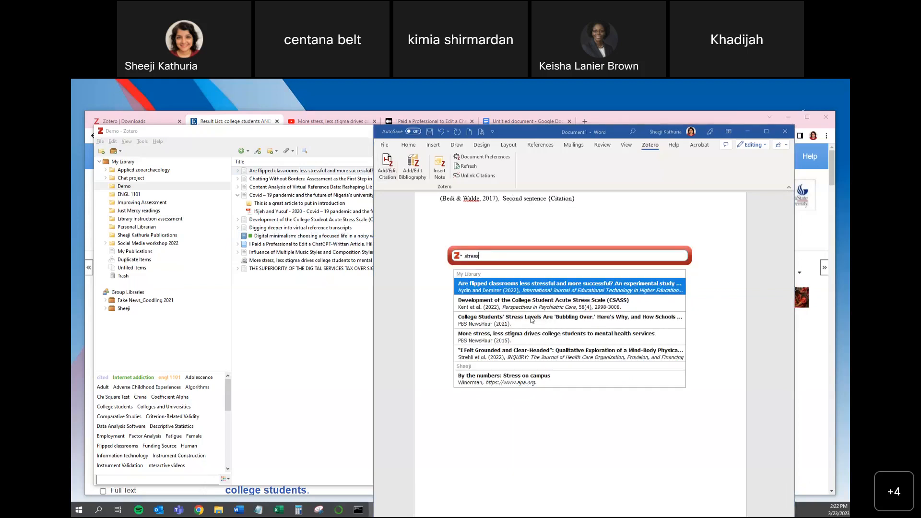
left_click(531, 319)
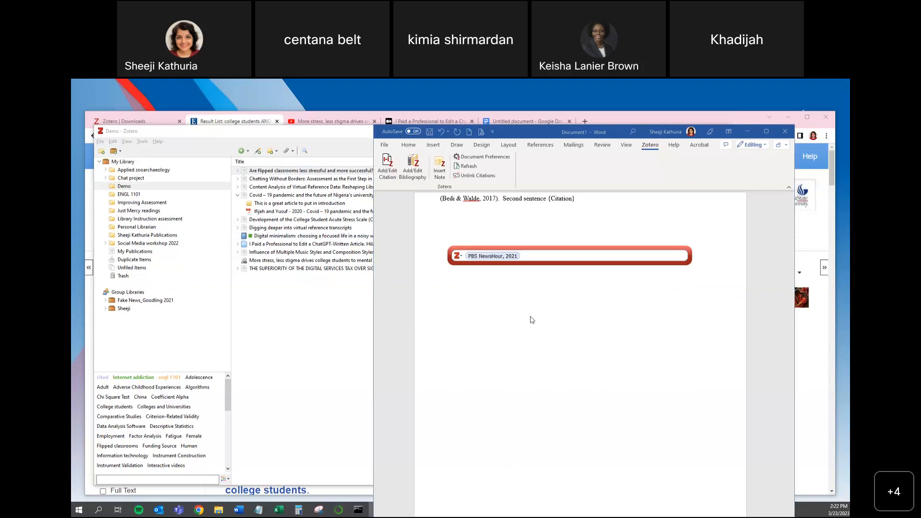
key("Return")
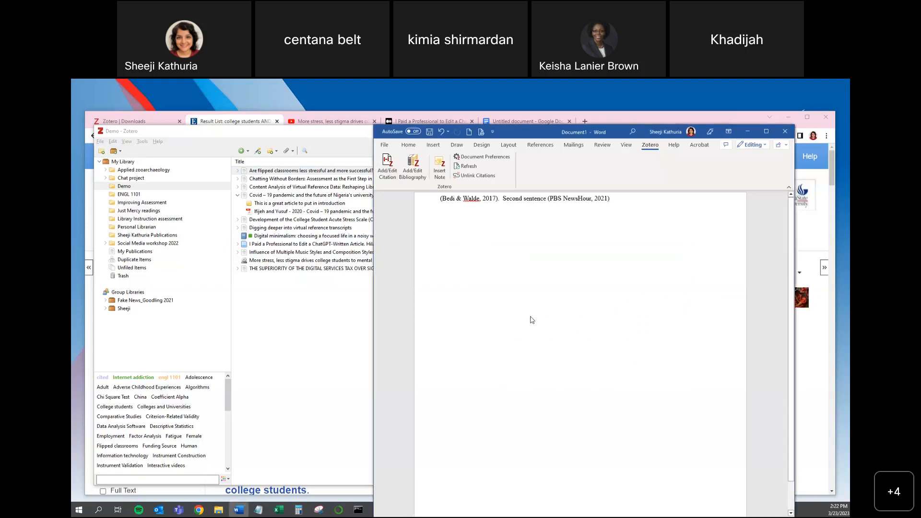
- Insert the Zotero bibliography two lines below the cited text and compare its entries with the citations
key("Return")
key("Return")
left_click(417, 173)
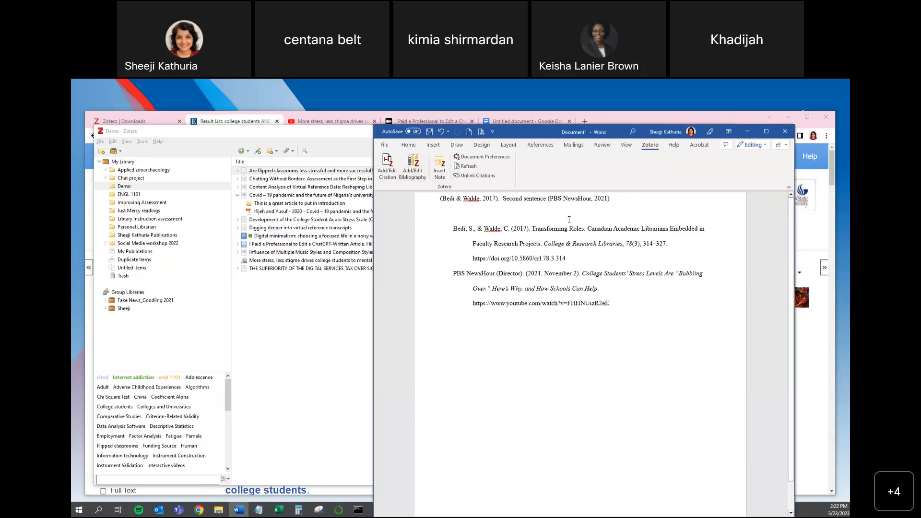
left_click(545, 198)
left_click(574, 264)
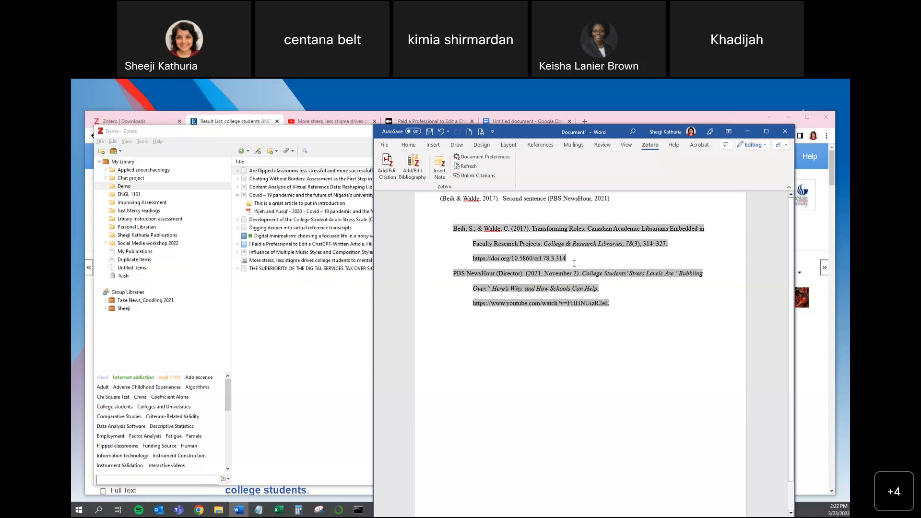
- Add the text "Third sentence" after the second citation and cite the 2022 flipped classrooms article, searching for "more stress"
left_click(545, 219)
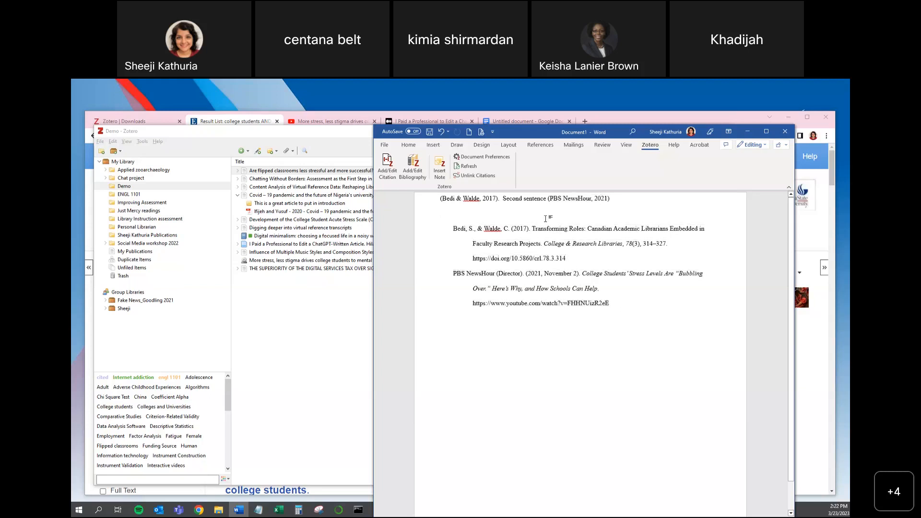
type(".  Third sentence")
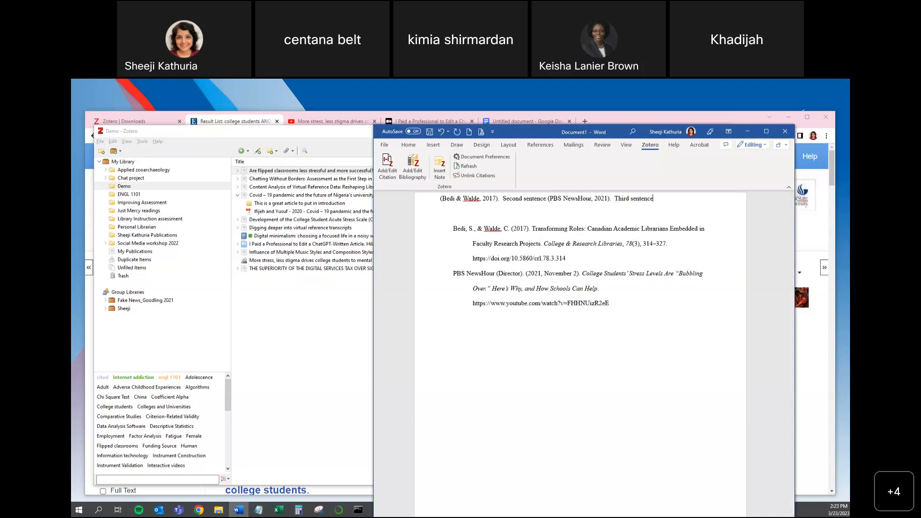
left_click(392, 174)
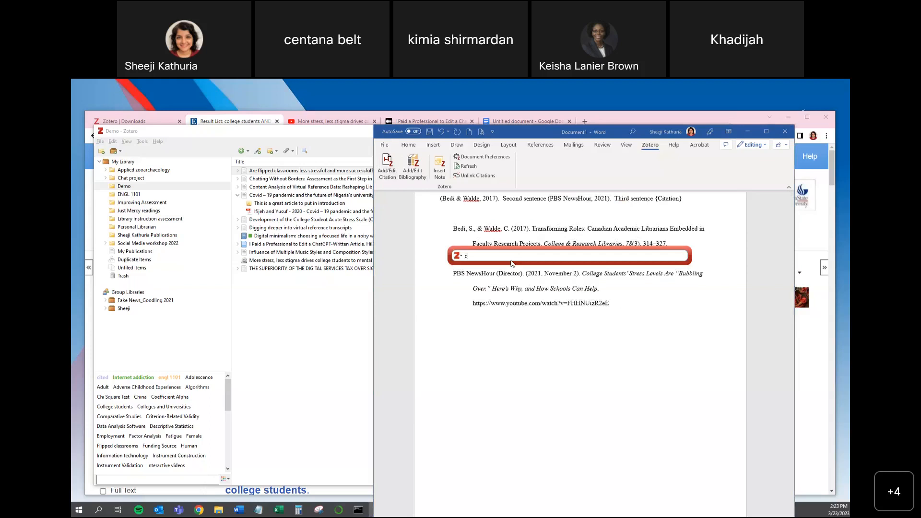
type("more stress")
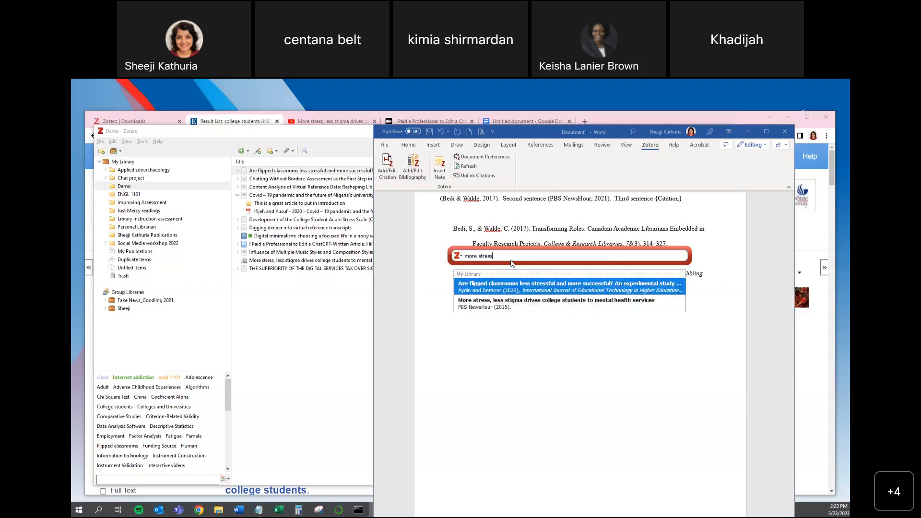
left_click(515, 293)
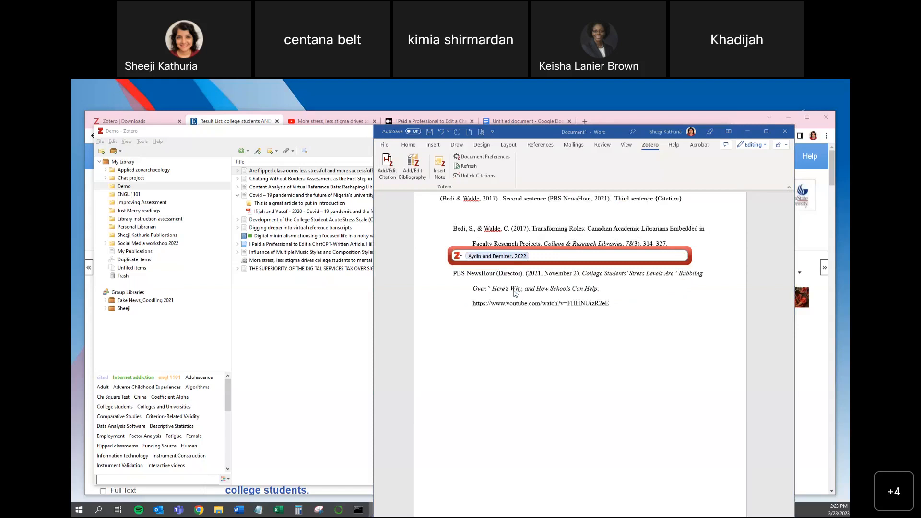
key("Return")
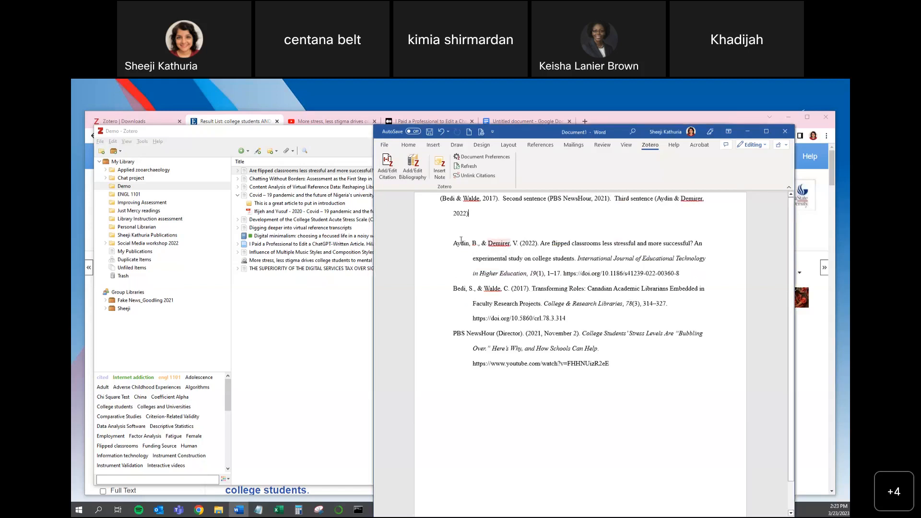
- Check the third sentence's citation against the flipped classrooms entry in the bibliography
left_click_drag(658, 200, 671, 202)
left_click(656, 200)
left_click_drag(452, 243, 687, 275)
left_click(687, 275)
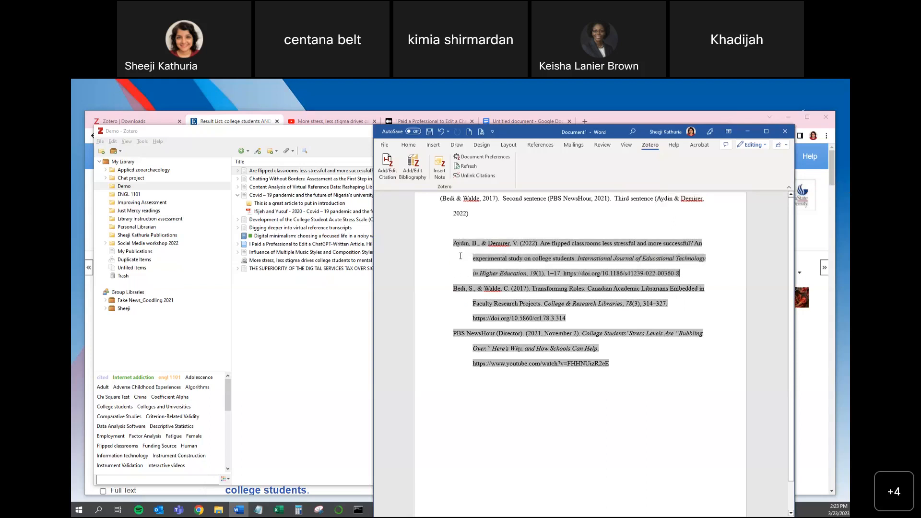
- End the third sentence with a period and cite the 2022 music styles article with page 23, searching for "influence"
left_click(524, 213)
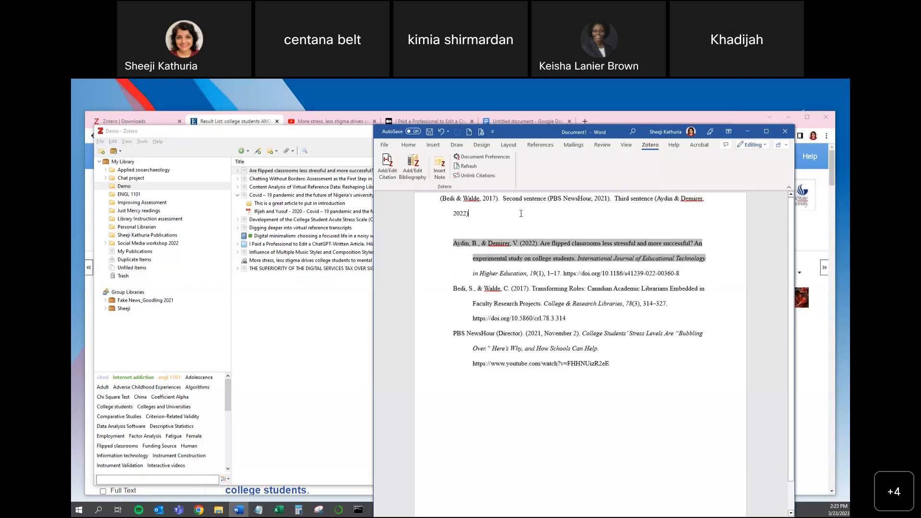
type(".")
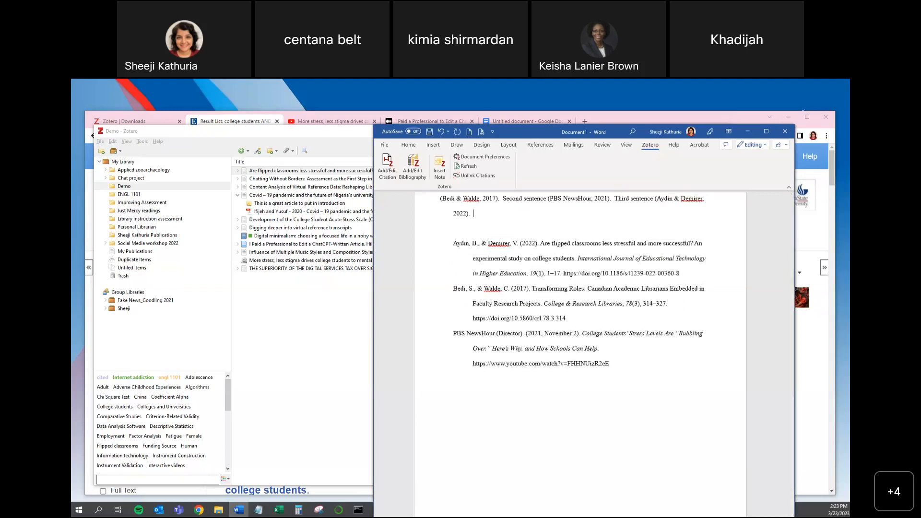
left_click(387, 173)
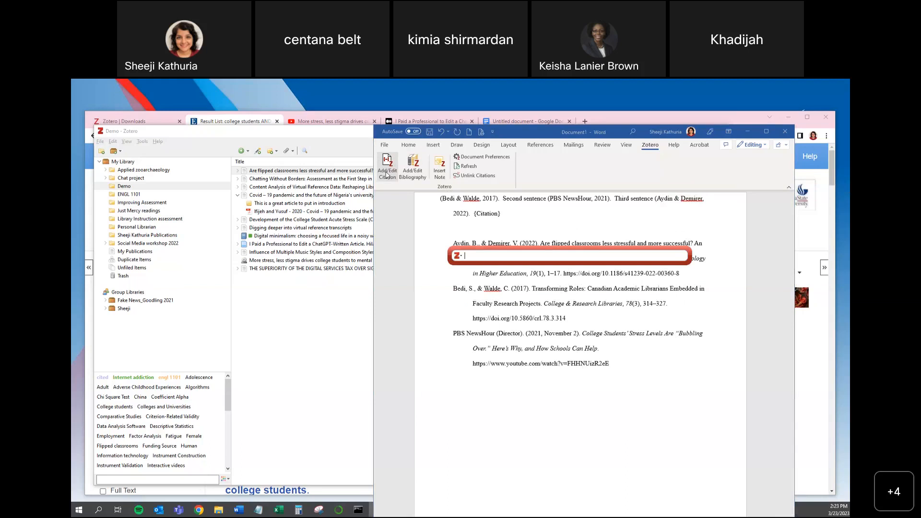
type("influence")
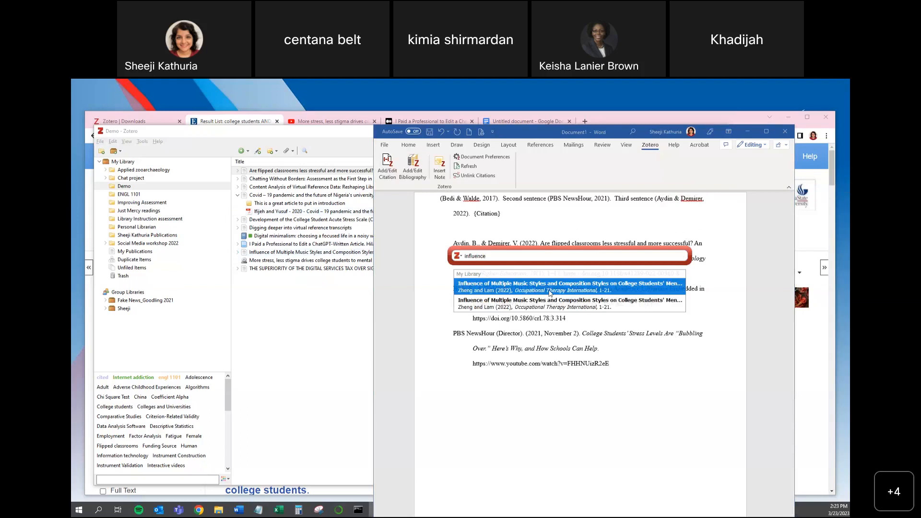
left_click(550, 293)
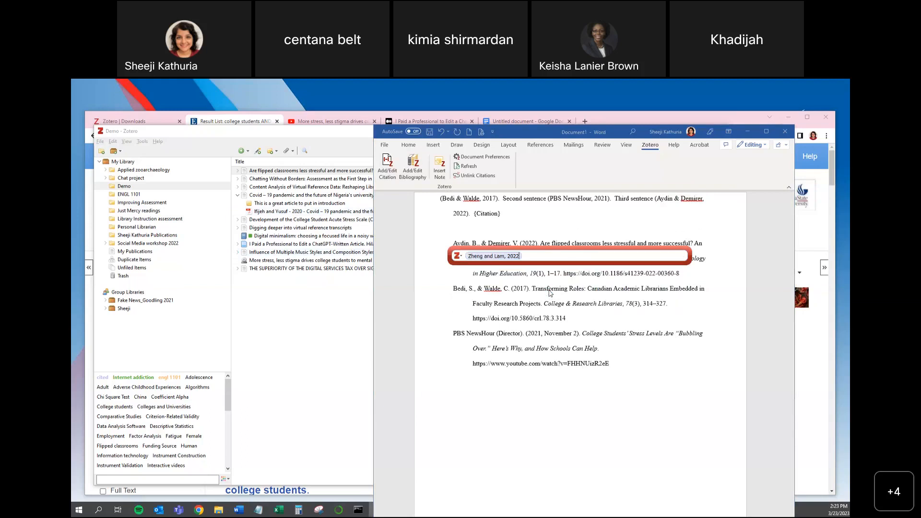
left_click(503, 256)
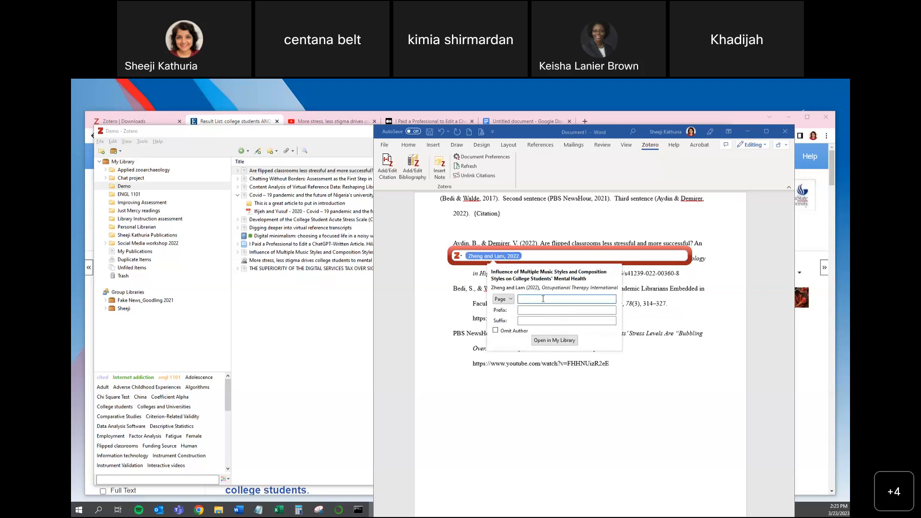
type("23")
key("Return")
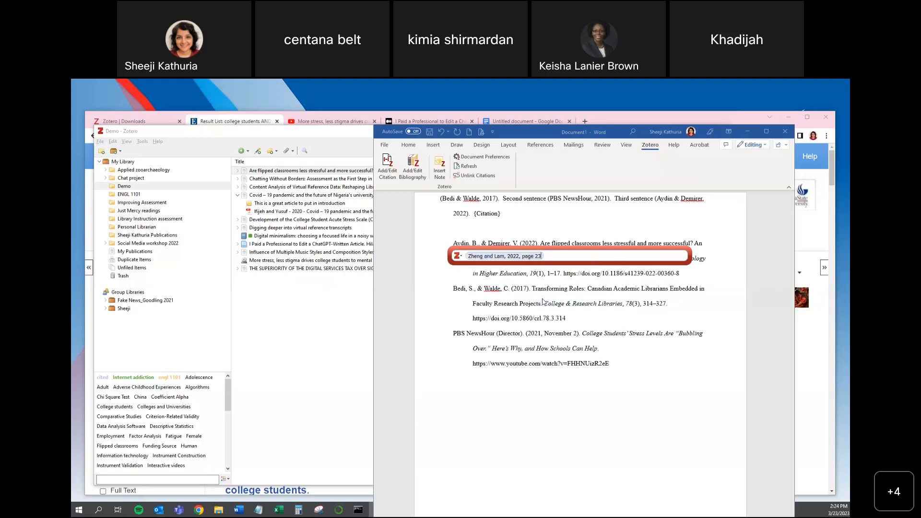
key("Return")
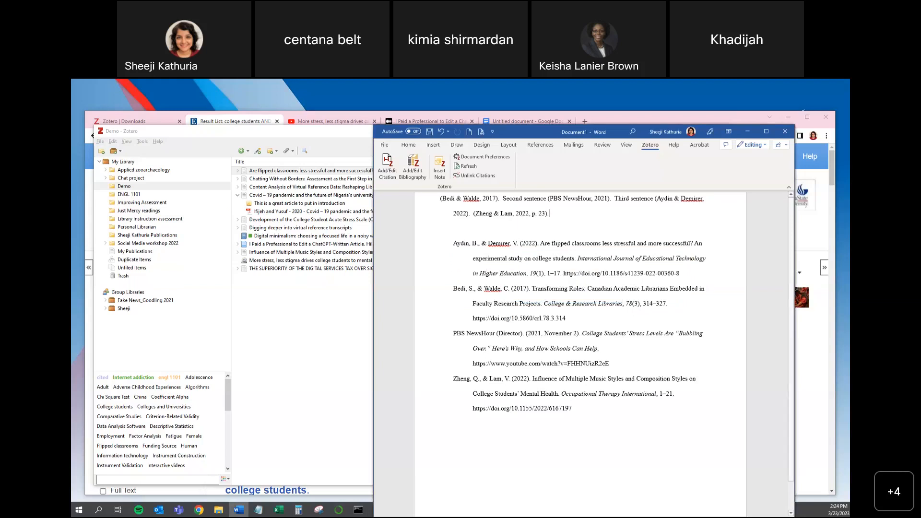
- Cite the 2019 "Chatting Without Borders" article after the page 23 citation with the author omitted, searching for "chatting"
left_click(387, 158)
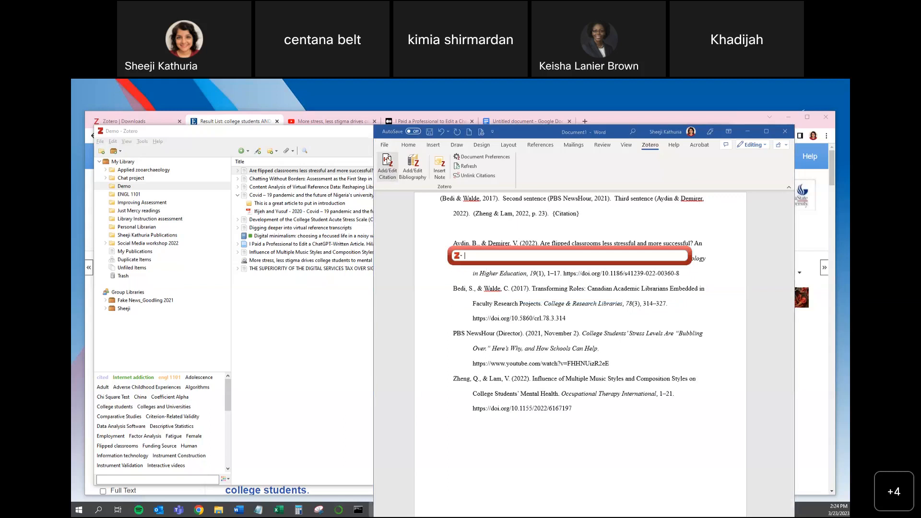
type("chatting")
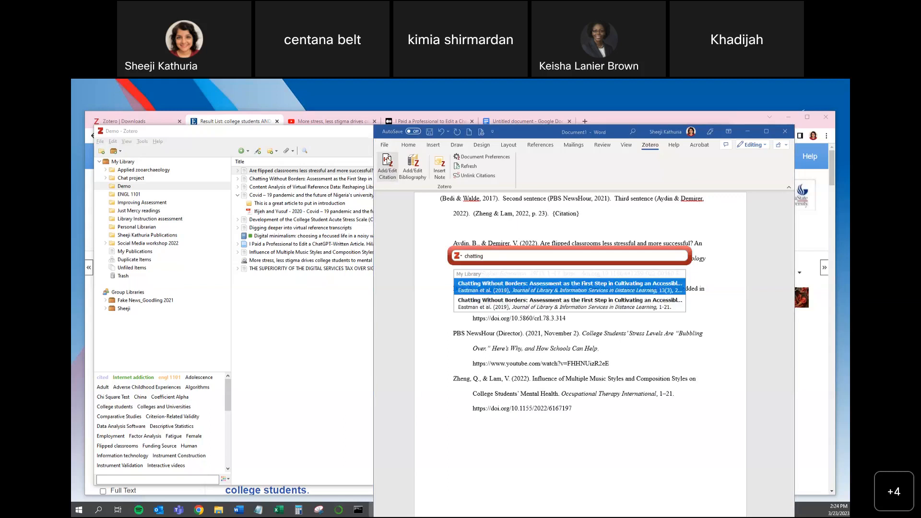
left_click(508, 288)
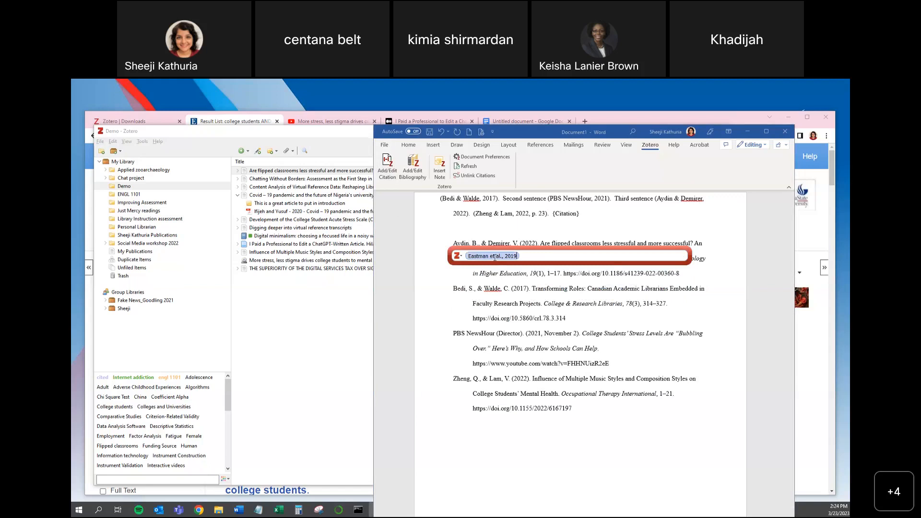
left_click(494, 258)
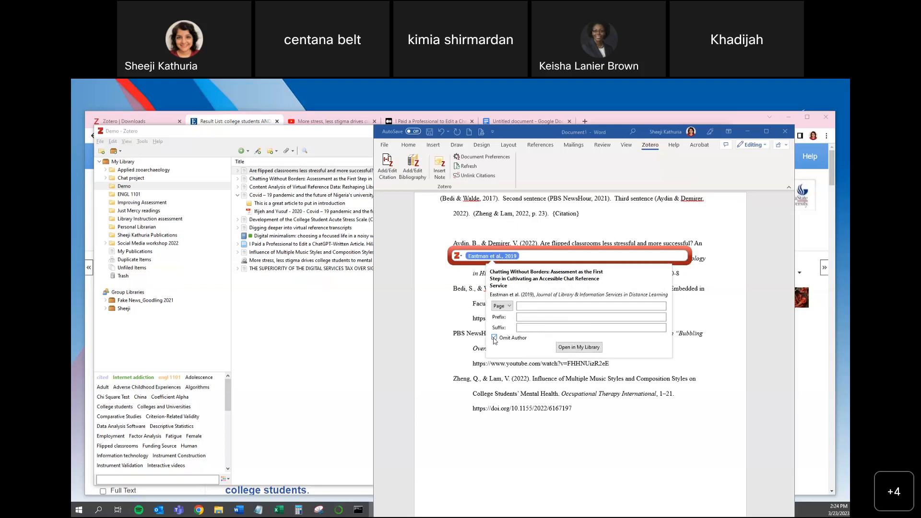
key("Escape")
key("Return")
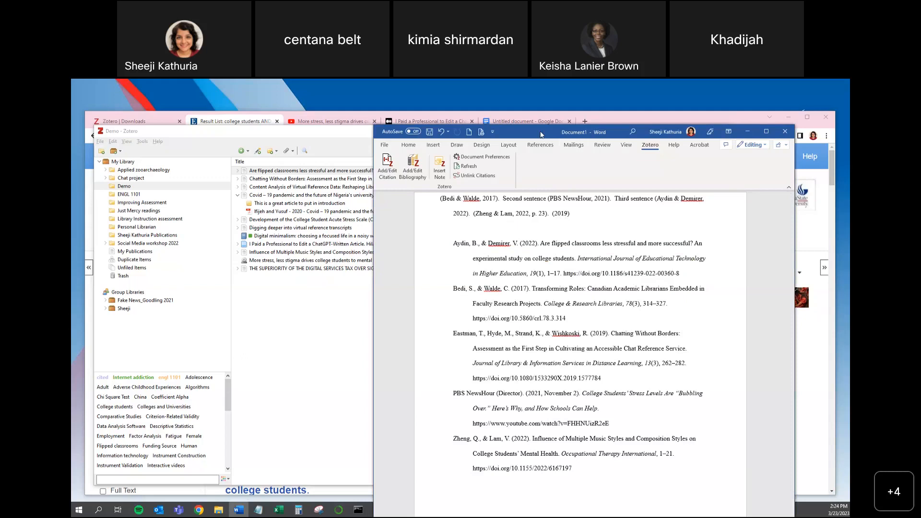
- Move the Word window aside to uncover the Zotero item list and switch to Zotero
left_click_drag(541, 135, 611, 122)
left_click_drag(409, 513, 453, 513)
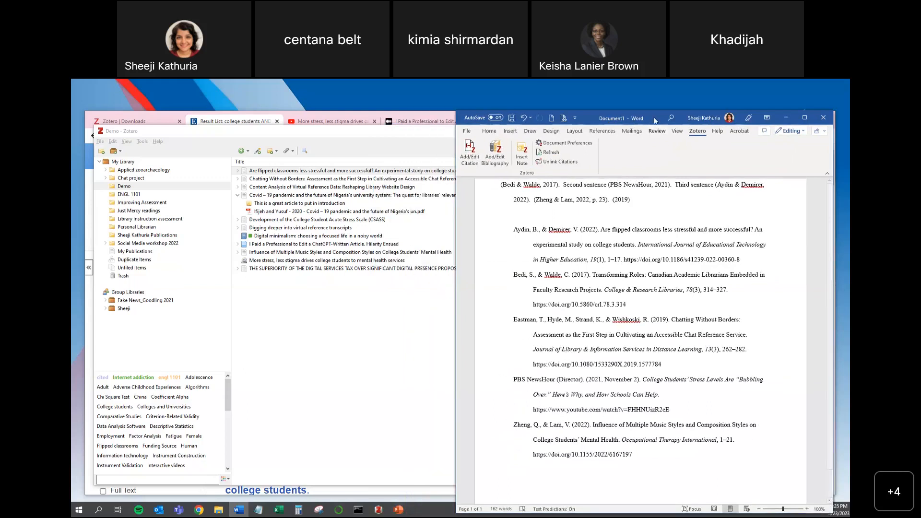
left_click_drag(655, 120, 653, 129)
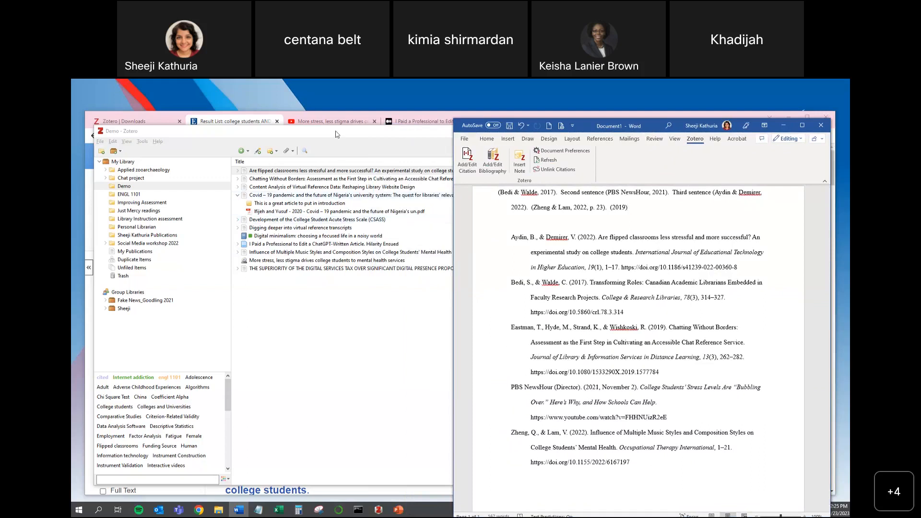
left_click_drag(338, 135, 334, 134)
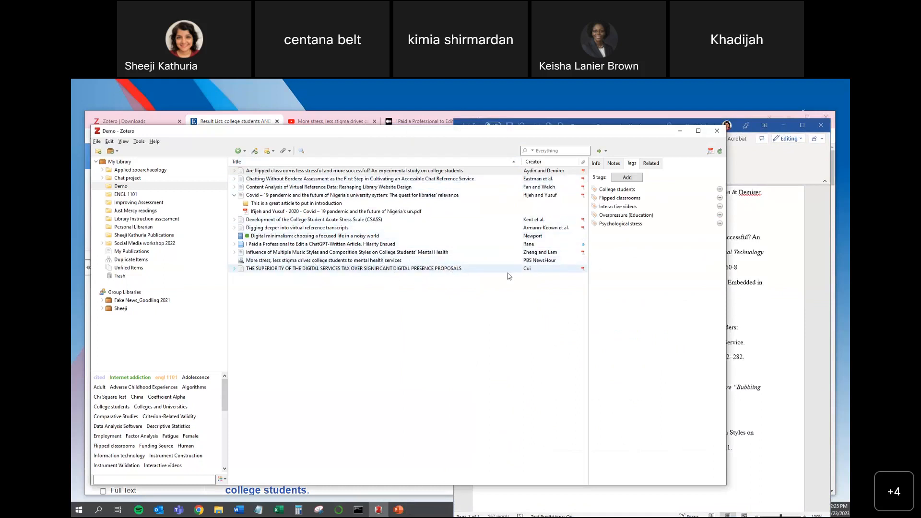
- Examine the editable title, director, abstract and format fields of the "More stress, less stigma" video record
left_click(532, 261)
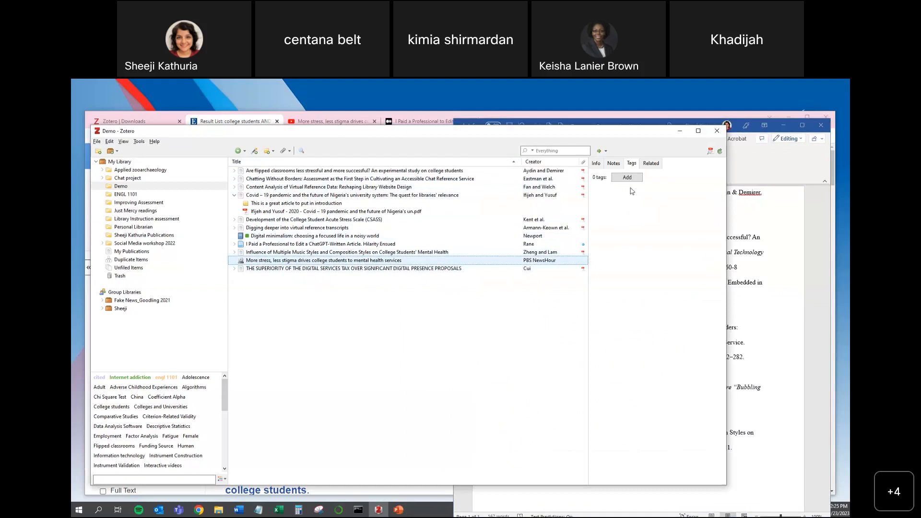
left_click(596, 164)
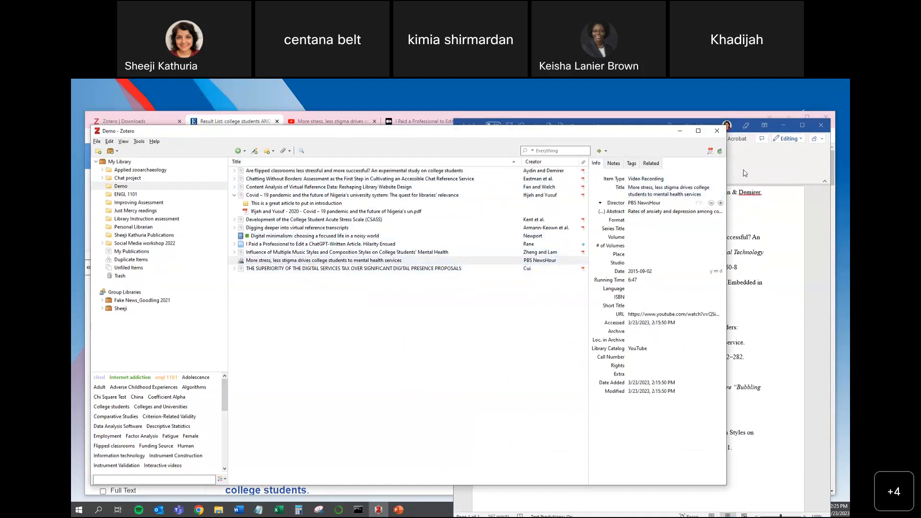
left_click(662, 191)
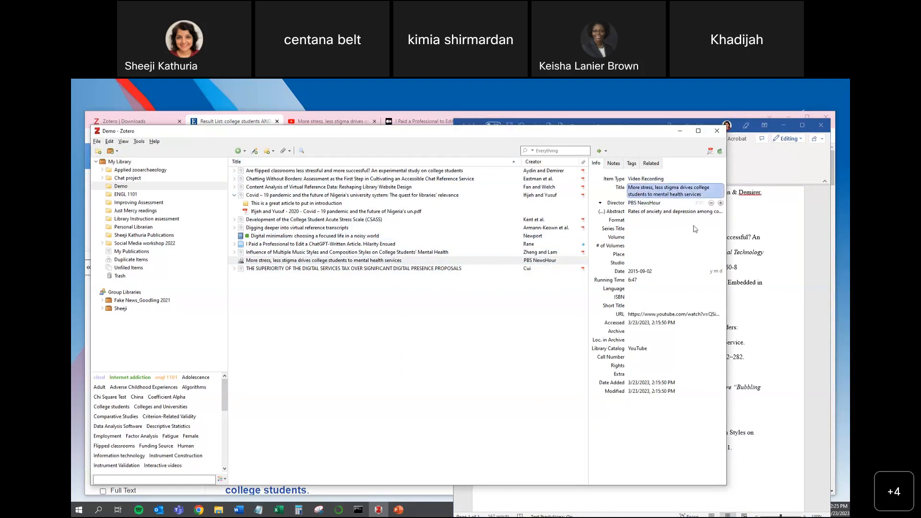
left_click(652, 205)
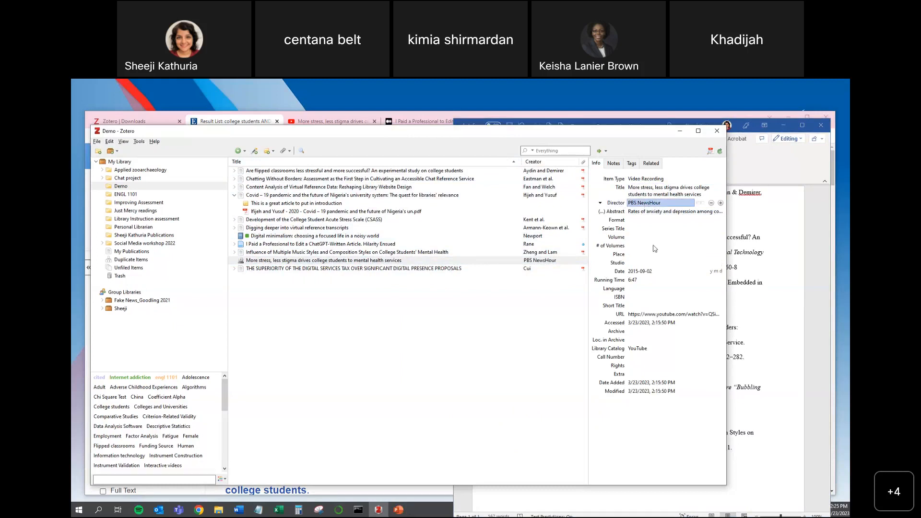
left_click(648, 221)
left_click(568, 236)
left_click(347, 245)
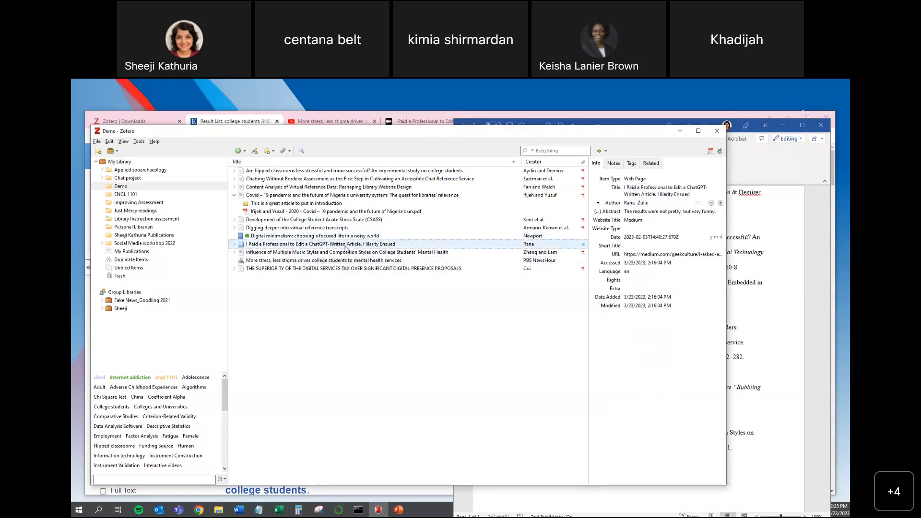
left_click(359, 259)
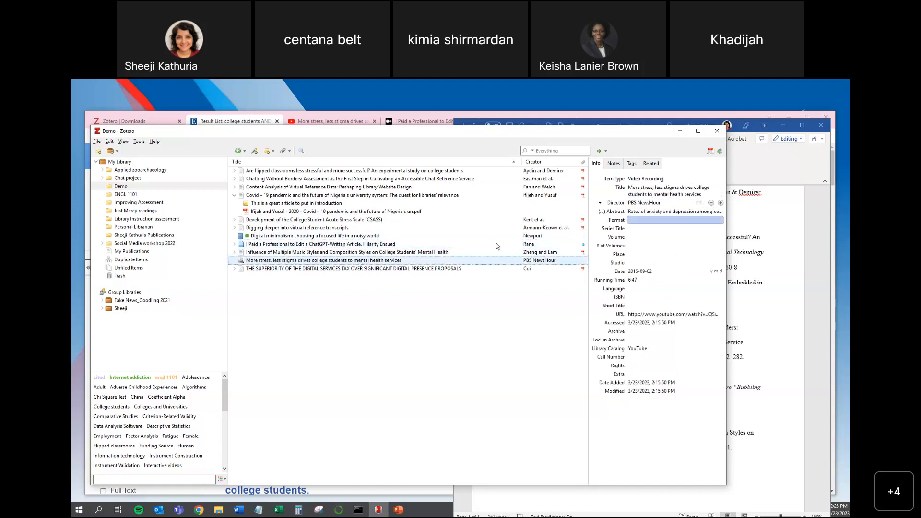
left_click(646, 211)
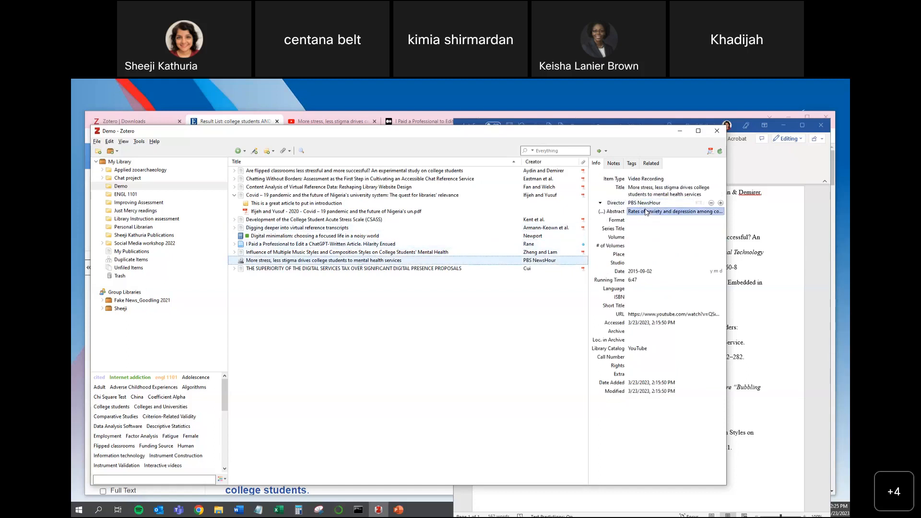
key("Escape")
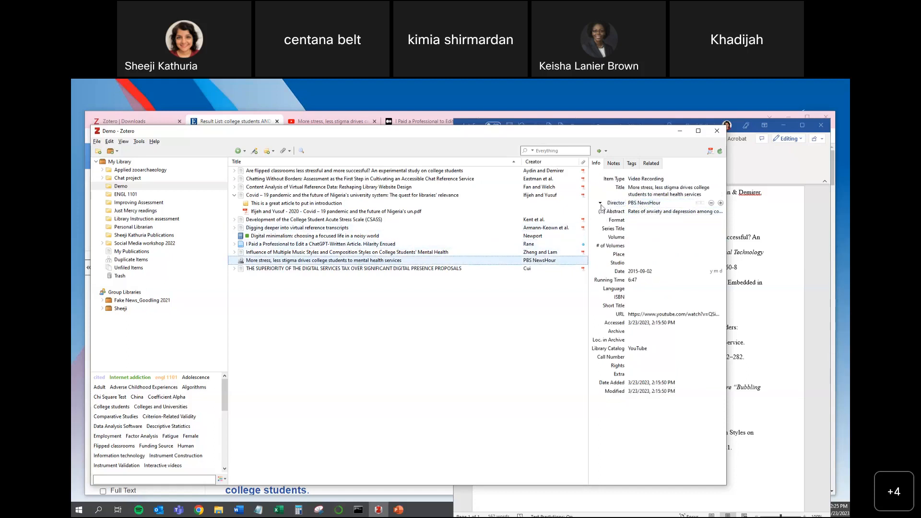
- Review the creator roles of the "More stress, less stigma" video and replace its director with a person's name
left_click(600, 204)
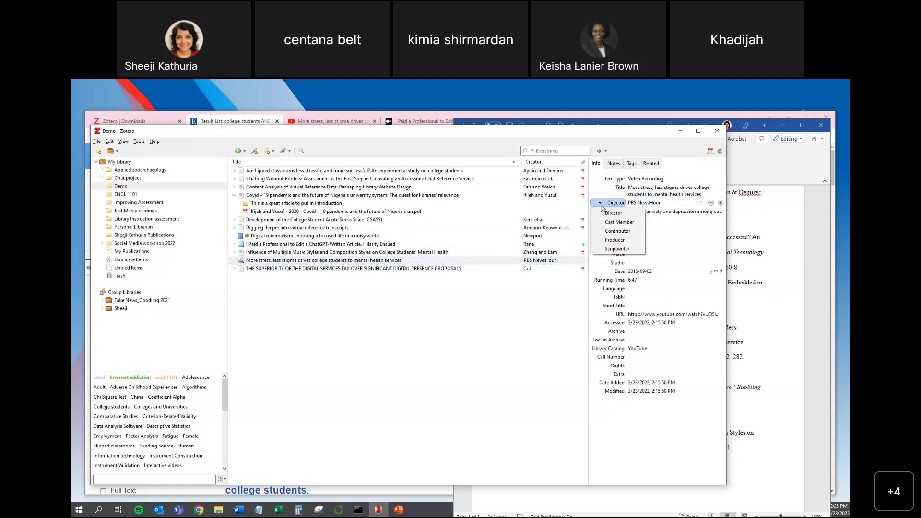
left_click(665, 203)
type("Smith, Jane")
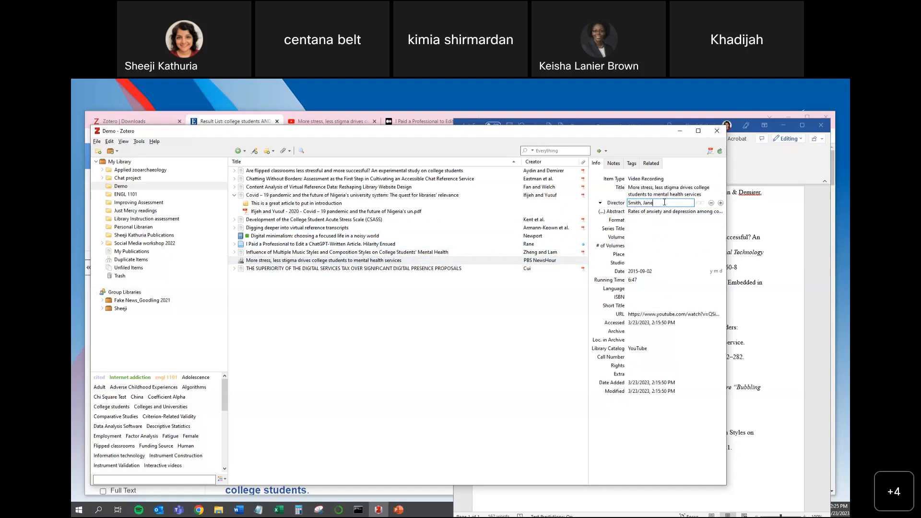
key("Return")
- Refresh the citations in the Word document and compare the PBS NewsHour bibliography entry with the edited video record in Zotero
left_click(781, 225)
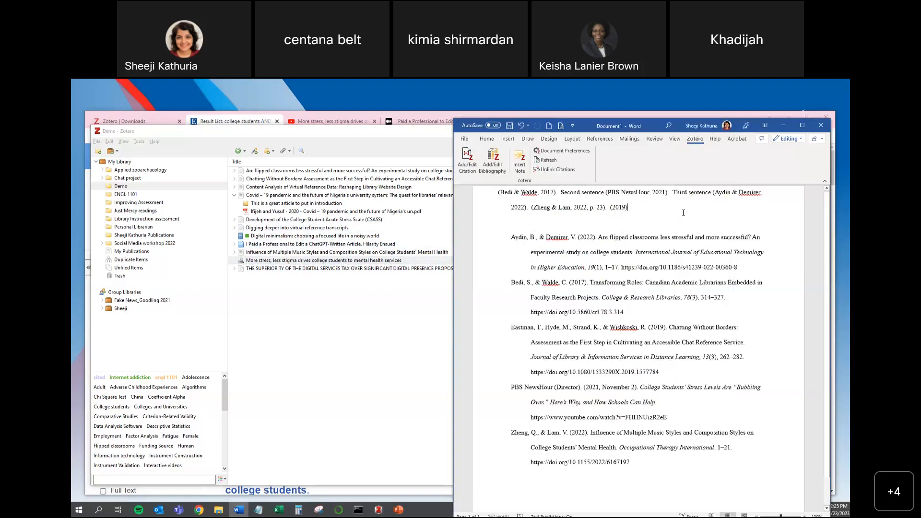
left_click(554, 162)
left_click(406, 379)
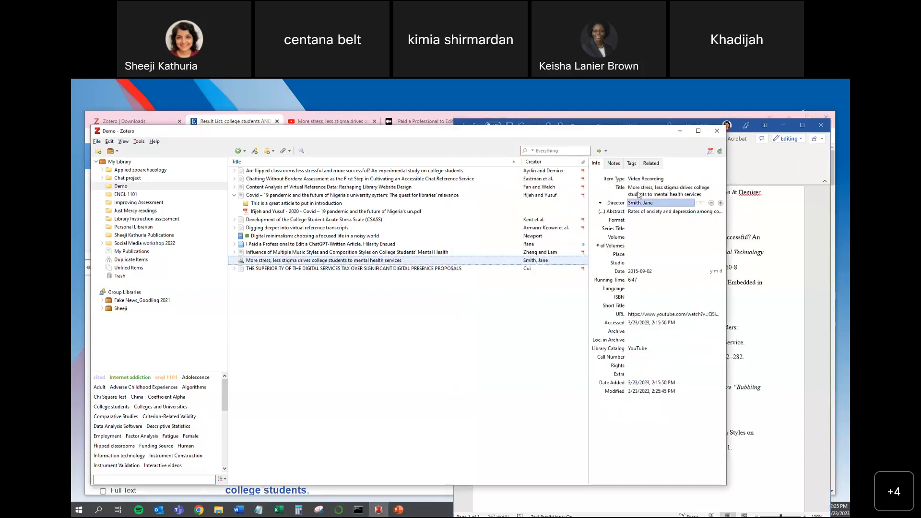
left_click(755, 401)
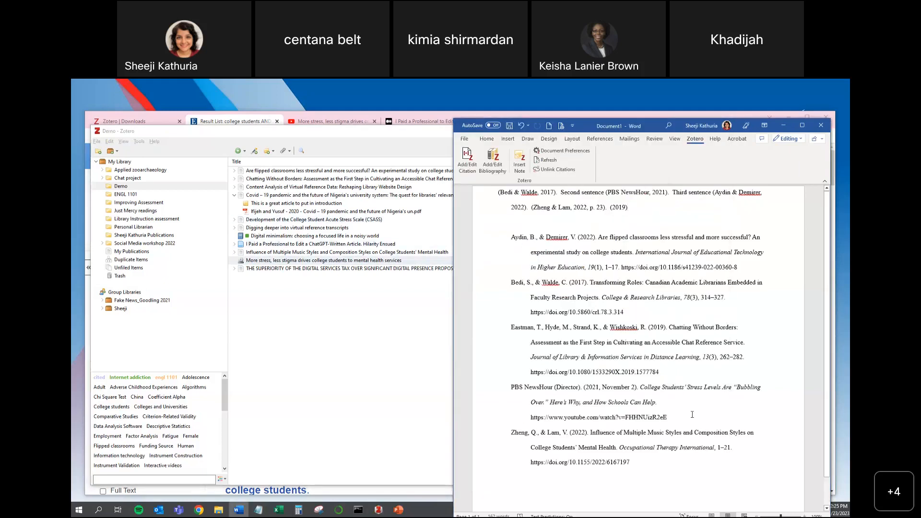
left_click(381, 359)
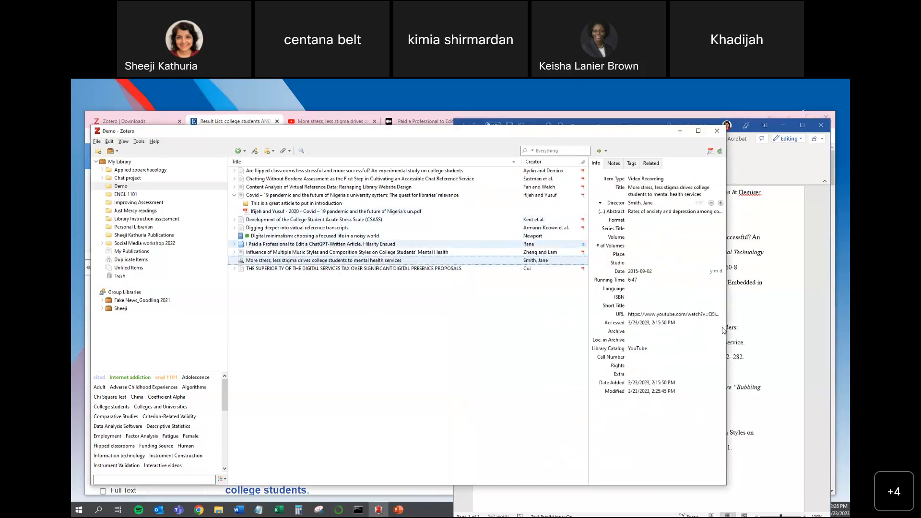
left_click(788, 345)
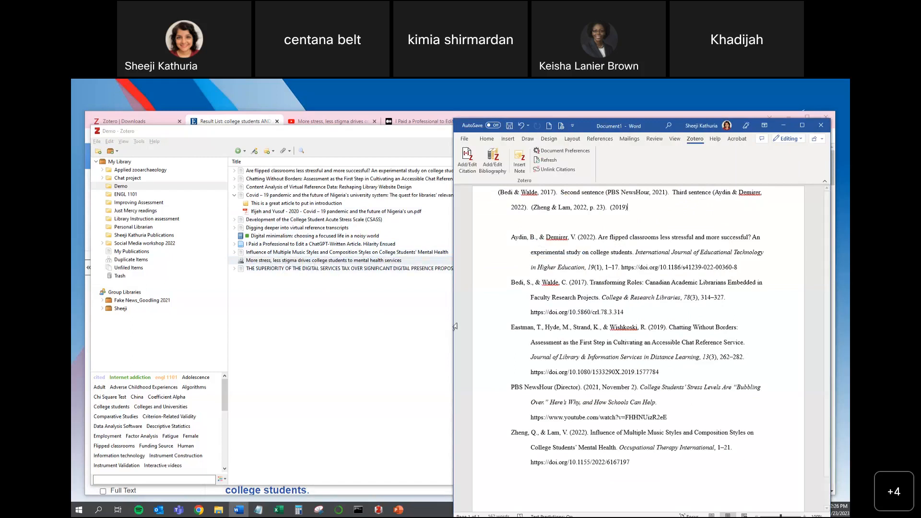
- Add a period after the 2019 citation and cite the "More stress, less stigma" video, searching for "more stress"
left_click(630, 192)
left_click(635, 209)
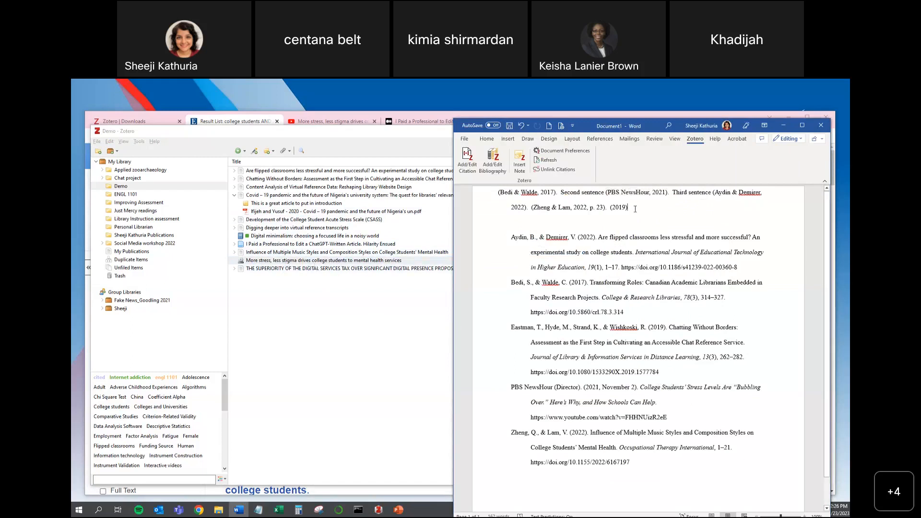
left_click(467, 161)
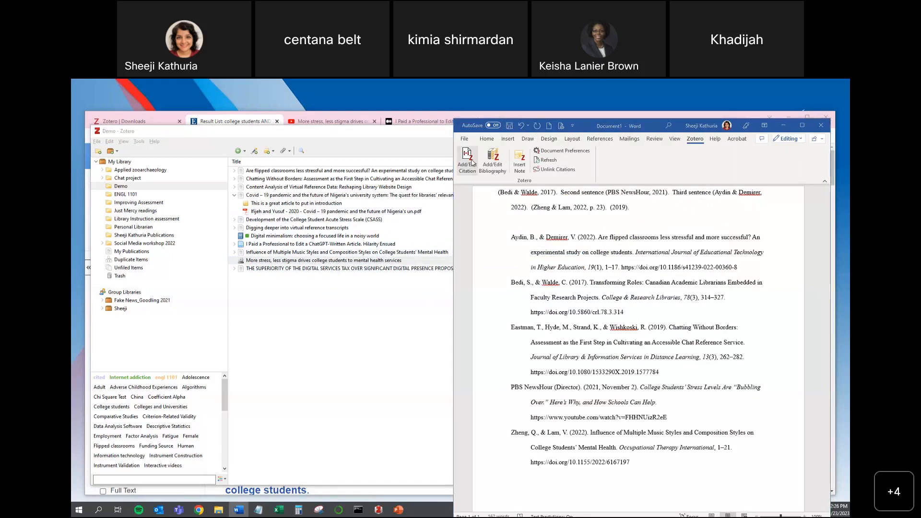
type("more stress")
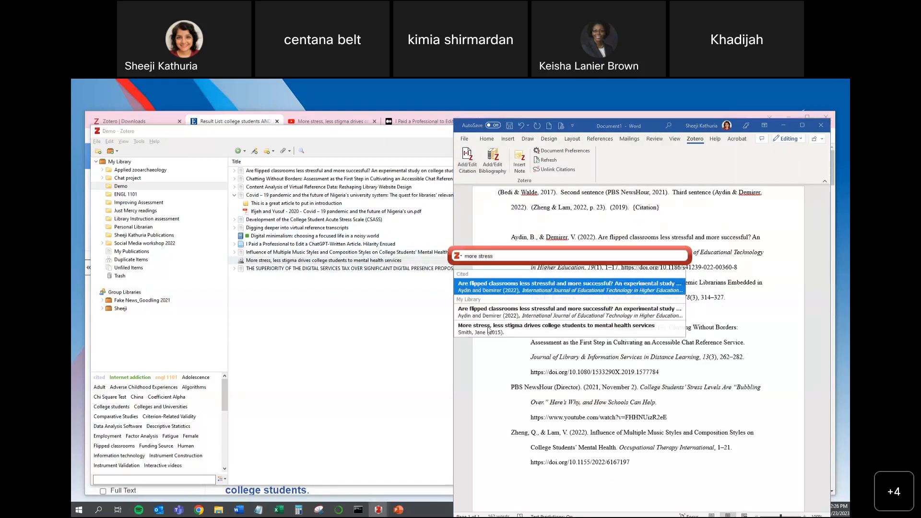
left_click(489, 329)
key("Return")
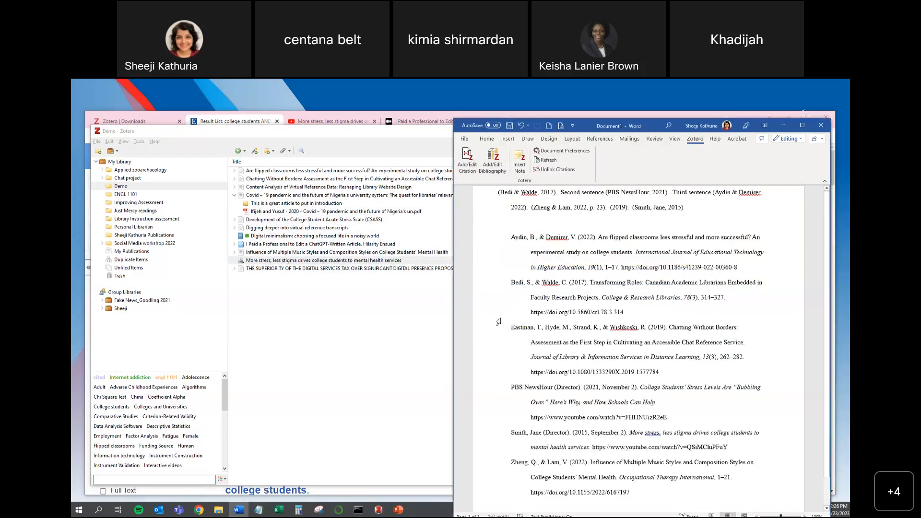
- Compare the "More stress, less stigma" entry in the Word bibliography with its Zotero record, and view the "Are flipped classrooms less stressful" record
scroll(546, 481, "down", 1)
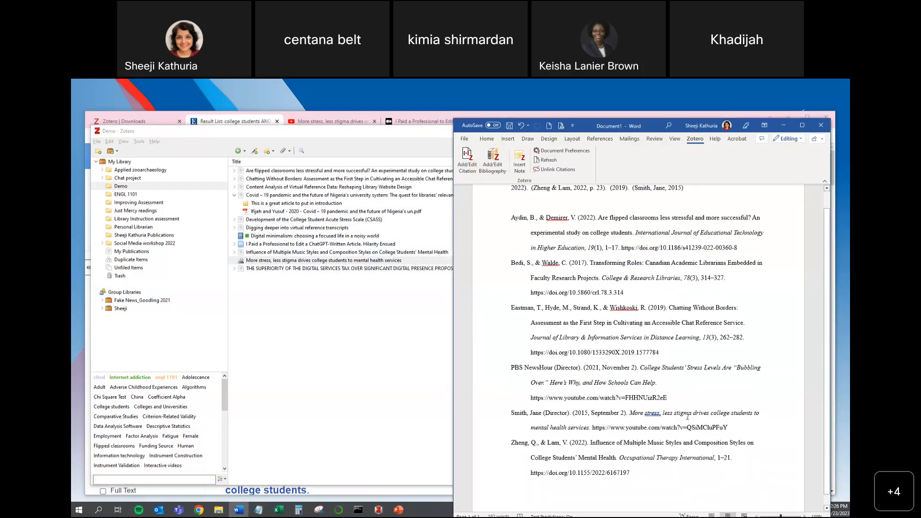
left_click_drag(542, 414, 509, 414)
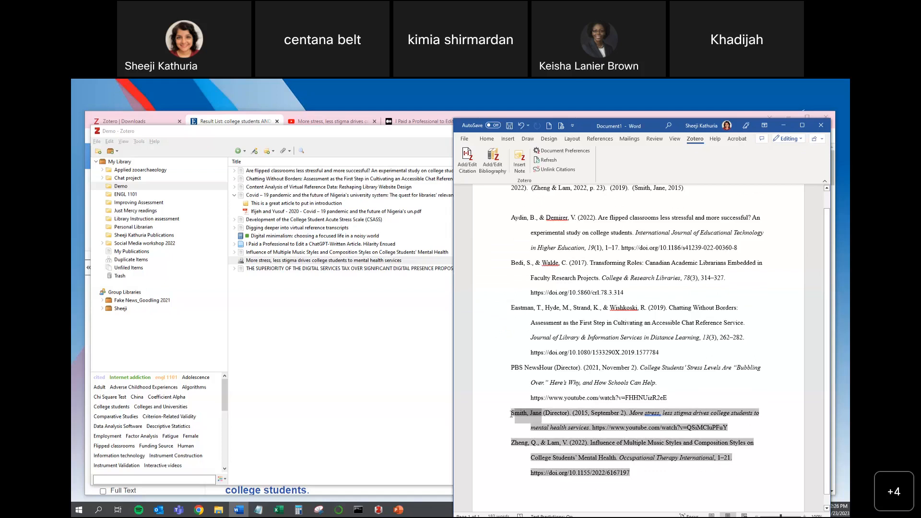
left_click(340, 366)
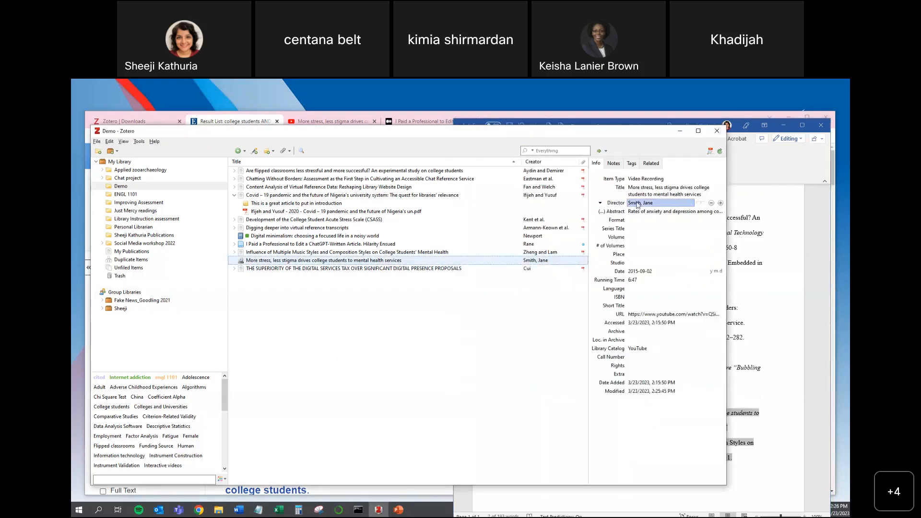
left_click(787, 274)
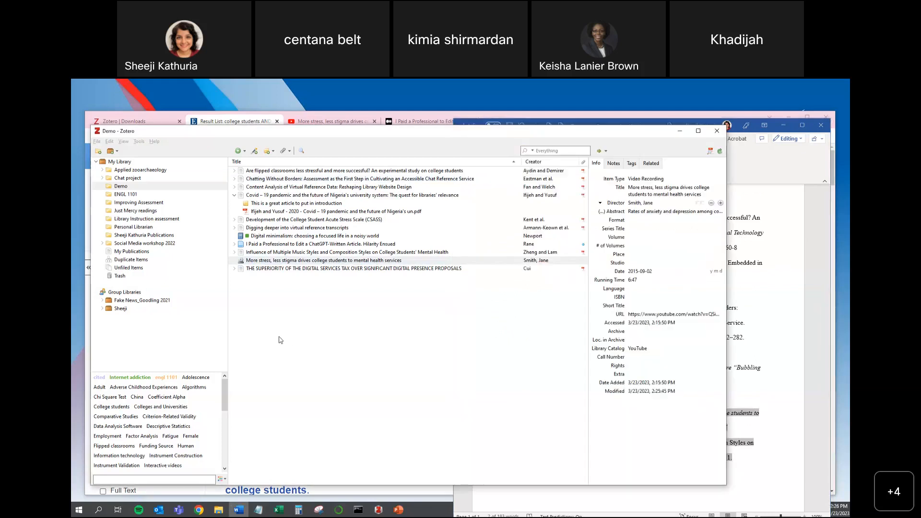
key("alt+Tab")
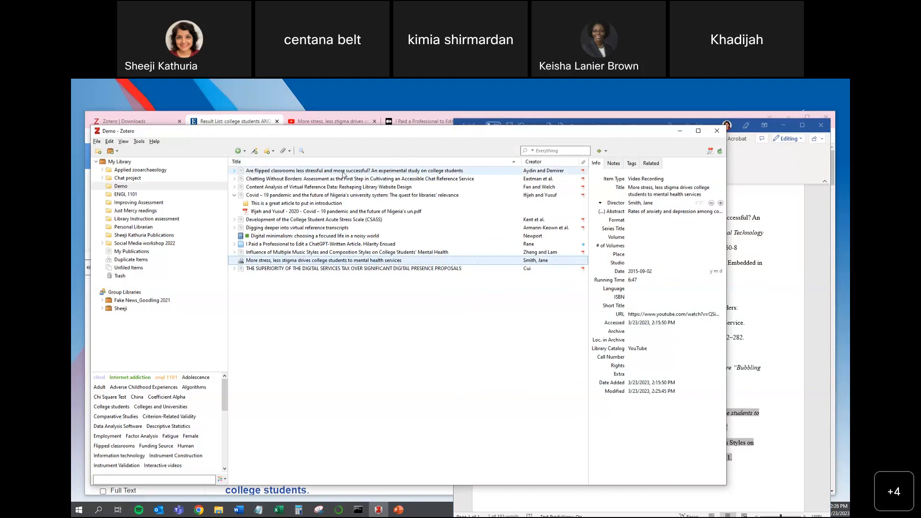
left_click(344, 171)
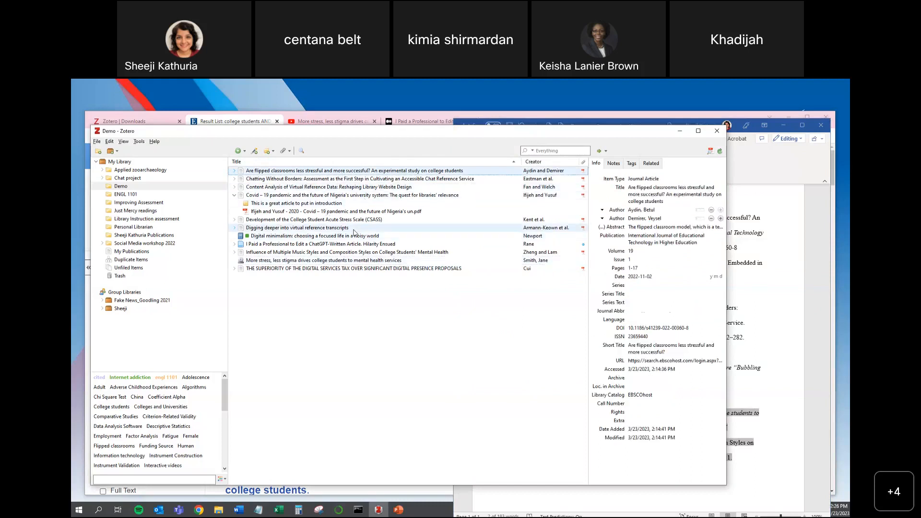
left_click(760, 301)
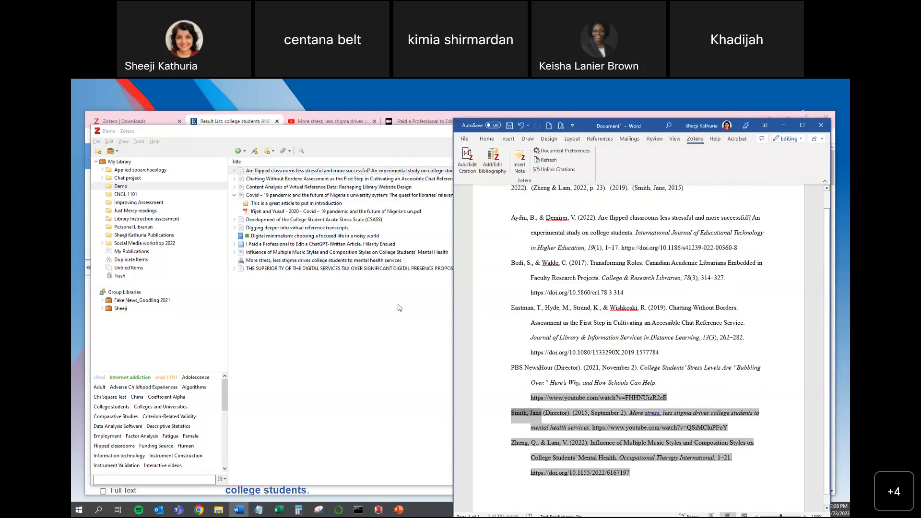
- Convert the title of the digital services tax journal article record to sentence case in Zotero
left_click(370, 269)
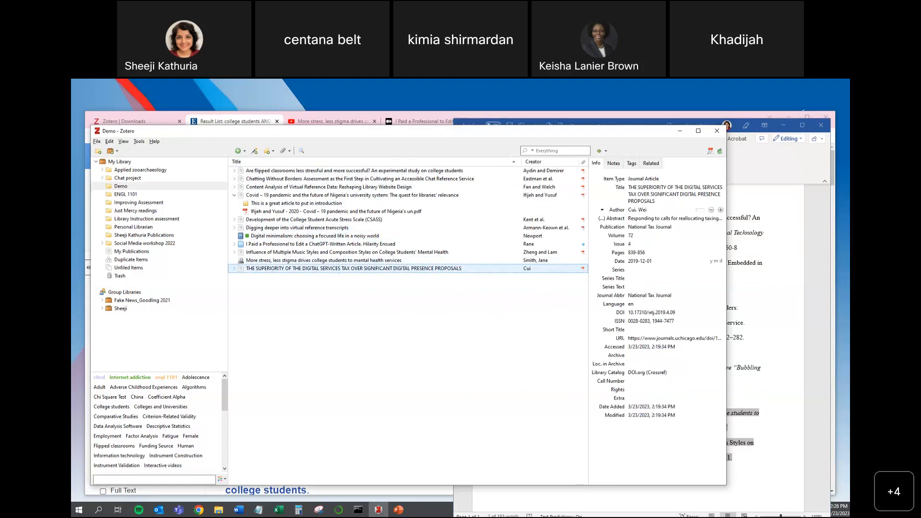
left_click(459, 302)
left_click(768, 377)
left_click(335, 392)
left_click(667, 193)
left_click(620, 187)
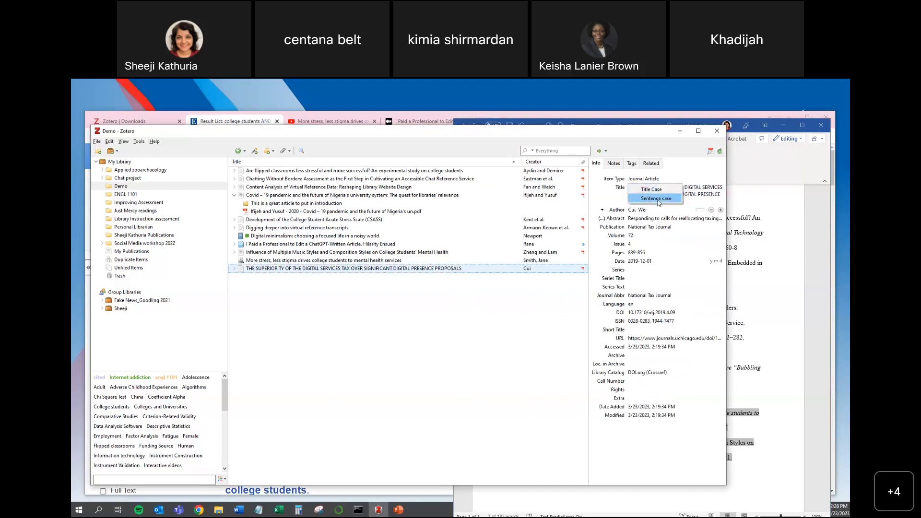
left_click(659, 198)
left_click(666, 194)
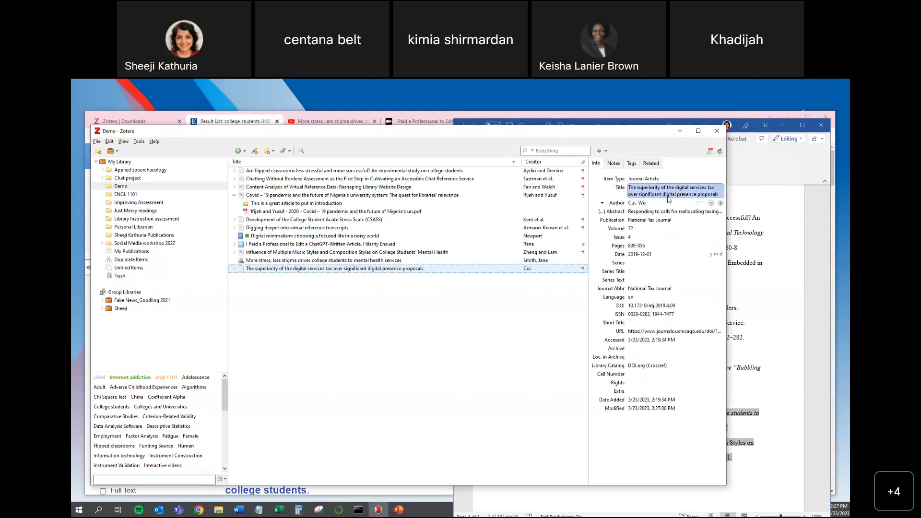
- Check the title capitalization of the "Chatting Without Borders" entry in the Word bibliography against the titles in Zotero
left_click(754, 279)
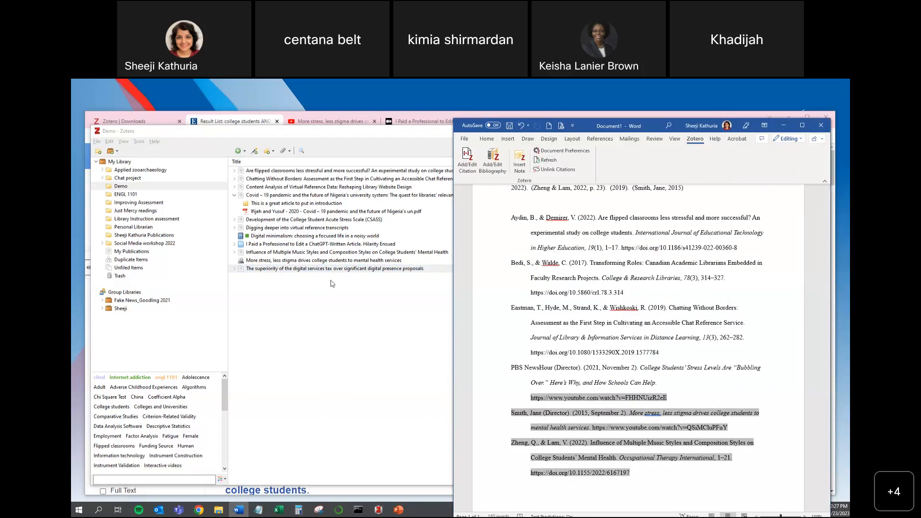
left_click_drag(670, 308, 747, 322)
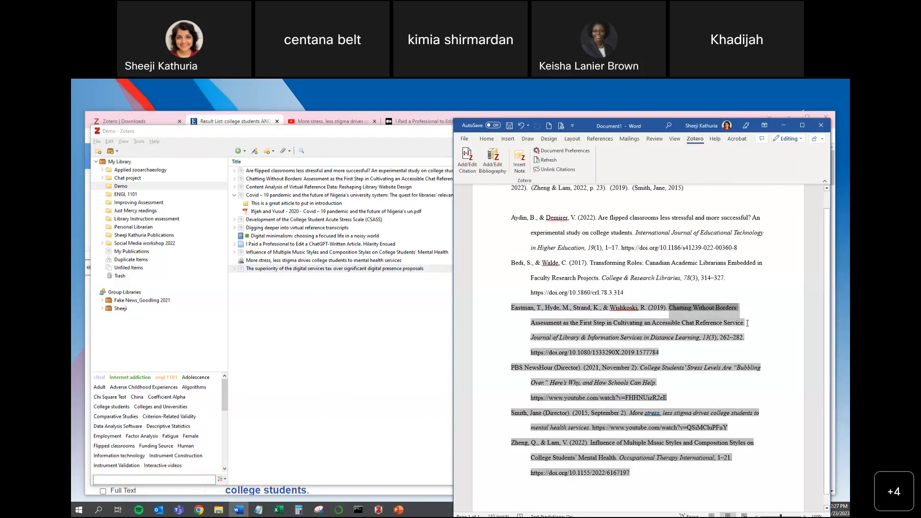
left_click(742, 359)
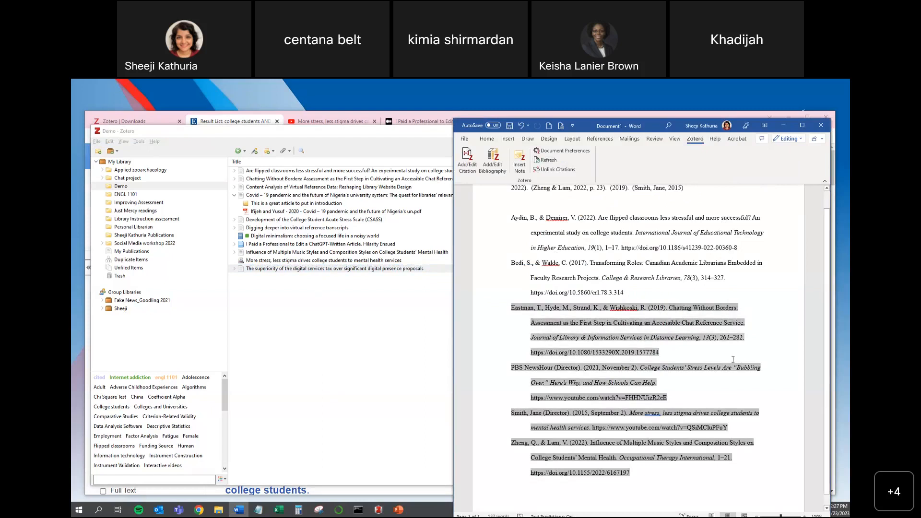
left_click(350, 334)
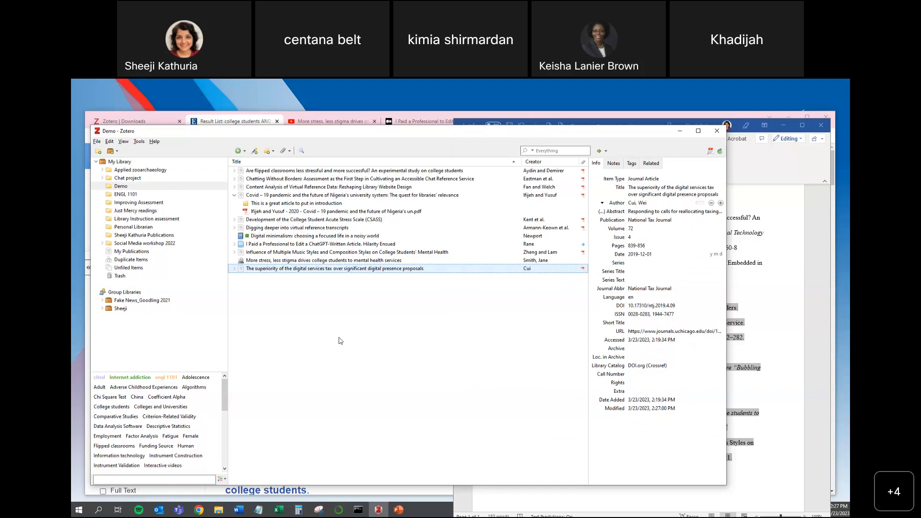
left_click(786, 494)
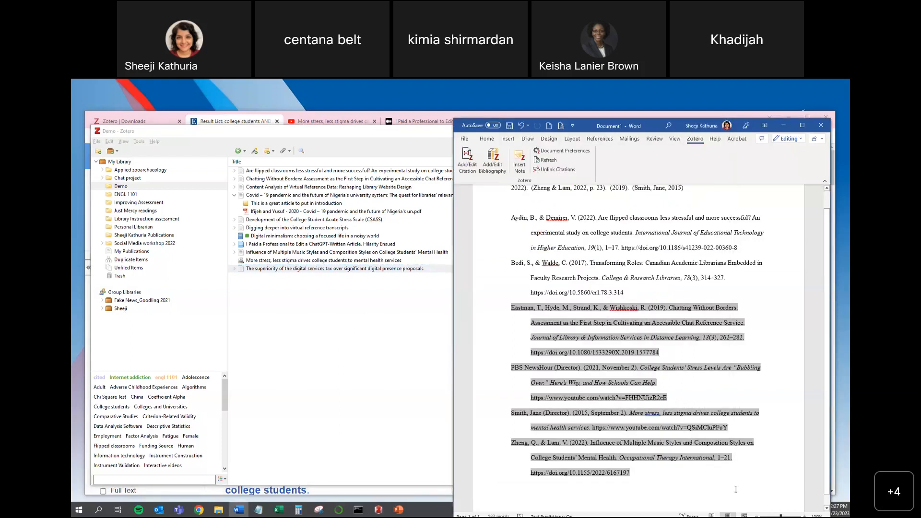
scroll(736, 490, "up", 1)
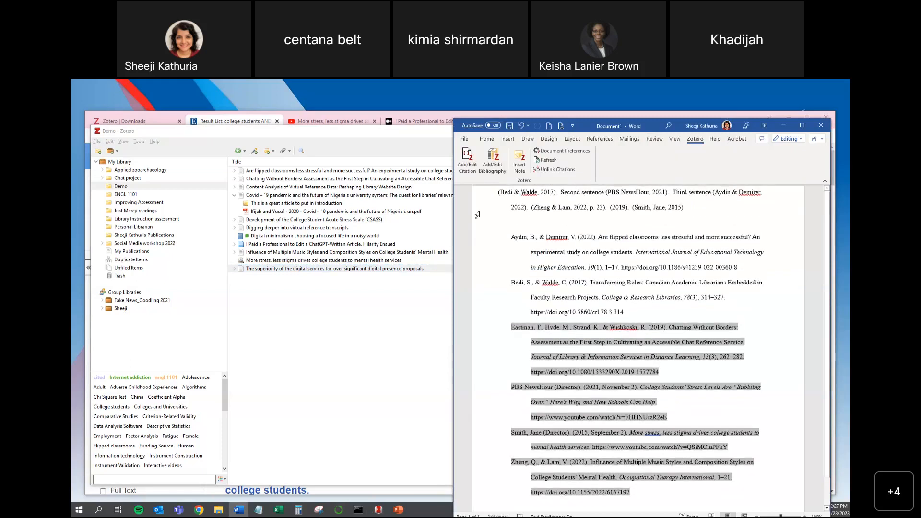
- Select all items in the Demo collection and copy an APA 7th edition bibliography of them to the clipboard
left_click(358, 180)
left_click(357, 180)
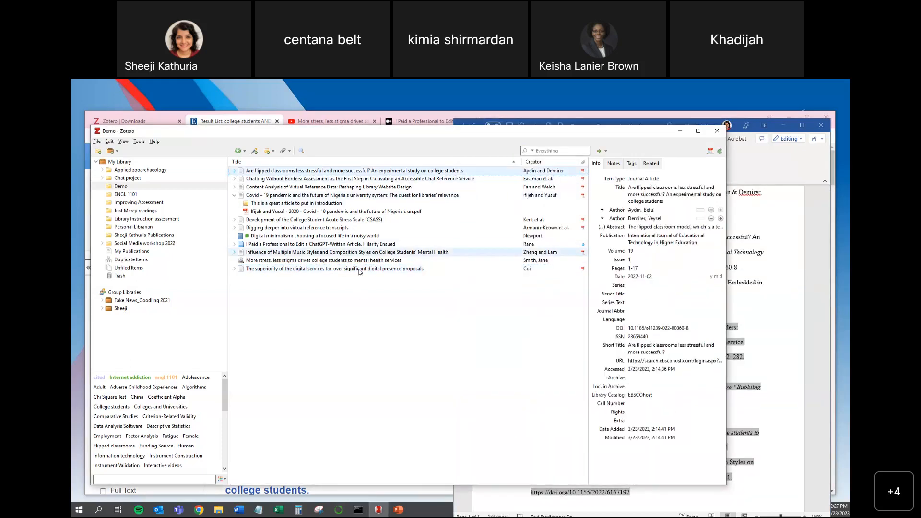
key("ctrl+a")
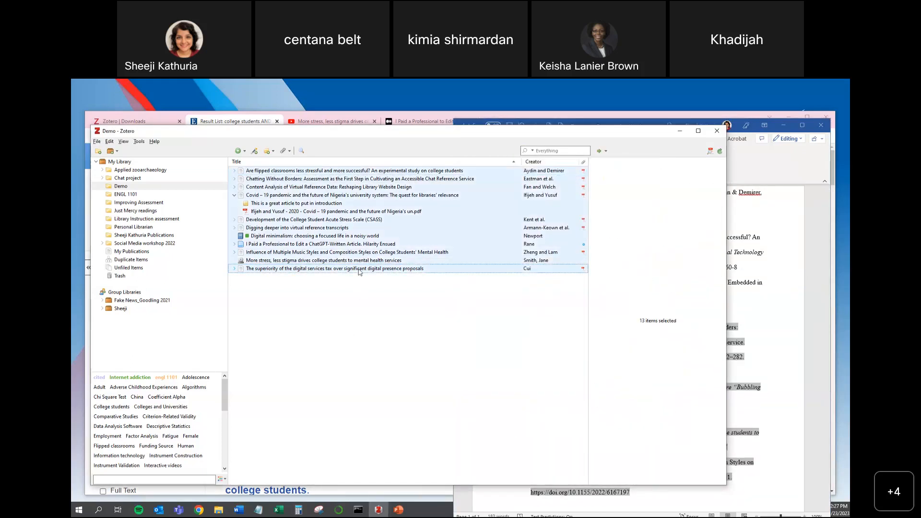
right_click(294, 211)
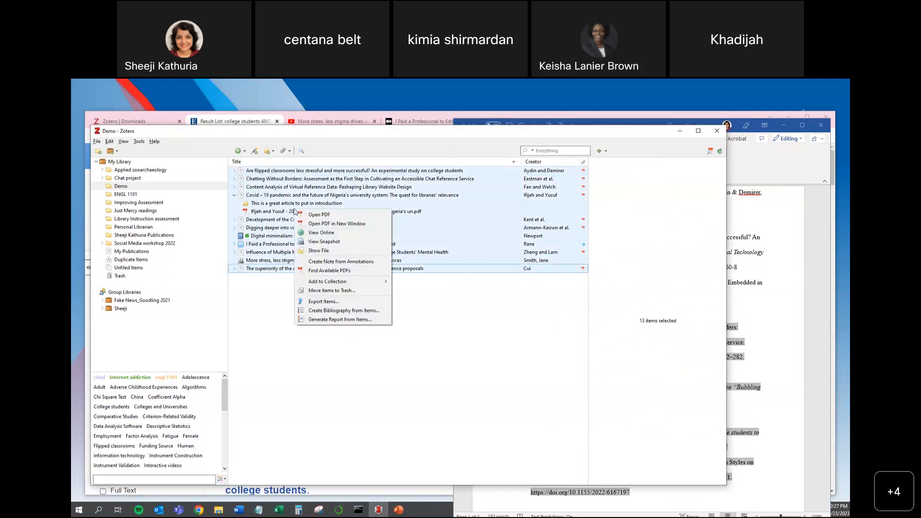
left_click(337, 312)
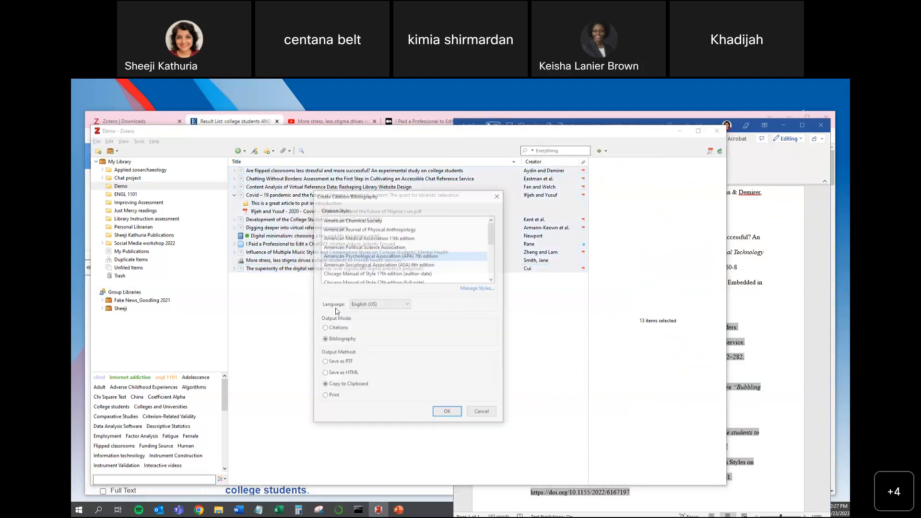
left_click(455, 415)
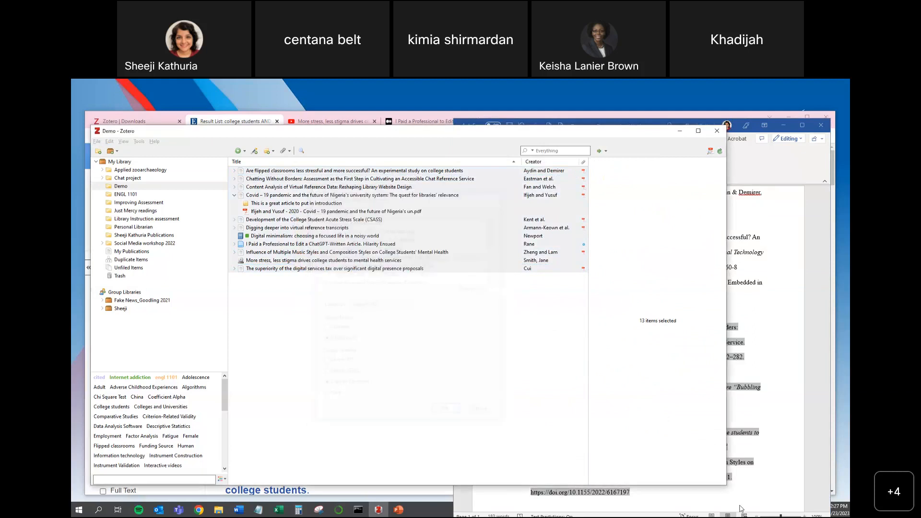
- Add blank lines below the linked bibliography in Word and paste the copied bibliography on the following page
left_click(679, 493)
key("Return")
key("Return")
key("Return")
key("Return")
key("Return")
key("Return")
key("Return")
key("Return")
key("Return")
key("Return")
key("Return")
key("Return")
key("Return")
key("Return")
key("Return")
key("Return")
key("Return")
key("Return")
key("Return")
key("Return")
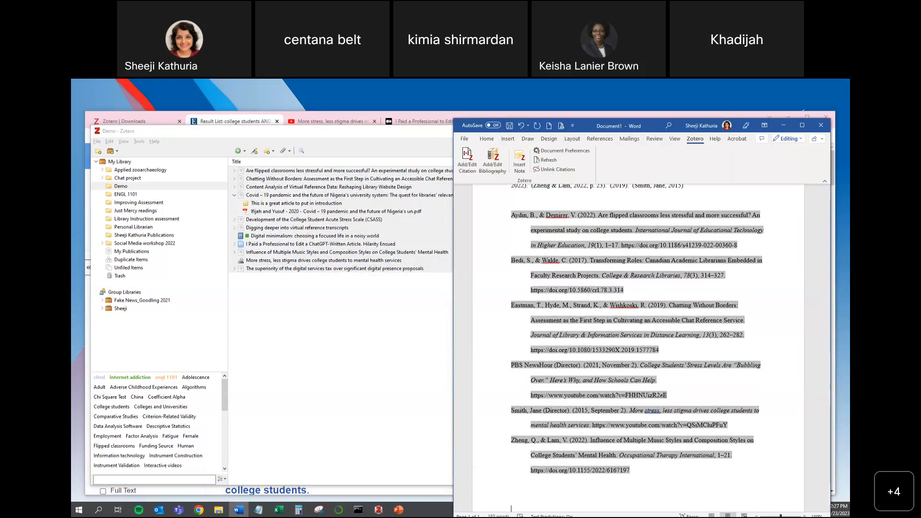
key("Return")
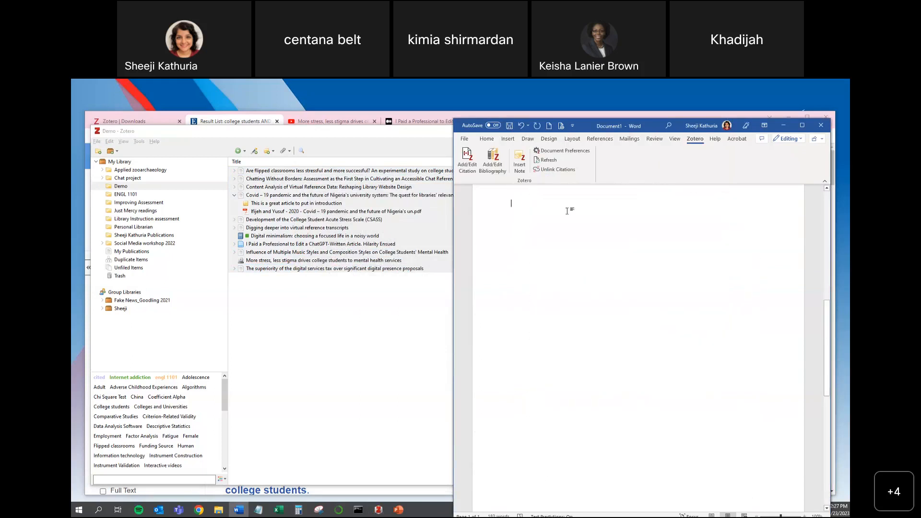
- Compare the pasted bibliography with the linked citations and bibliography in Word and the selected items in Zotero's Demo collection
scroll(722, 303, "up", 10)
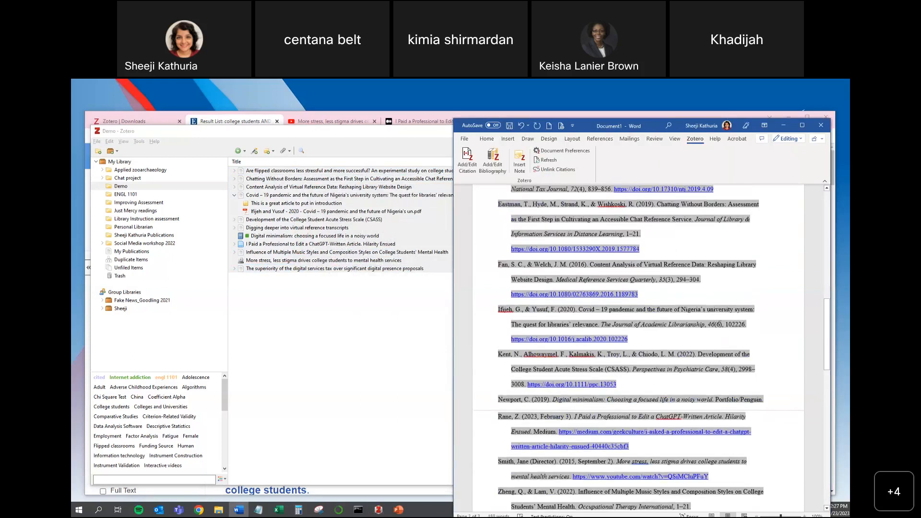
scroll(721, 295, "up", 1)
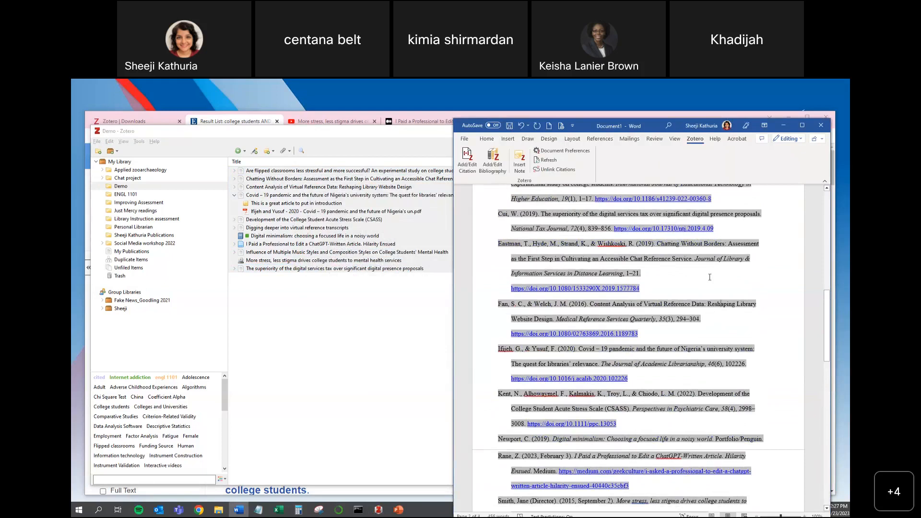
left_click(710, 277)
scroll(710, 277, "up", 4)
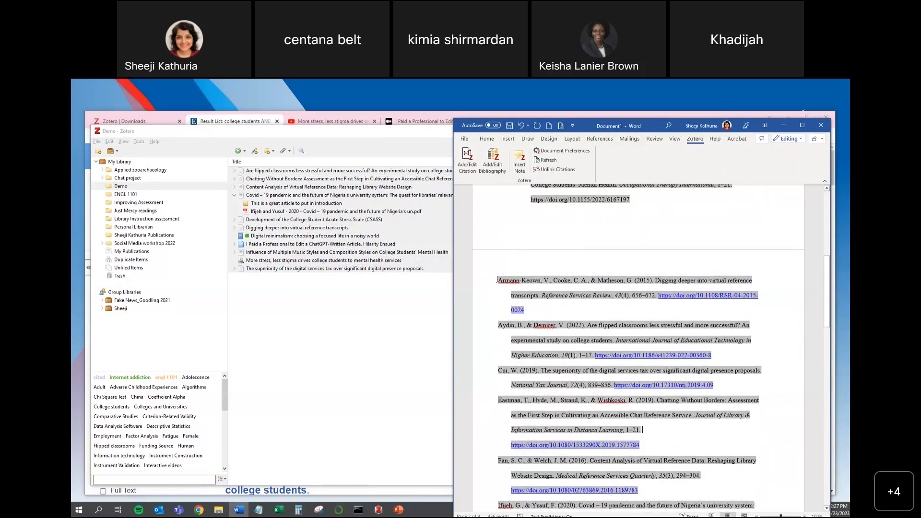
left_click(498, 280)
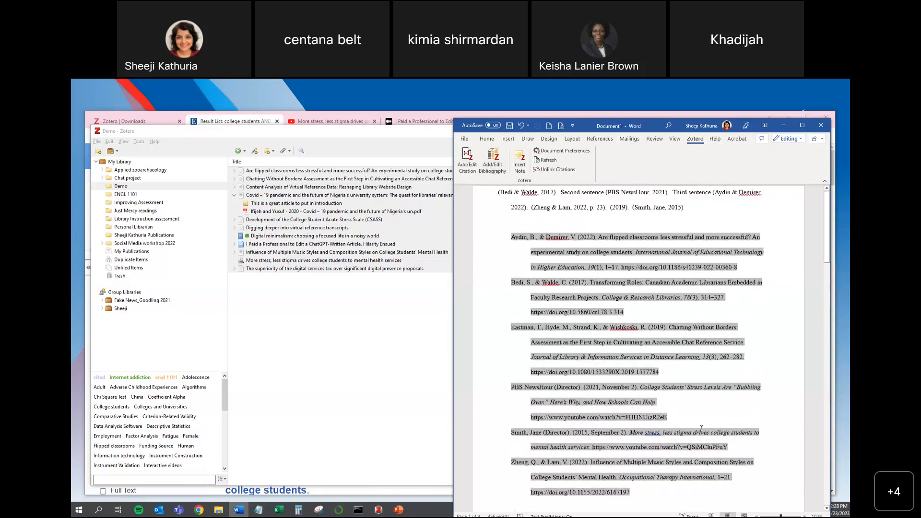
left_click(430, 355)
left_click(782, 377)
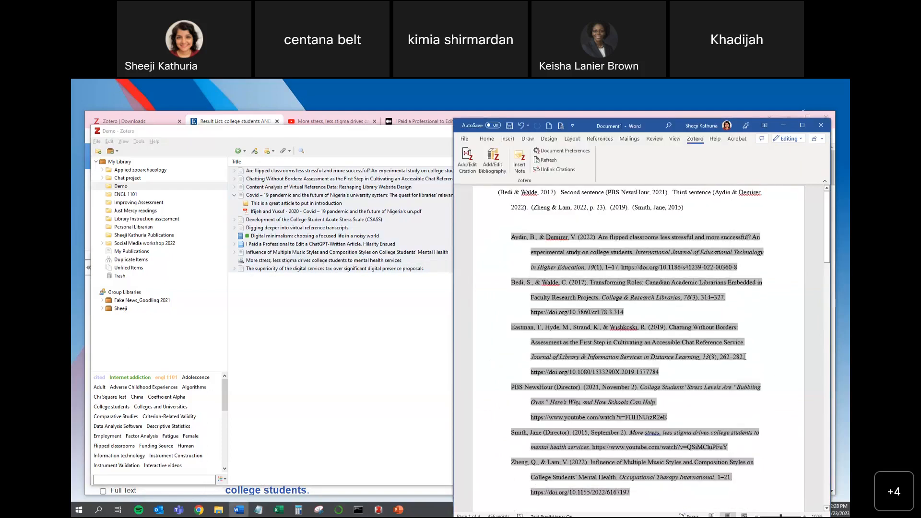
left_click(638, 197)
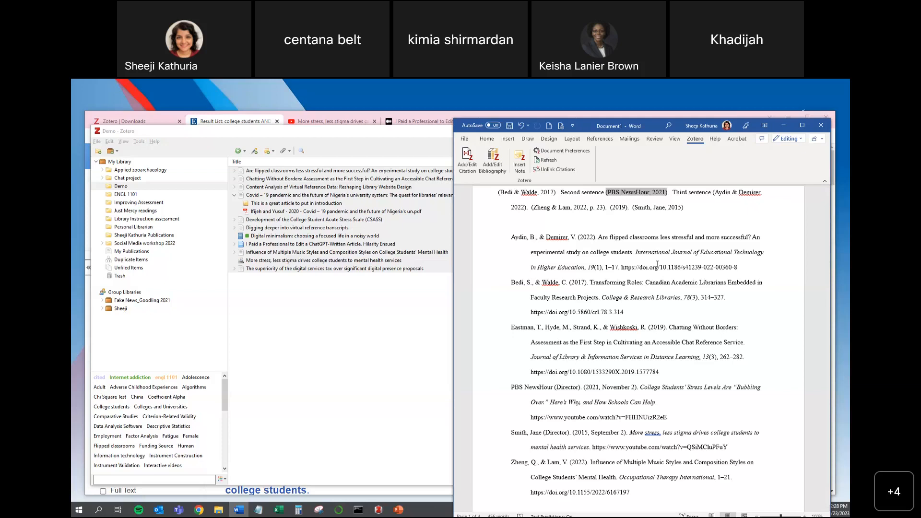
left_click(334, 344)
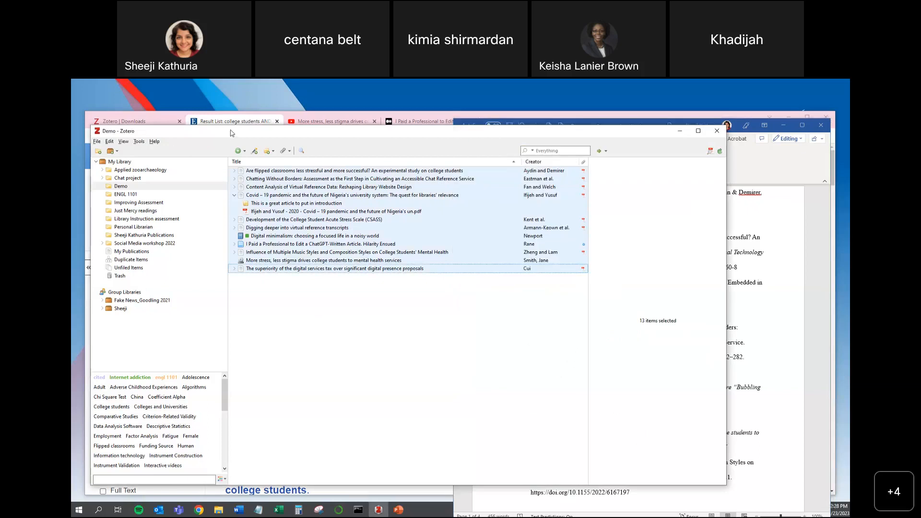
left_click_drag(230, 132, 260, 139)
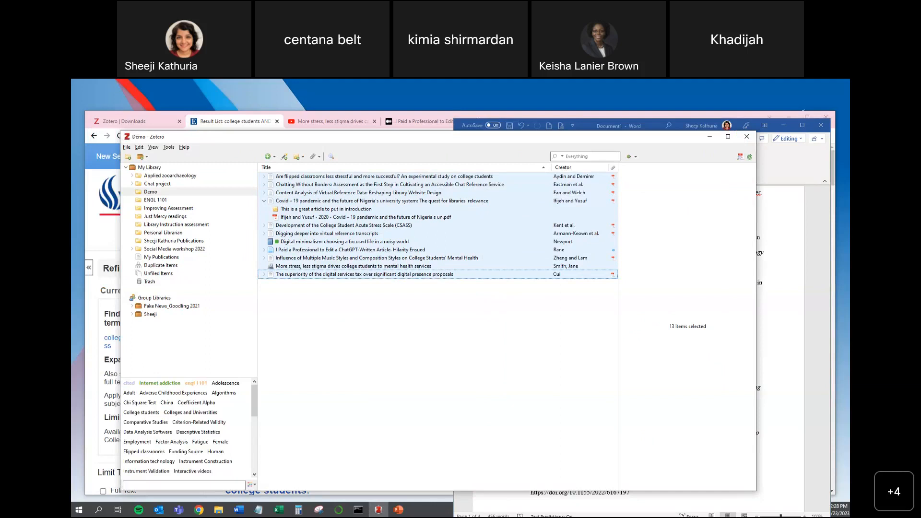
left_click_drag(626, 141, 635, 150)
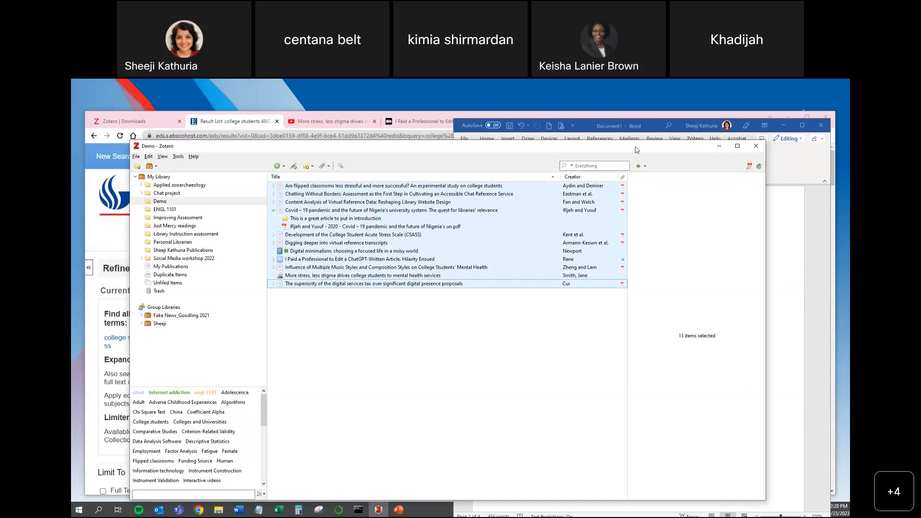
- Delete the pasted bibliography from the end of the Word document
left_click(776, 316)
scroll(713, 441, "down", 3)
scroll(713, 440, "down", 10)
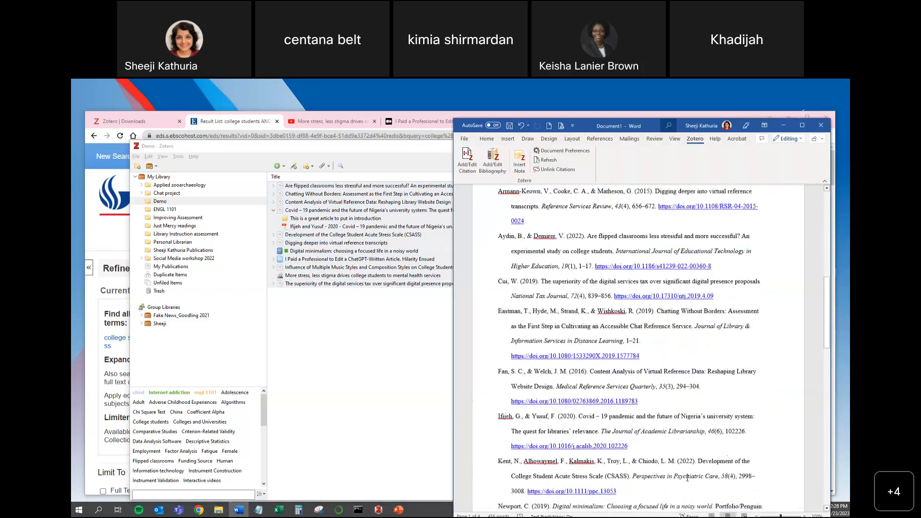
scroll(674, 478, "down", 5)
left_click_drag(641, 436, 472, 222)
key("Delete")
- Inspect the linked 2015 and 2017 in-text citations above the Word bibliography
left_click(626, 200)
left_click(663, 207)
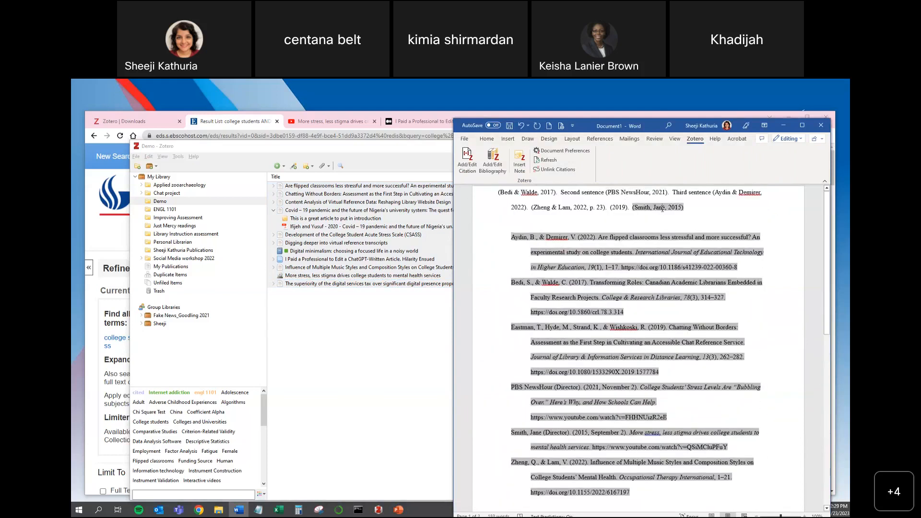
left_click(551, 193)
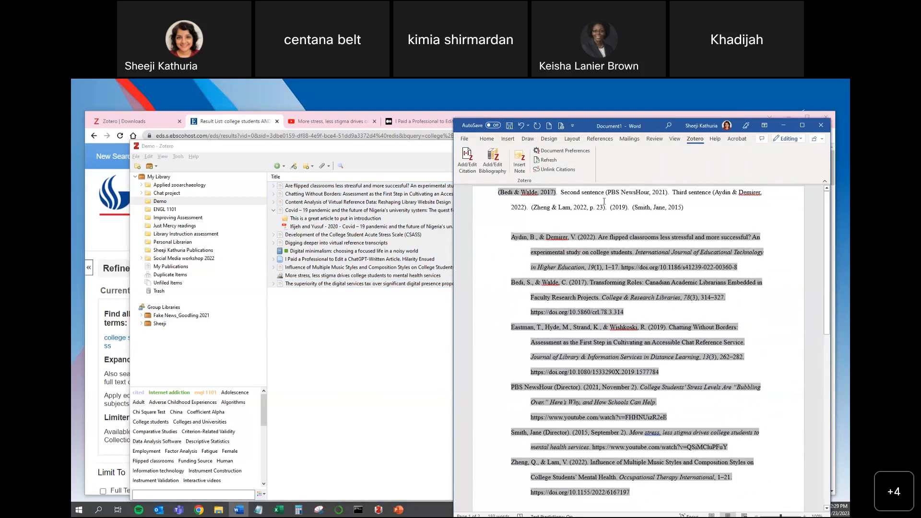
- Change the Word document's Zotero citation style to Modern Language Association 9th edition
left_click(680, 492)
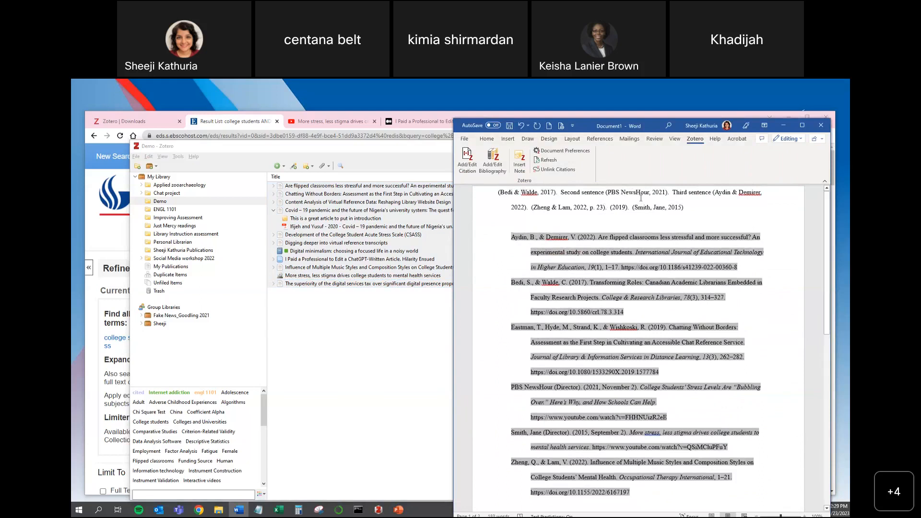
left_click(573, 154)
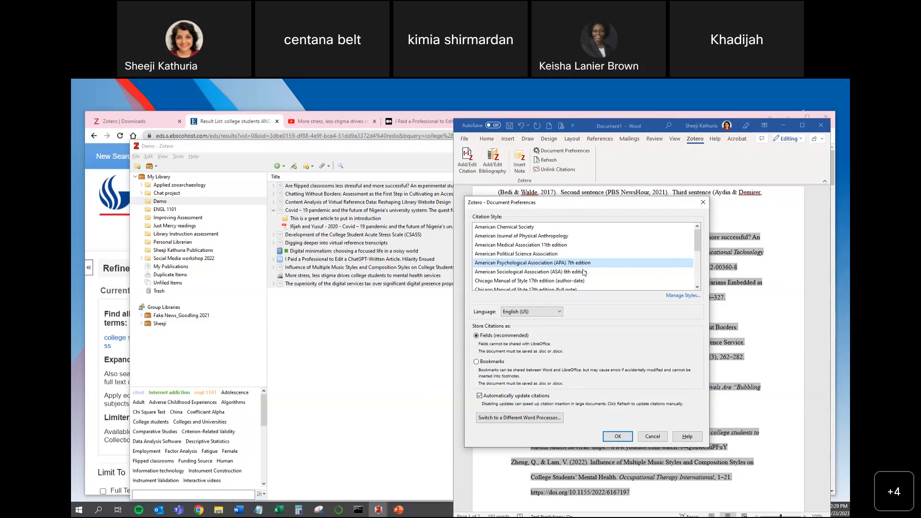
scroll(590, 265, "down", 5)
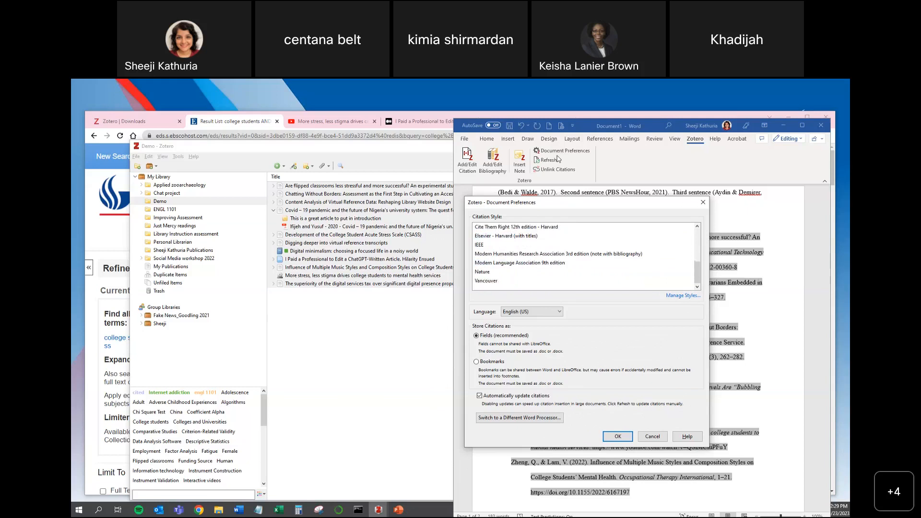
left_click(539, 264)
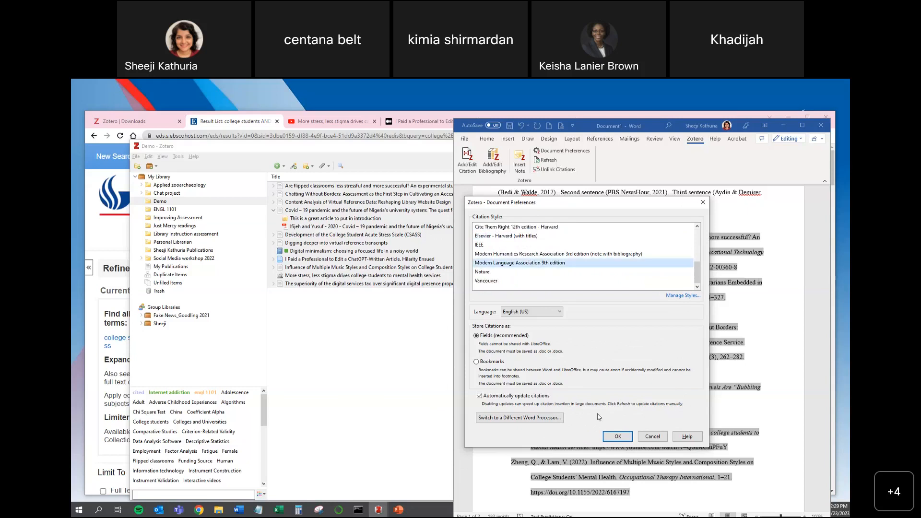
left_click(617, 437)
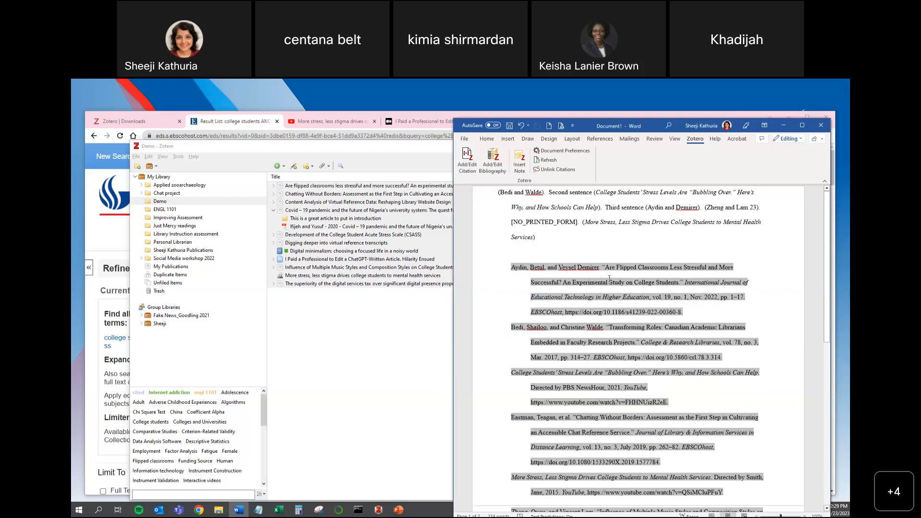
- Examine the MLA in-text citations and bibliography throughout the Word document, including the [NO_PRINTED_FORM] citation
scroll(609, 279, "down", 3)
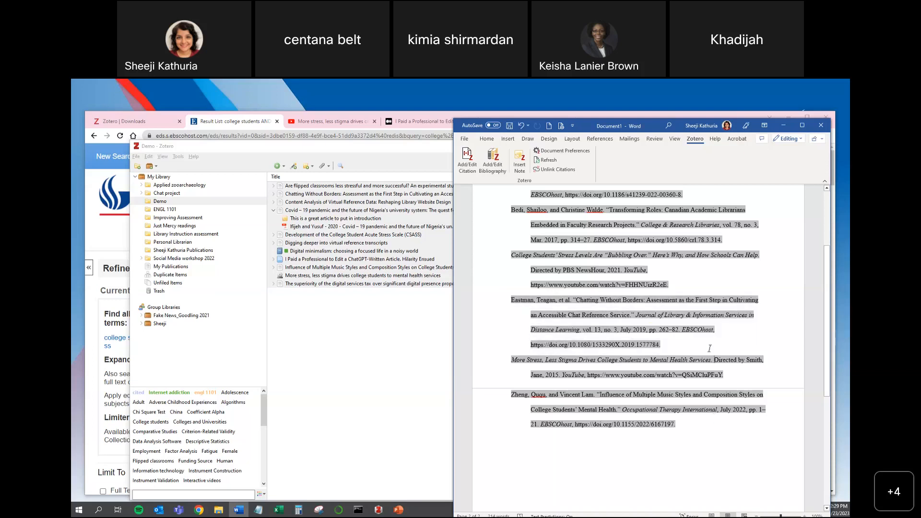
scroll(592, 236, "up", 5)
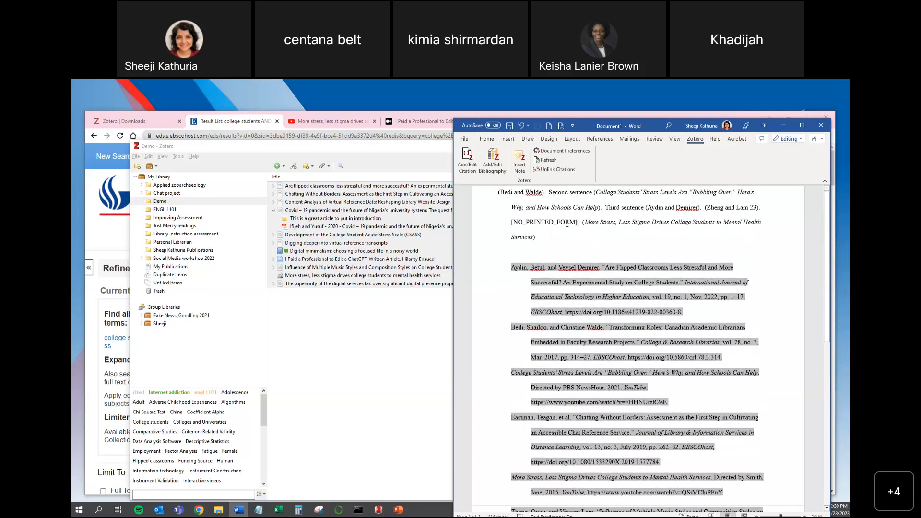
left_click_drag(577, 224, 512, 222)
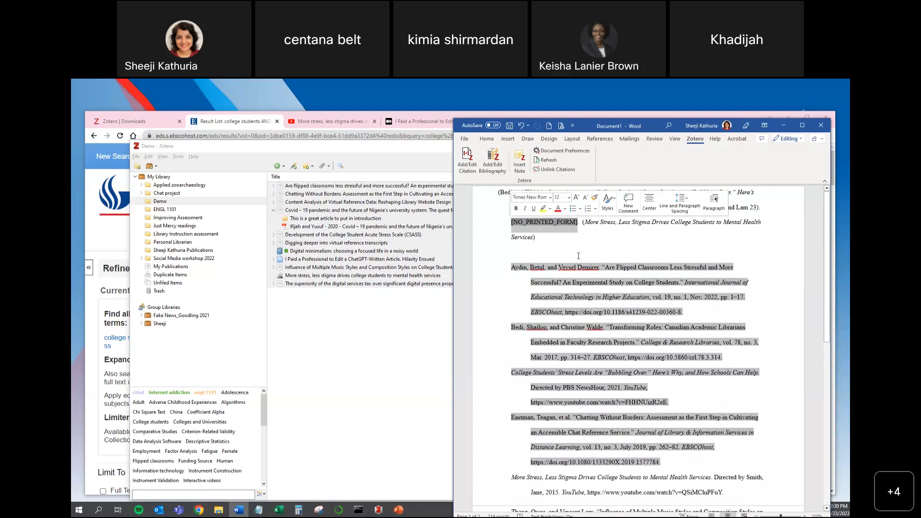
scroll(618, 301, "down", 2)
scroll(617, 301, "up", 2)
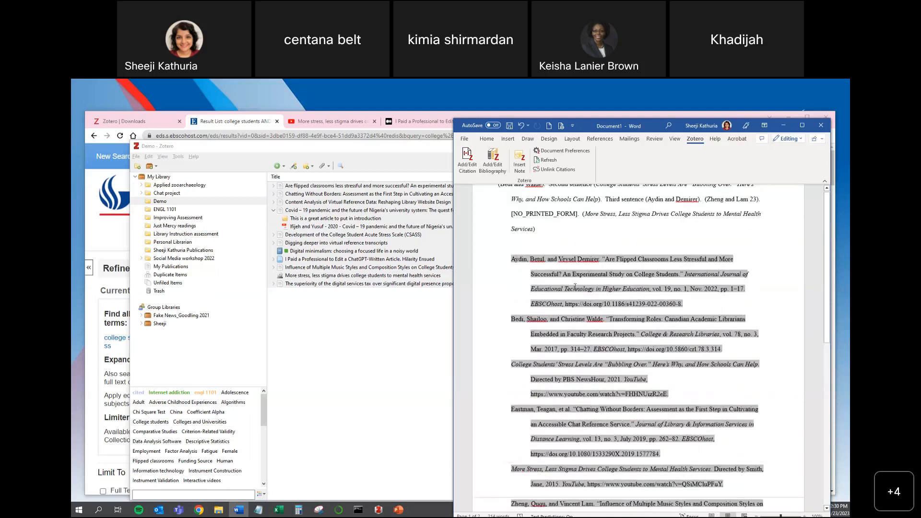
scroll(684, 238, "down", 2)
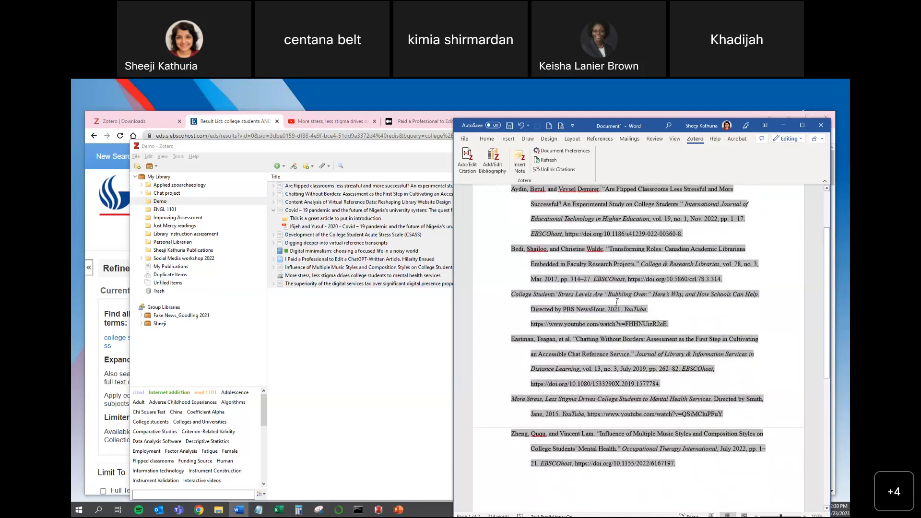
scroll(617, 301, "down", 1)
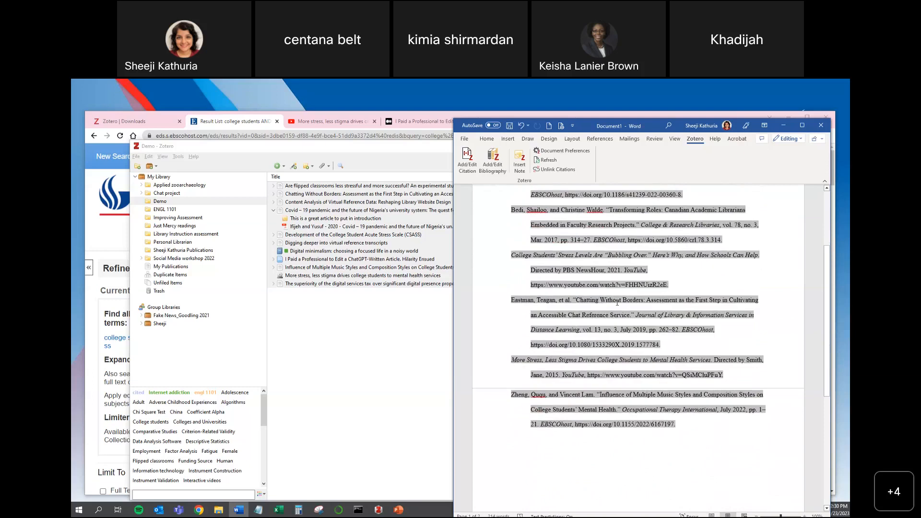
scroll(617, 301, "up", 3)
left_click(585, 229)
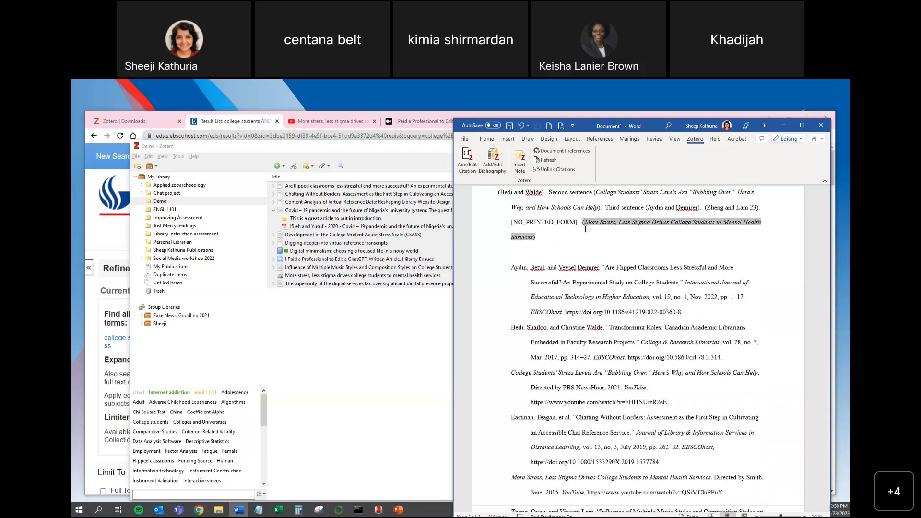
- Select the Digital minimalism book in Zotero's Demo collection to view its record, and return to the Word document
left_click(347, 336)
left_click(356, 254)
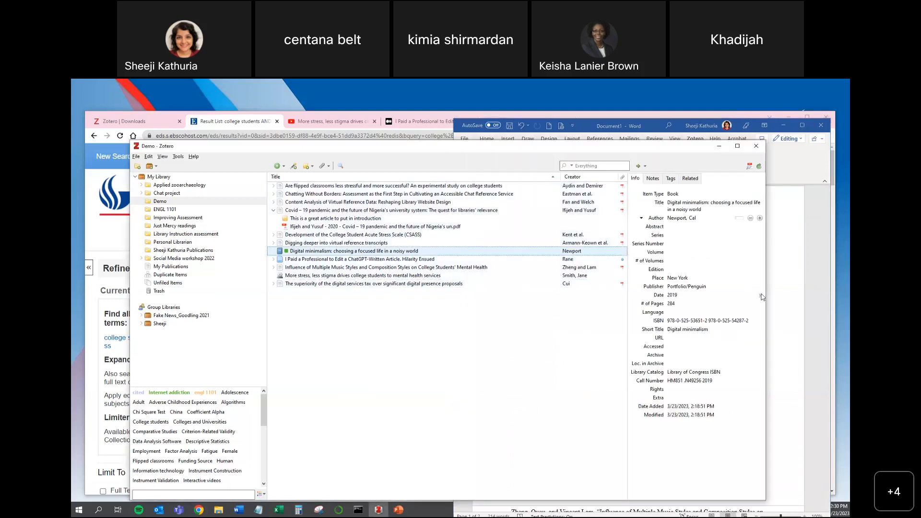
left_click(810, 309)
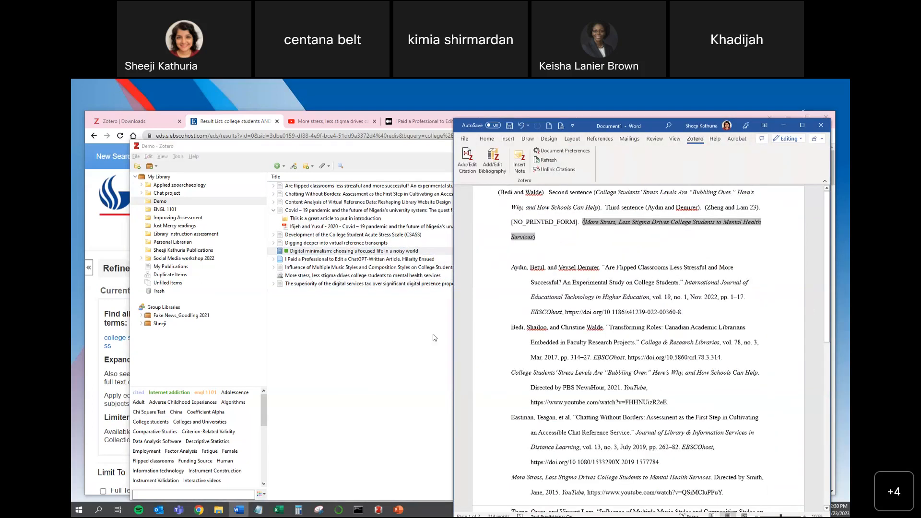
- Switch to the browser, open a blank Google Docs document and view the Zotero commands available there
left_click(245, 143)
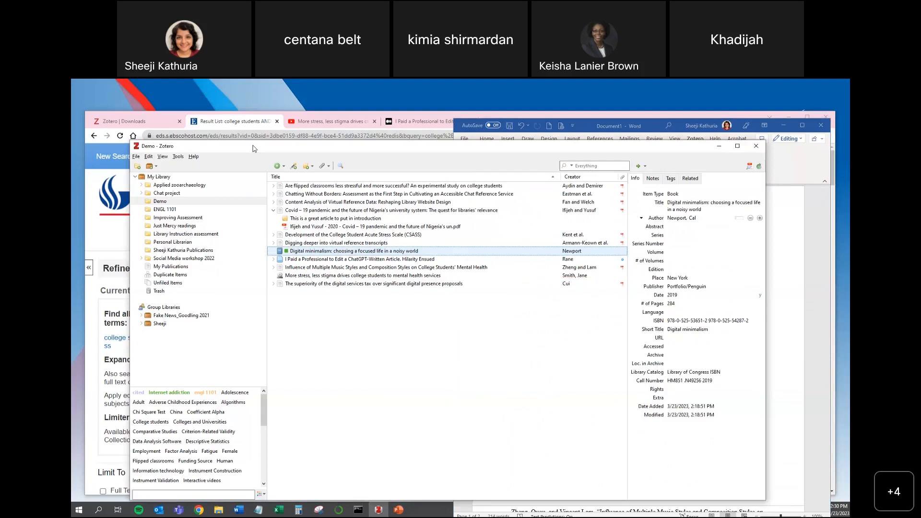
left_click(565, 117)
left_click(549, 125)
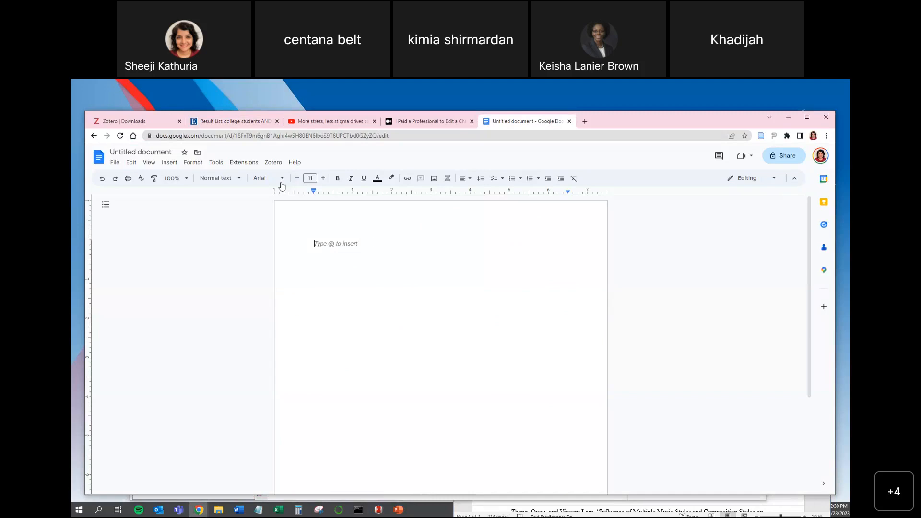
left_click(280, 166)
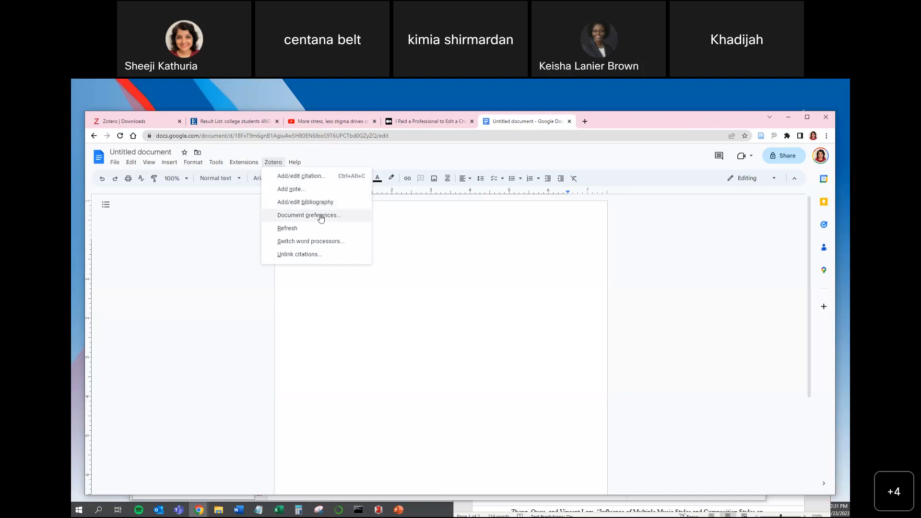
left_click(439, 239)
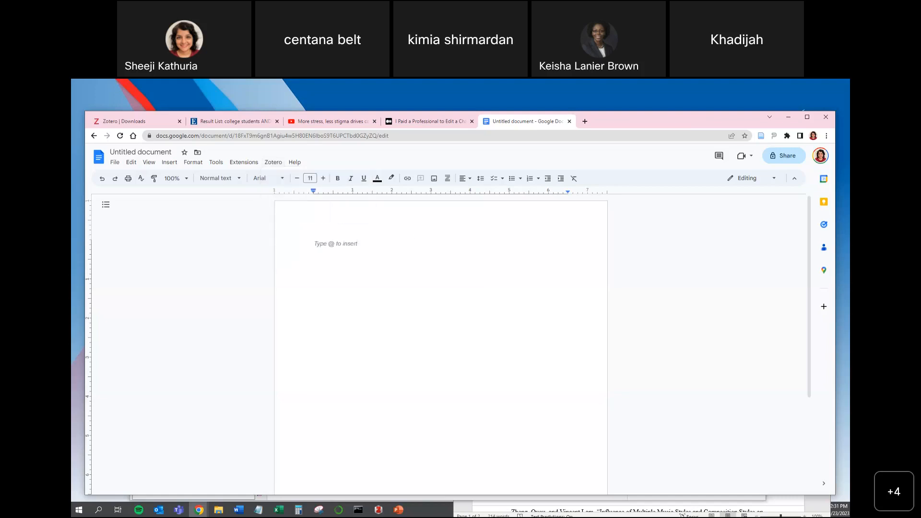
- Switch to Zotero, open its preferences and review the general file-handling, PDF and group settings
key("alt+Tab")
left_click_drag(343, 152, 353, 150)
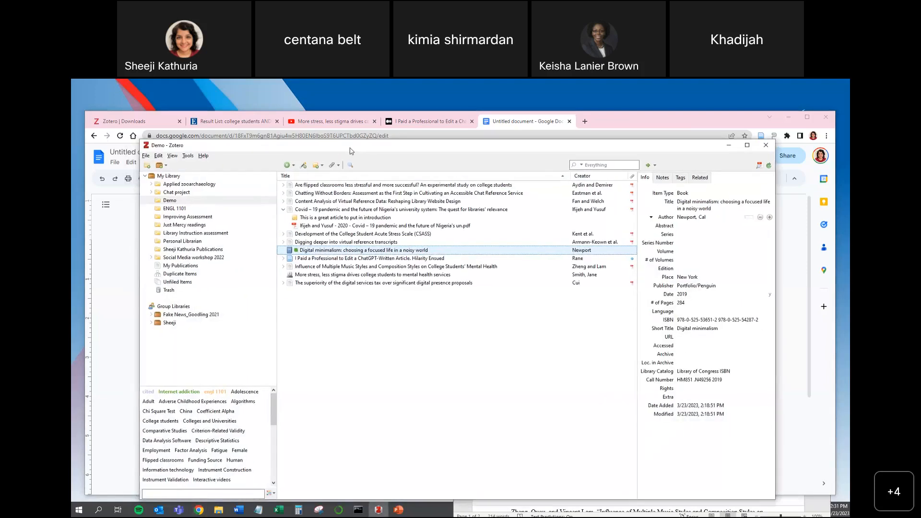
left_click(186, 156)
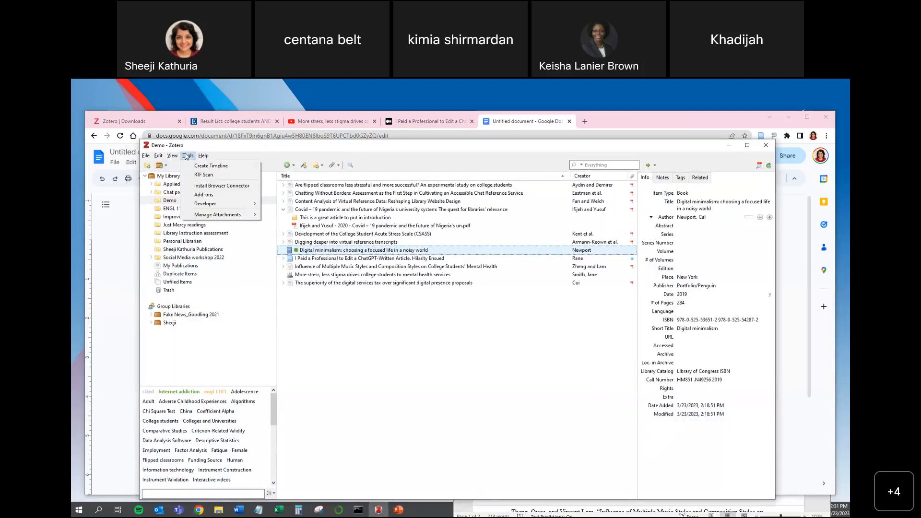
mouse_move(147, 159)
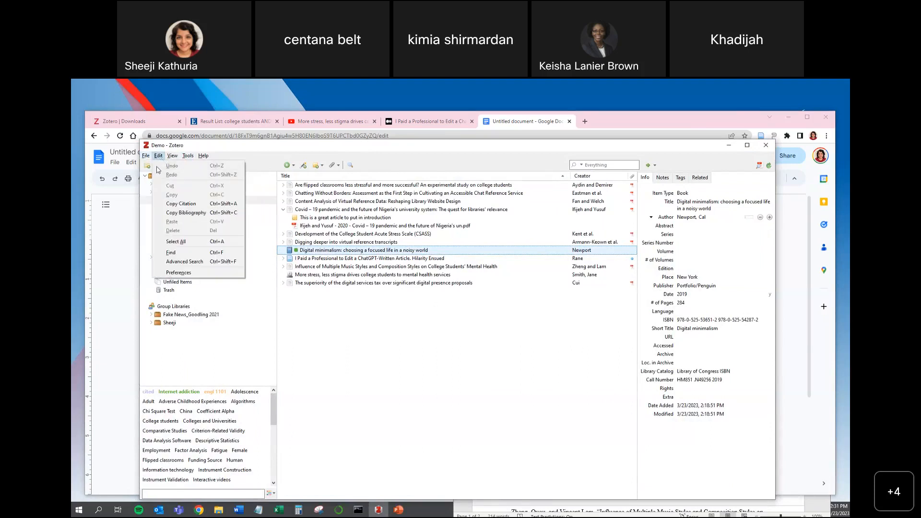
left_click(179, 273)
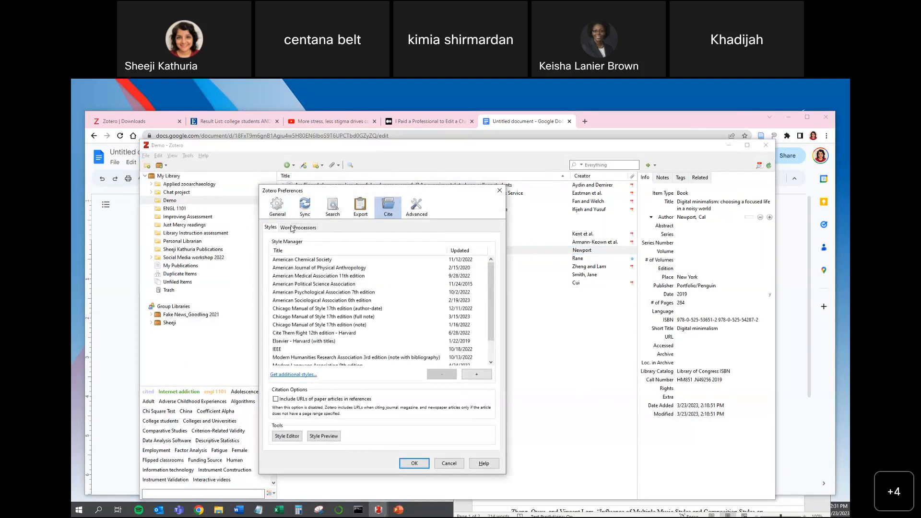
left_click(275, 214)
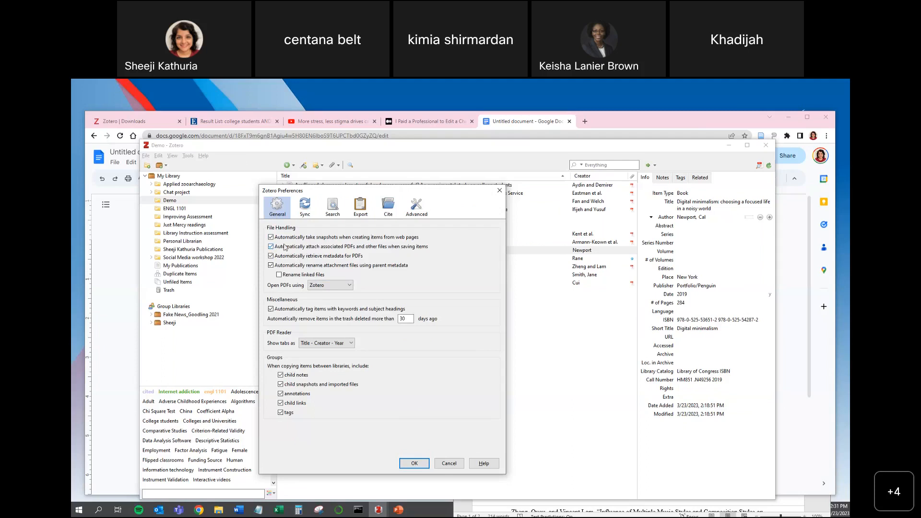
- Review the Sync, Search and Export settings in Zotero's preferences, moving the dialog clear of the collection list
left_click(304, 210)
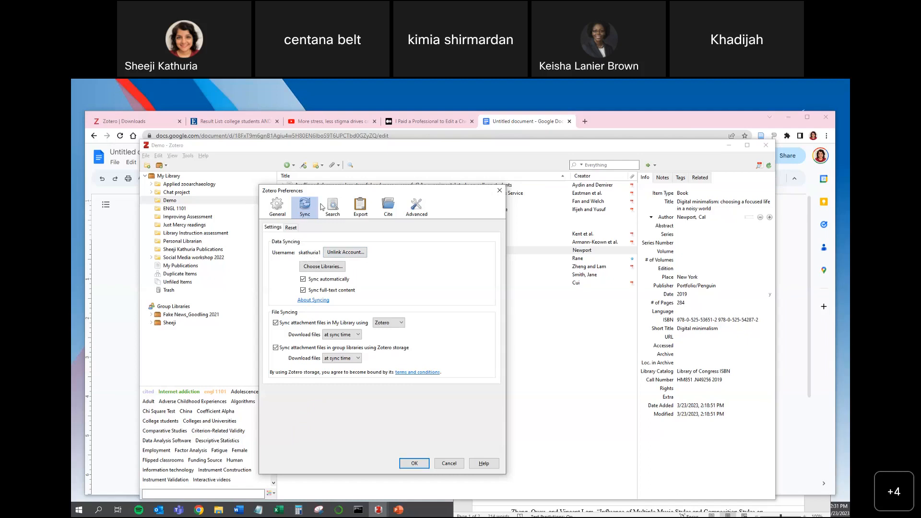
left_click_drag(336, 191, 356, 198)
left_click_drag(626, 231, 463, 212)
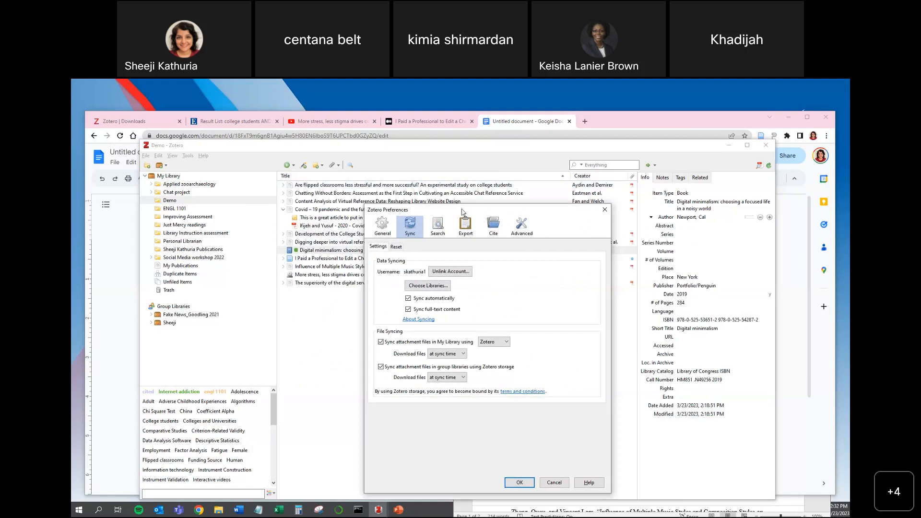
left_click(439, 232)
left_click(462, 231)
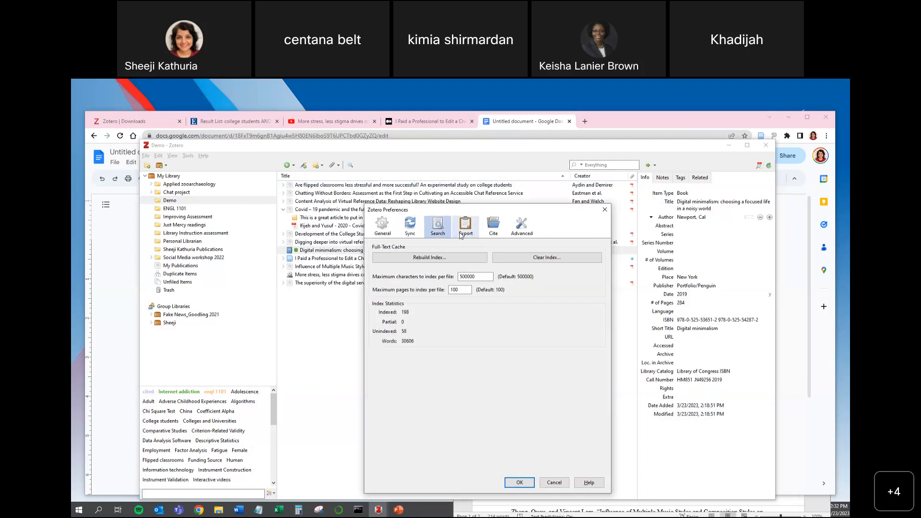
- Browse the installed citation styles in the Cite preferences, down to Chicago Manual of Style 17th edition (author-date)
left_click(492, 232)
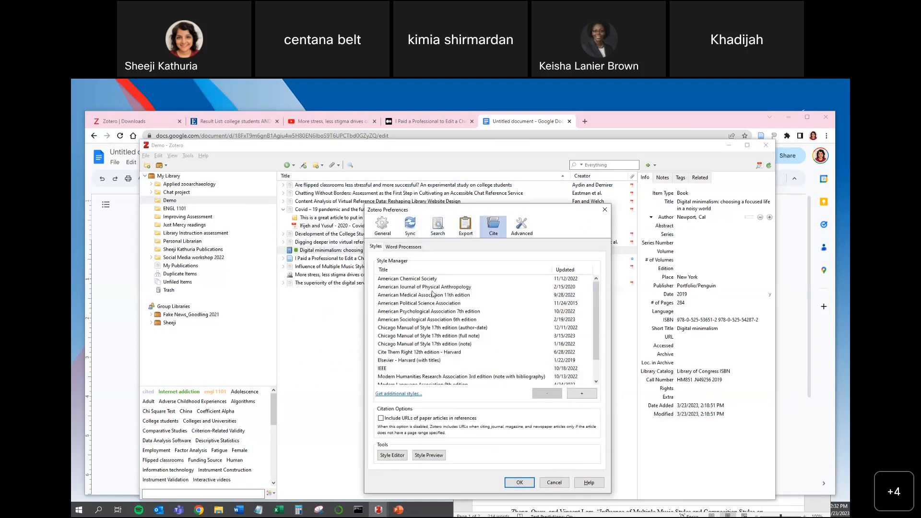
scroll(433, 324, "down", 1)
scroll(433, 325, "up", 1)
left_click(432, 279)
left_click(432, 287)
key("Down")
key("Down")
key("Down")
key("Down")
key("Down")
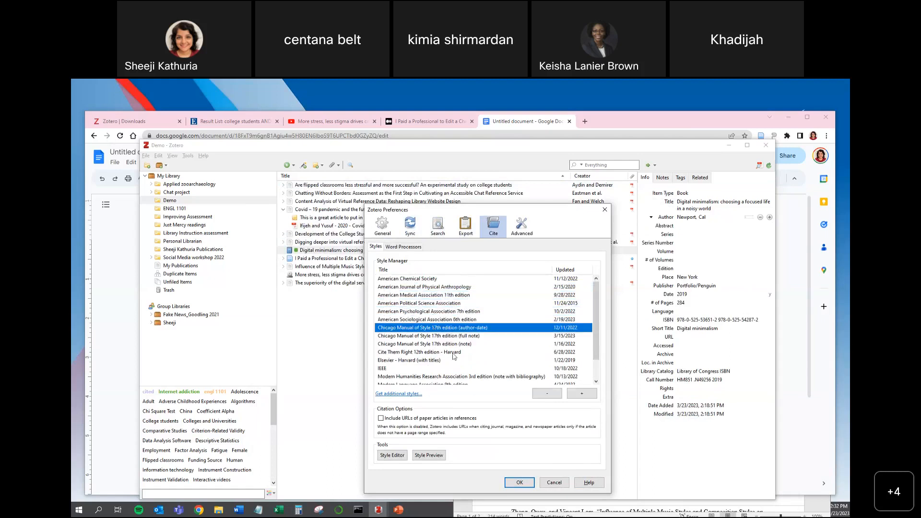
- Remove the American Chemical Society style from the installed citation styles
left_click(414, 281)
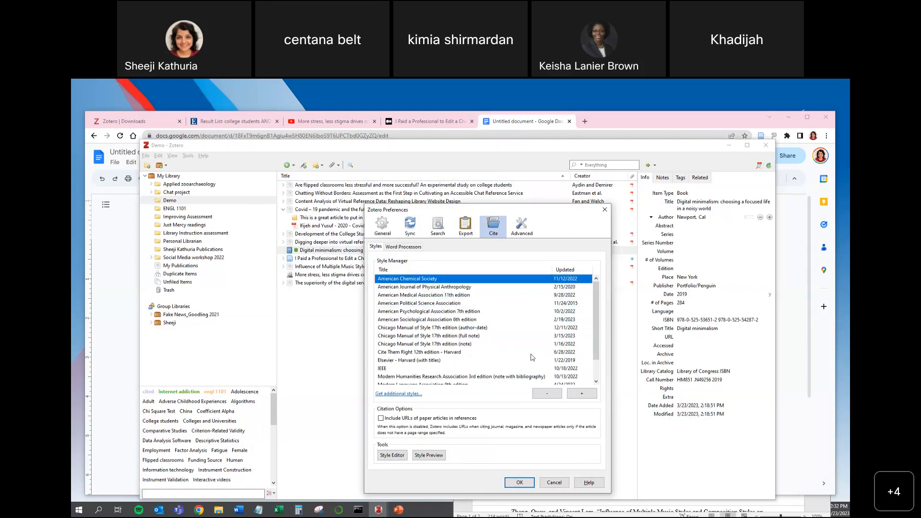
left_click(547, 394)
left_click(470, 365)
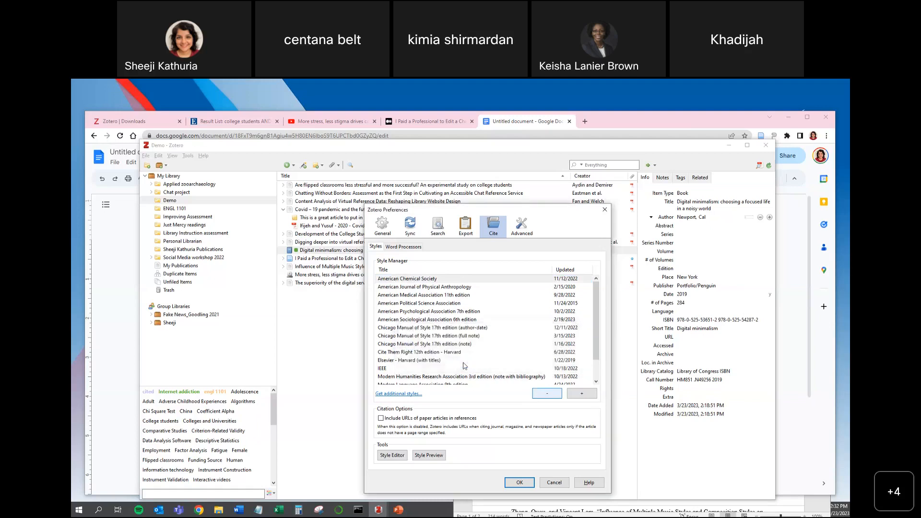
left_click(417, 281)
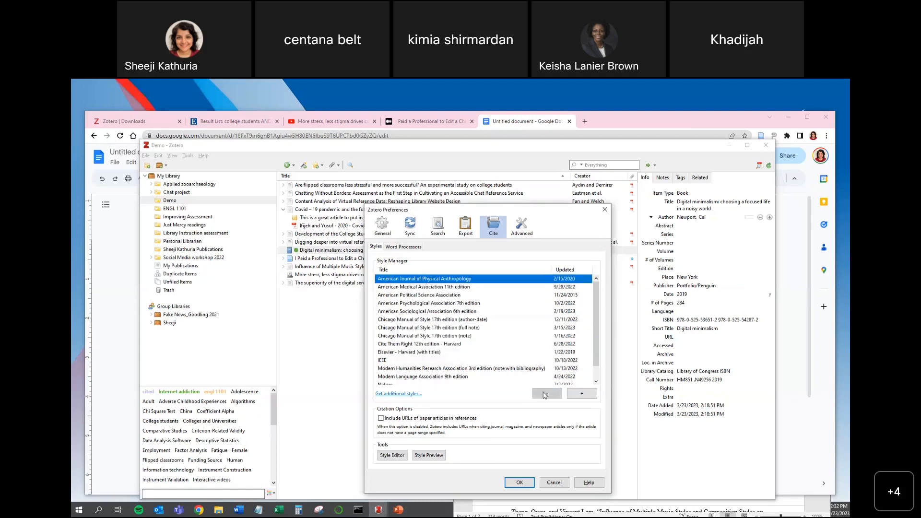
- Check the remaining installed styles, open the Zotero Style Repository for additional ones and highlight its count of available styles
left_click(399, 320)
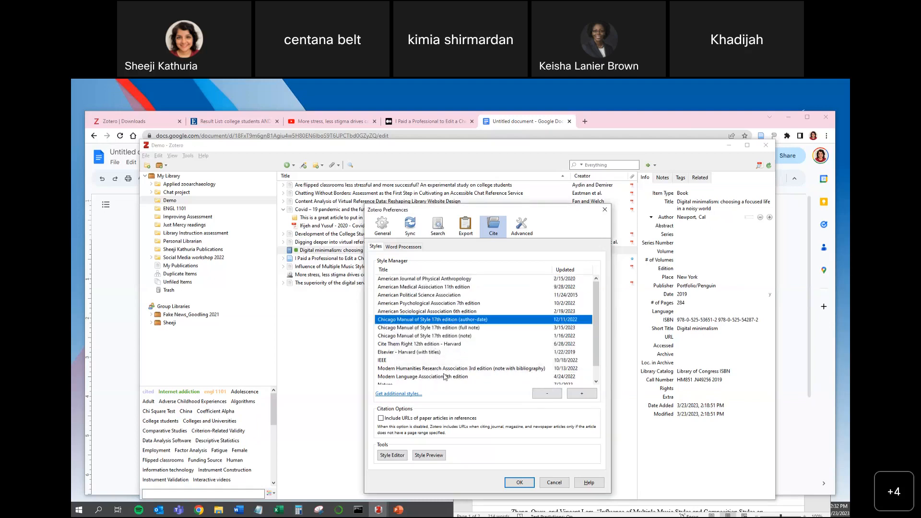
scroll(446, 377, "down", 1)
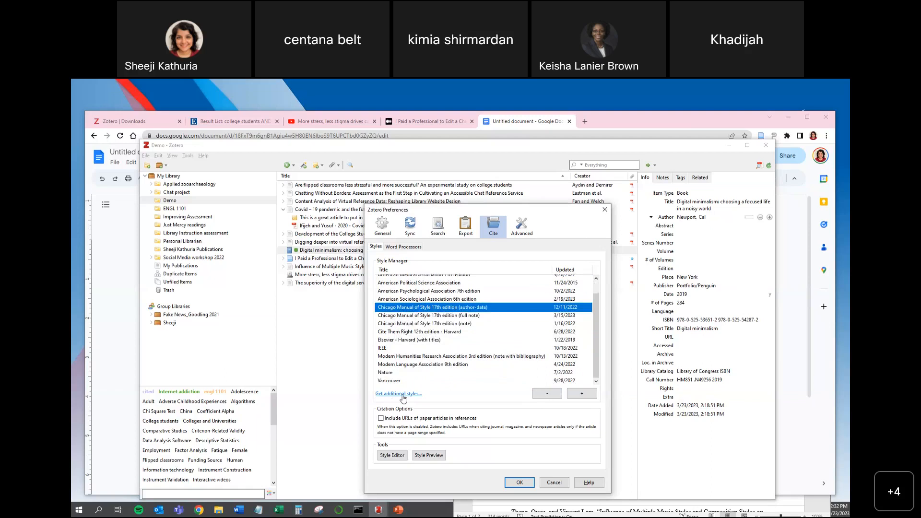
left_click(400, 394)
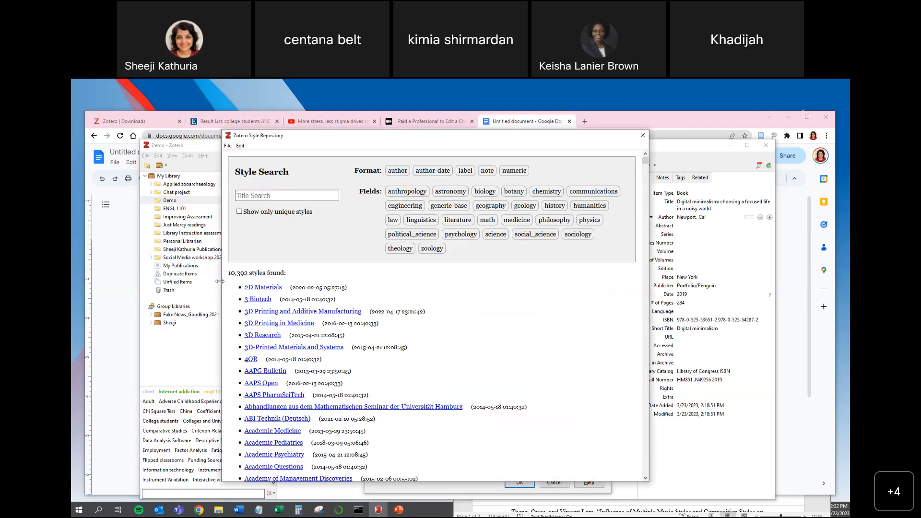
left_click_drag(287, 273, 229, 273)
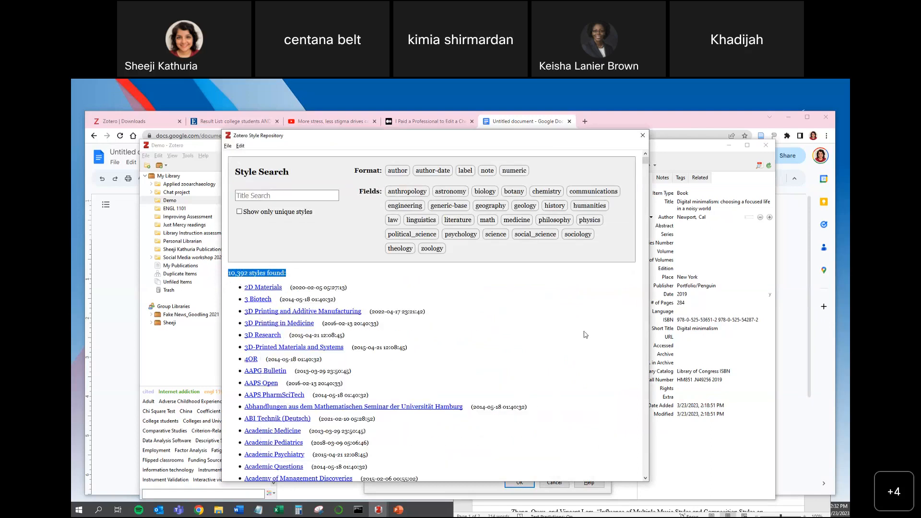
- Browse the repository's alphabetical style list and search the titles for "american chemical"
scroll(585, 334, "down", 9)
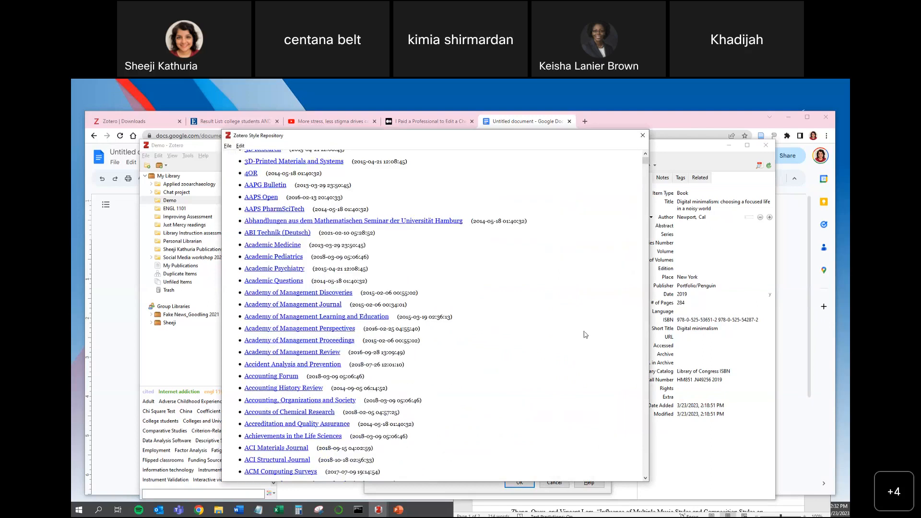
scroll(586, 334, "down", 11)
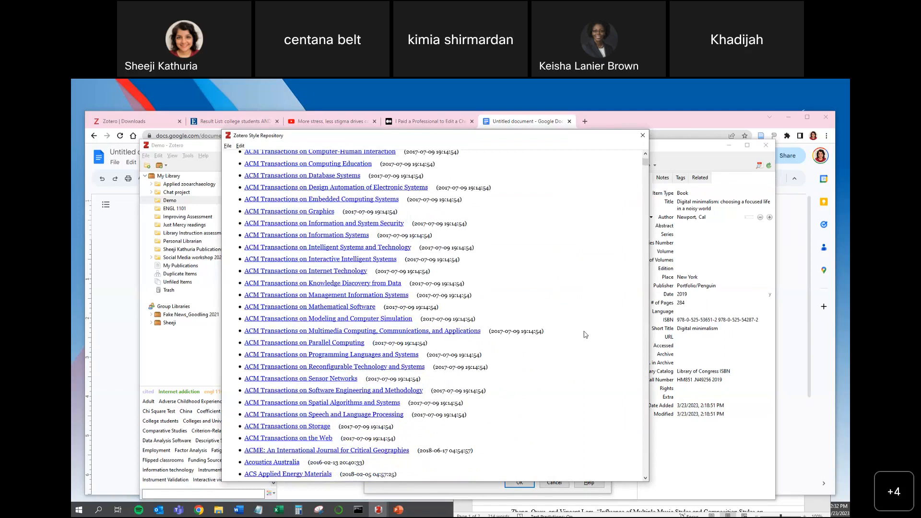
scroll(585, 334, "down", 4)
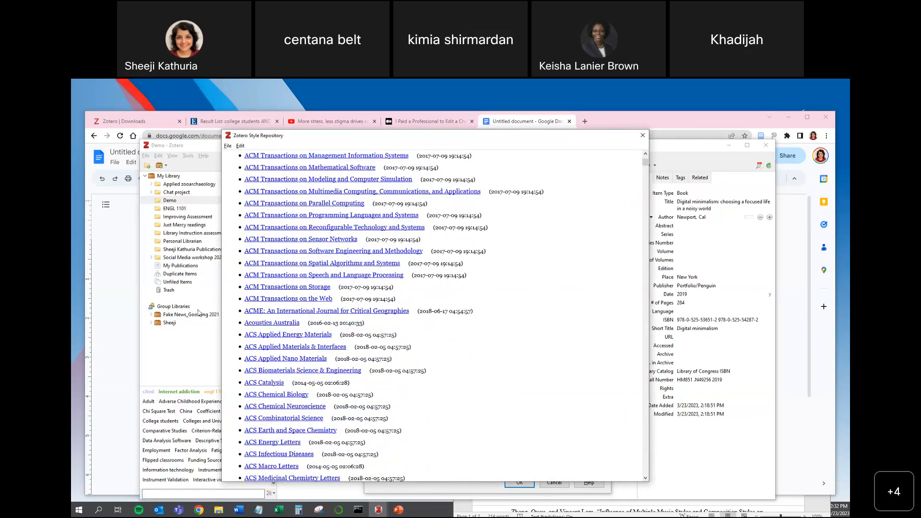
scroll(528, 365, "down", 3)
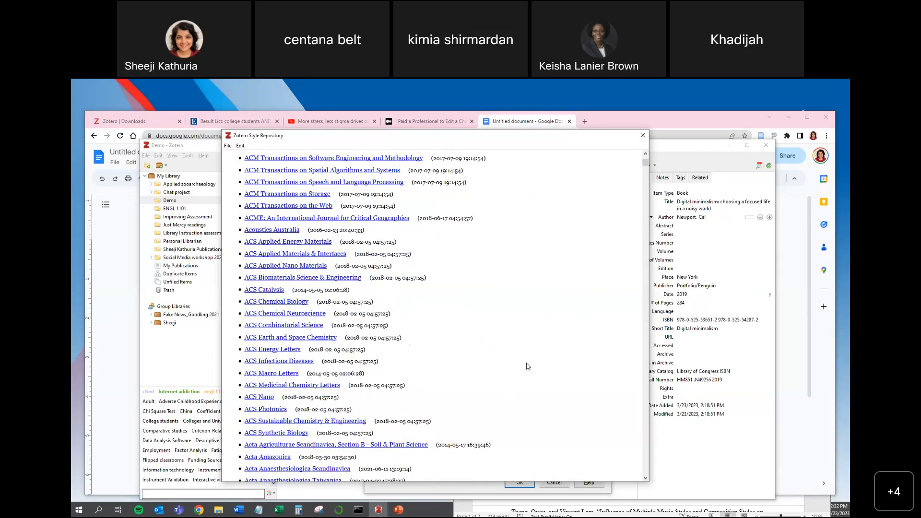
scroll(527, 366, "down", 5)
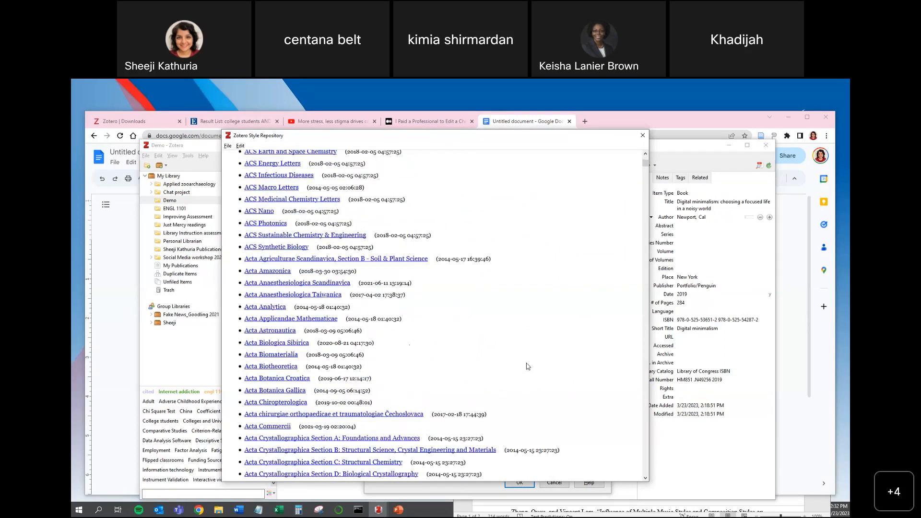
scroll(527, 366, "up", 20)
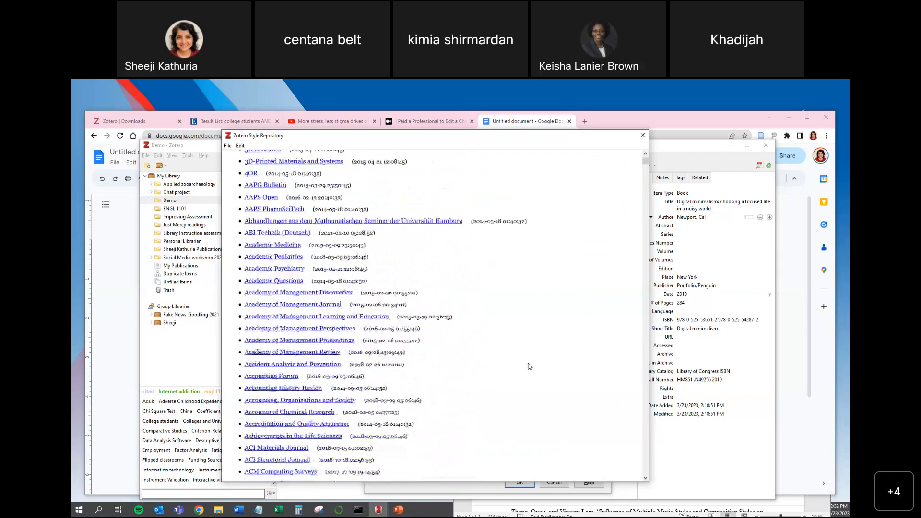
left_click(253, 194)
type("ame")
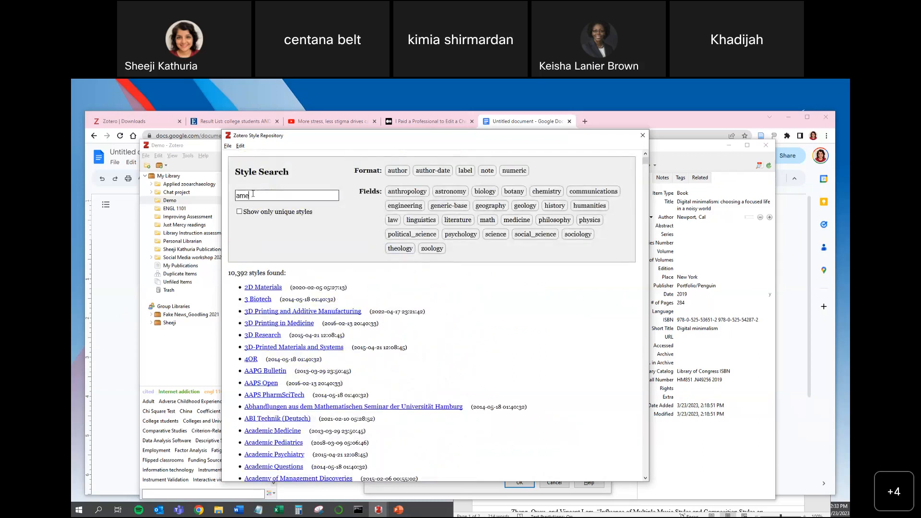
type("rican chemical")
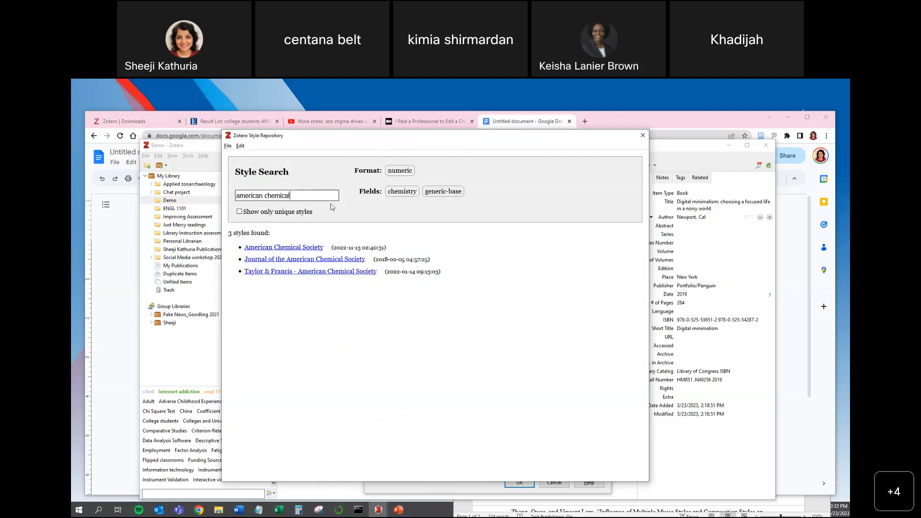
- Compare the update dates of the American Chemical Society and Journal of the American Chemical Society styles by highlighting them
left_click_drag(386, 248, 330, 254)
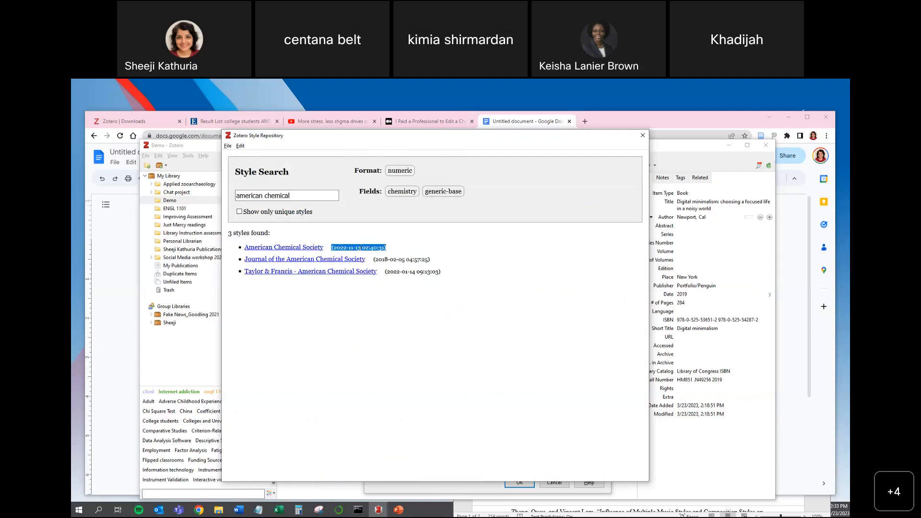
left_click_drag(386, 268, 372, 267)
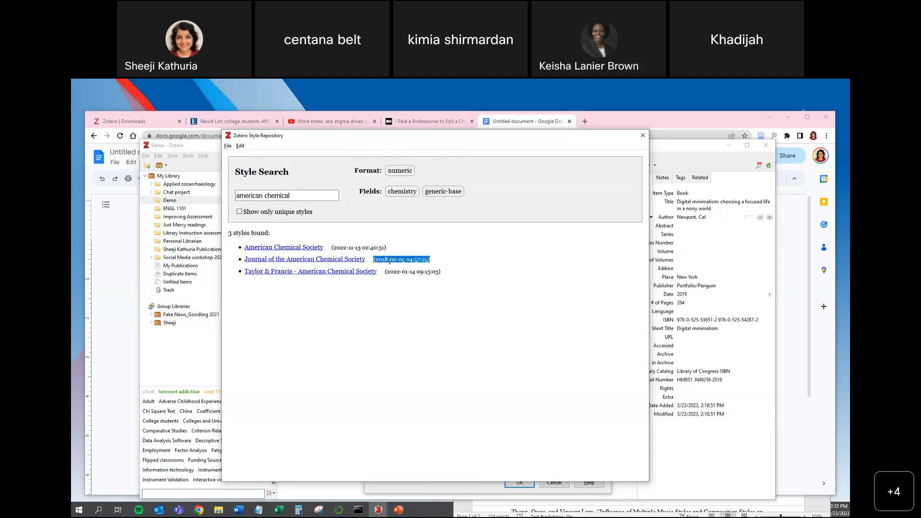
left_click(388, 259)
left_click_drag(387, 260, 376, 261)
left_click_drag(387, 248, 331, 252)
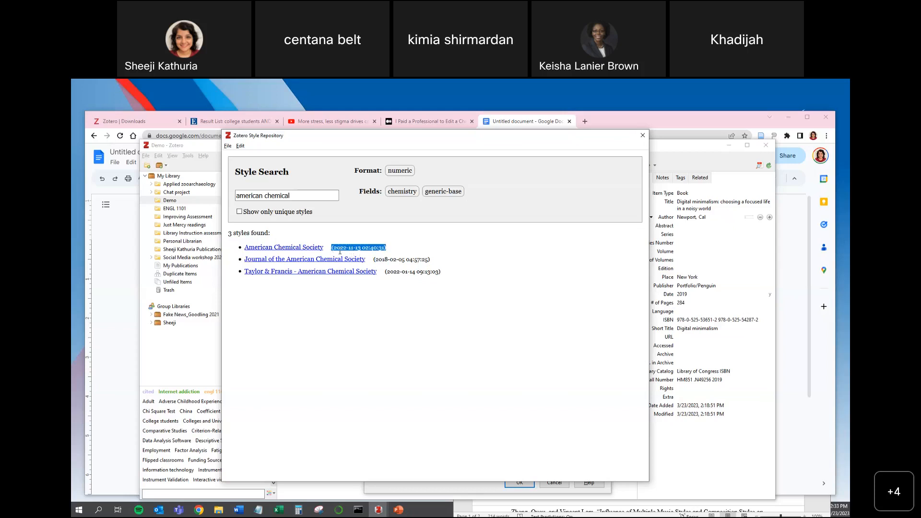
- Install the American Chemical Society style from the repository and check it in the installed styles list
mouse_move(297, 248)
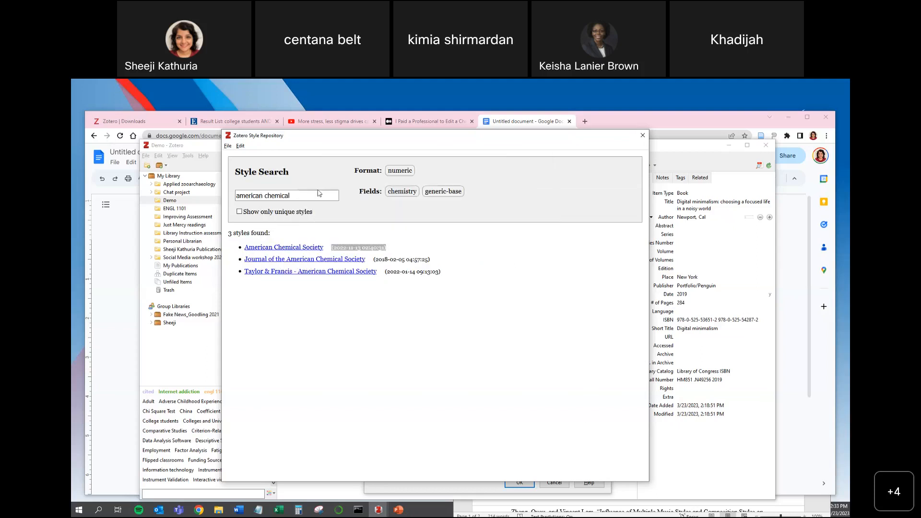
left_click(248, 249)
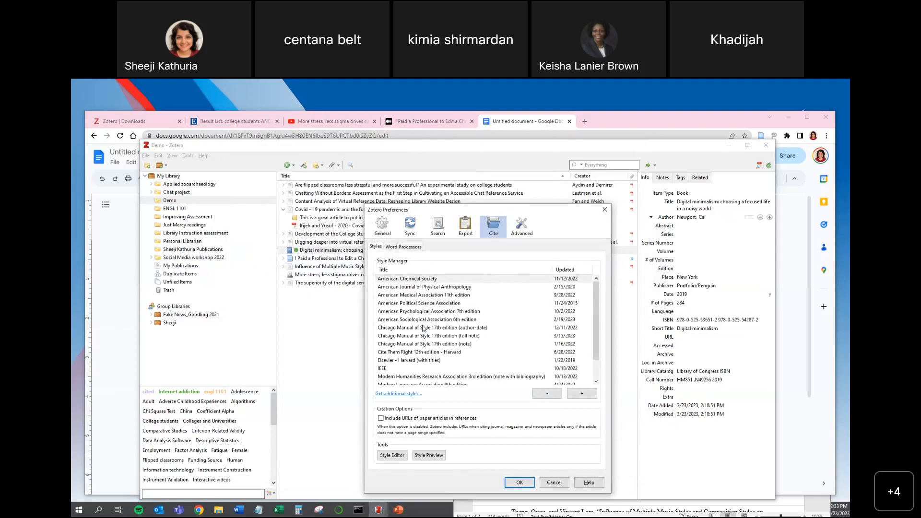
scroll(425, 328, "down", 1)
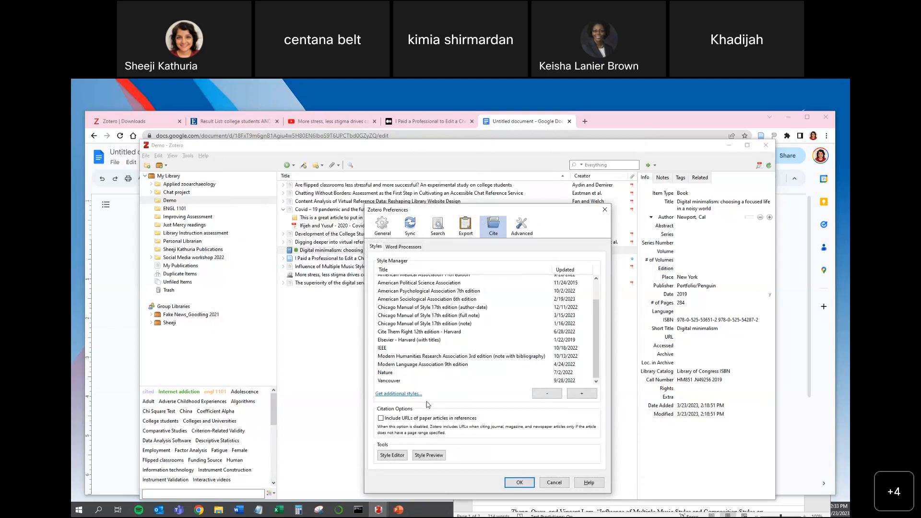
- Examine the word processor add-in options, and look through the Advanced, Export, Search and Sync preferences
left_click(401, 247)
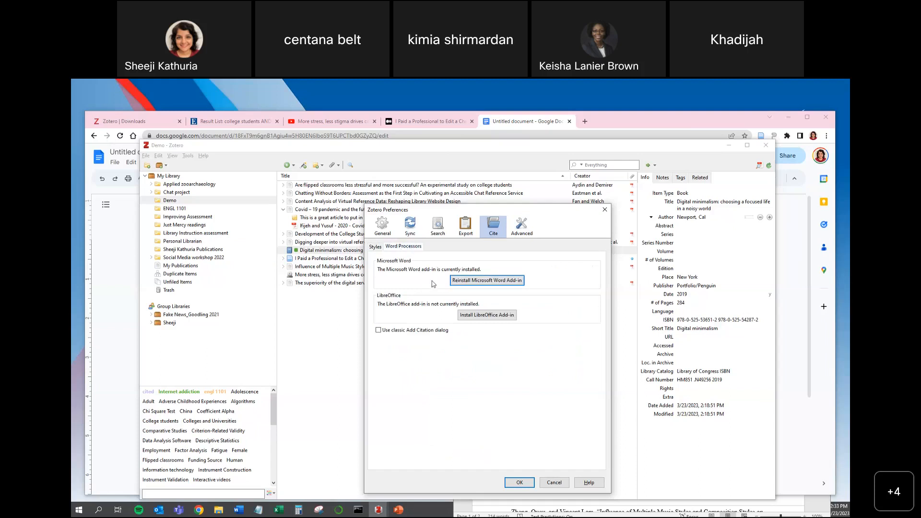
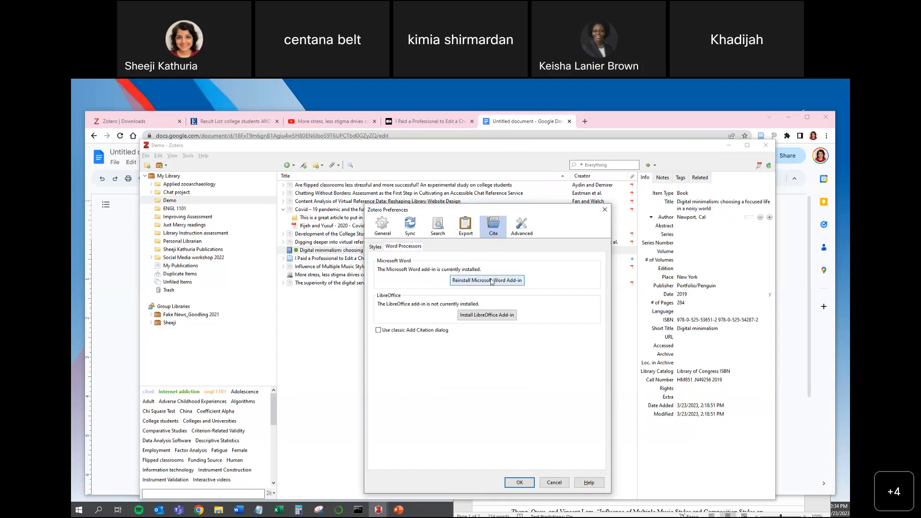
left_click(529, 233)
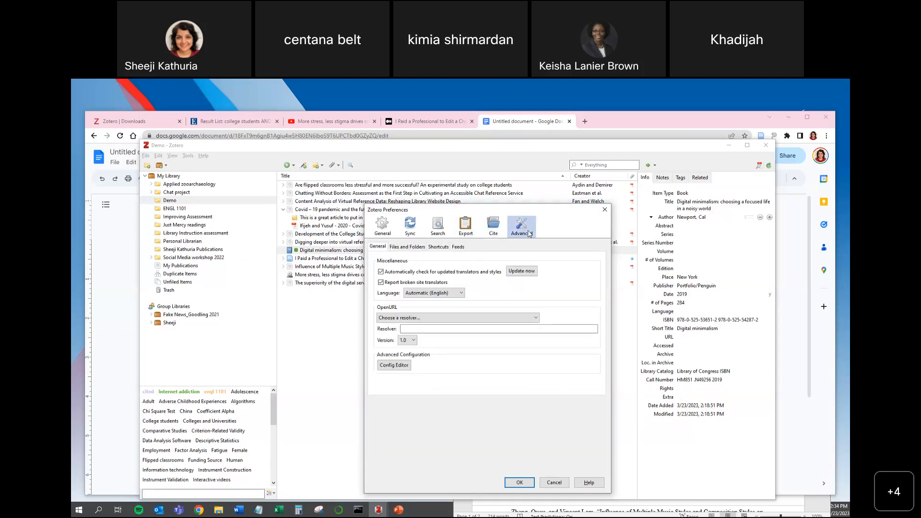
left_click(494, 229)
left_click(464, 228)
left_click(437, 226)
left_click(411, 226)
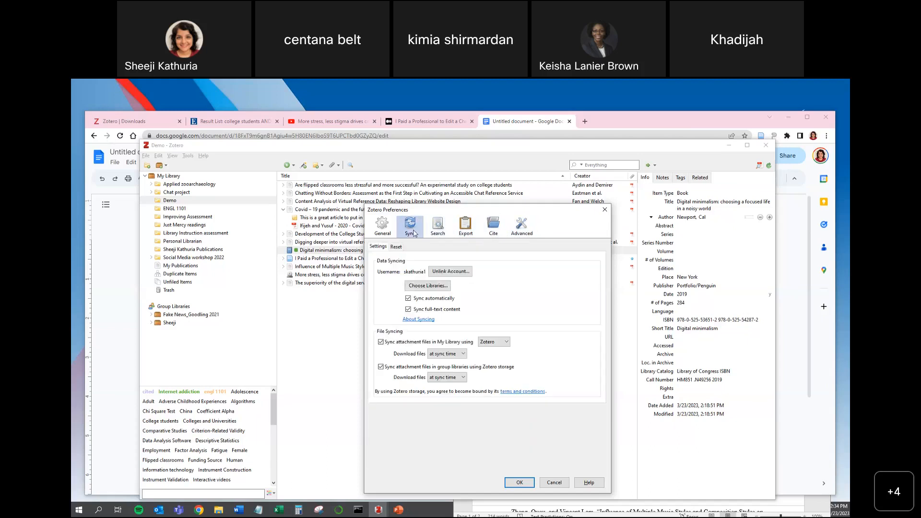
- Return to the installed styles in the Cite preferences and close the preferences with OK
left_click(494, 231)
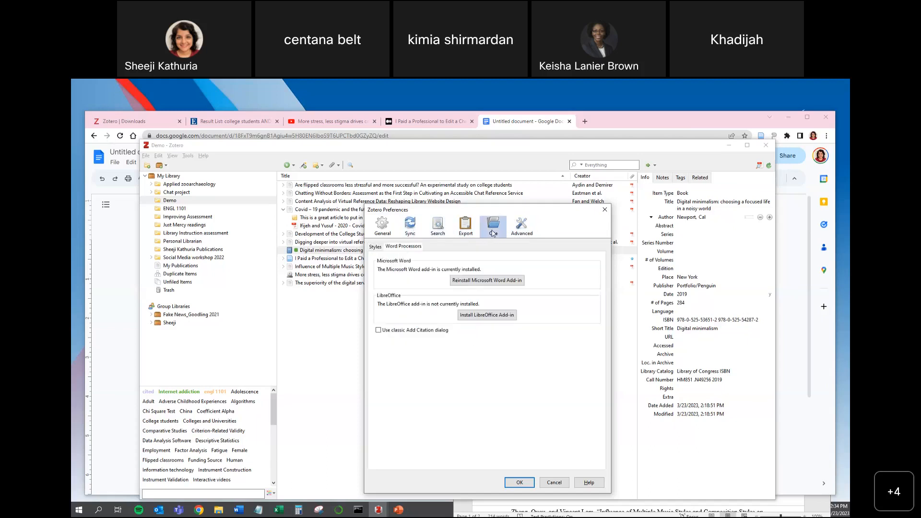
left_click(379, 247)
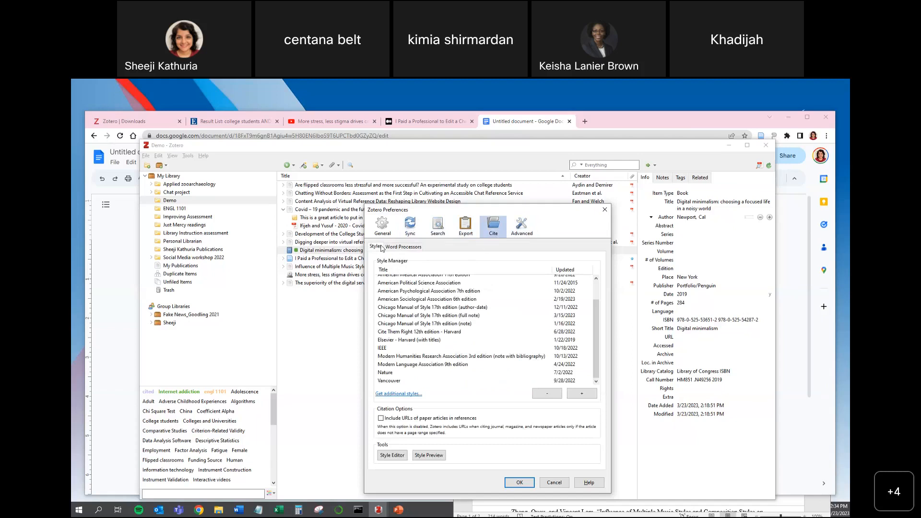
left_click(520, 482)
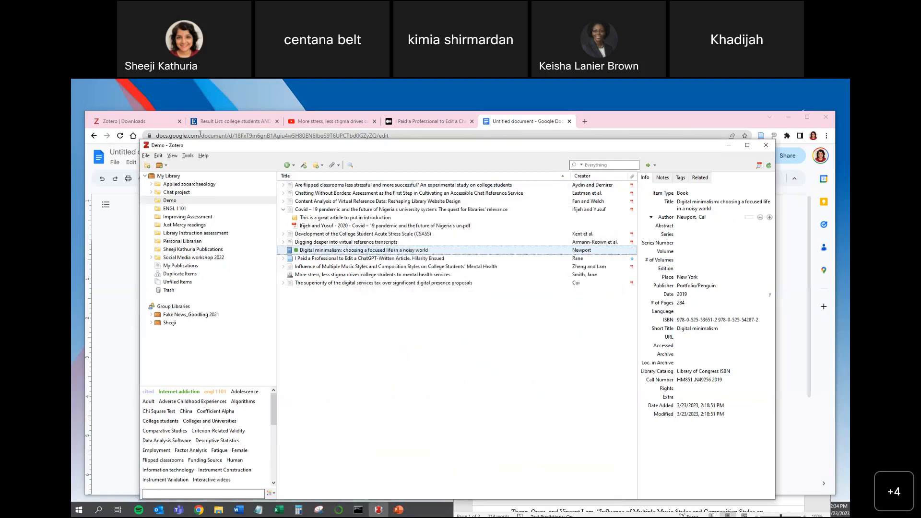
- Switch to the Zotero website in Chrome, highlight its download page address and open the account's public profile
left_click(124, 122)
scroll(701, 377, "up", 1)
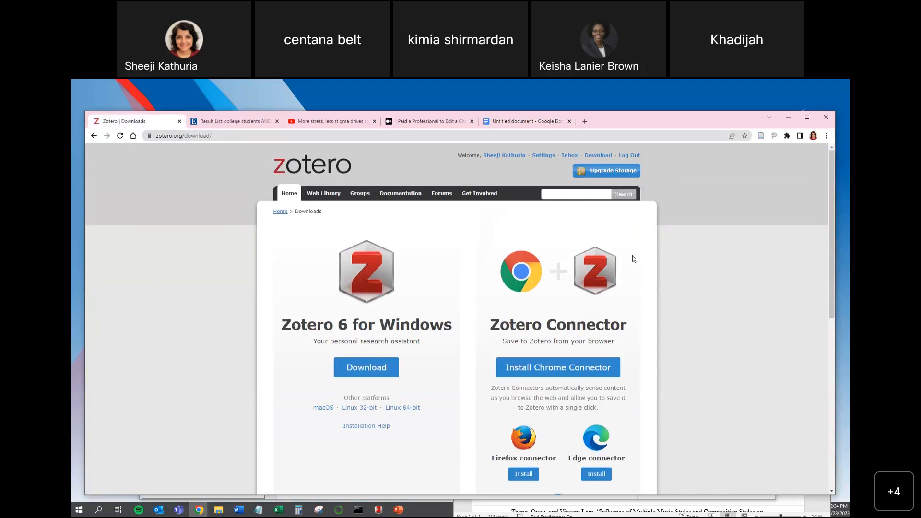
left_click(230, 134)
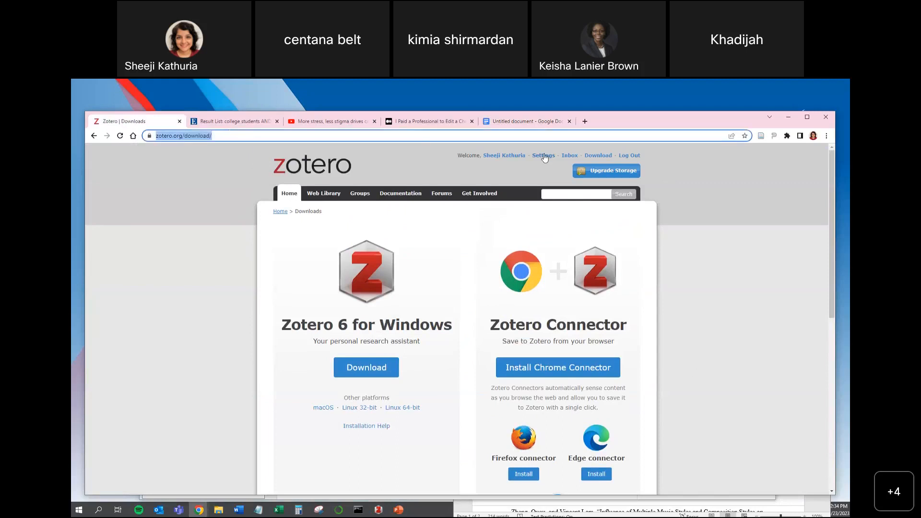
left_click(505, 156)
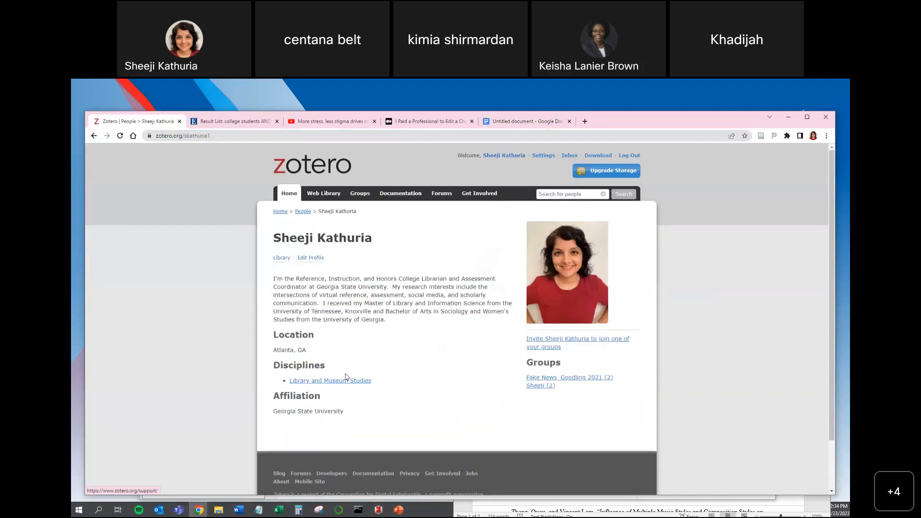
- Open the web library and view its collections from ENGL 1101 through Improving Assessment to Personal Librarian
left_click(329, 193)
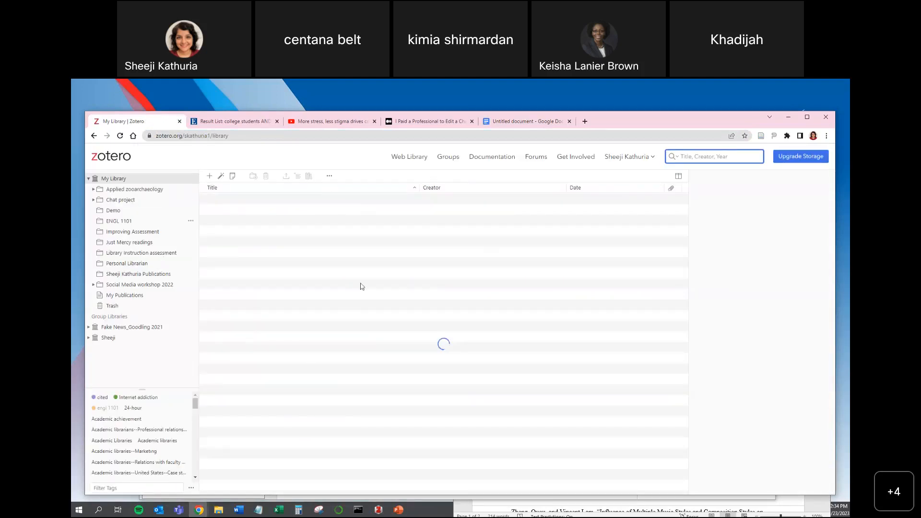
left_click(134, 223)
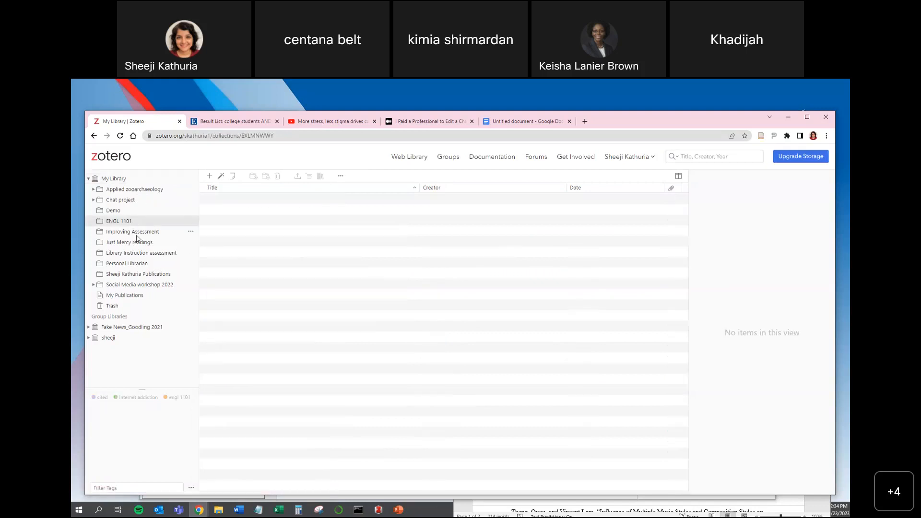
left_click(138, 235)
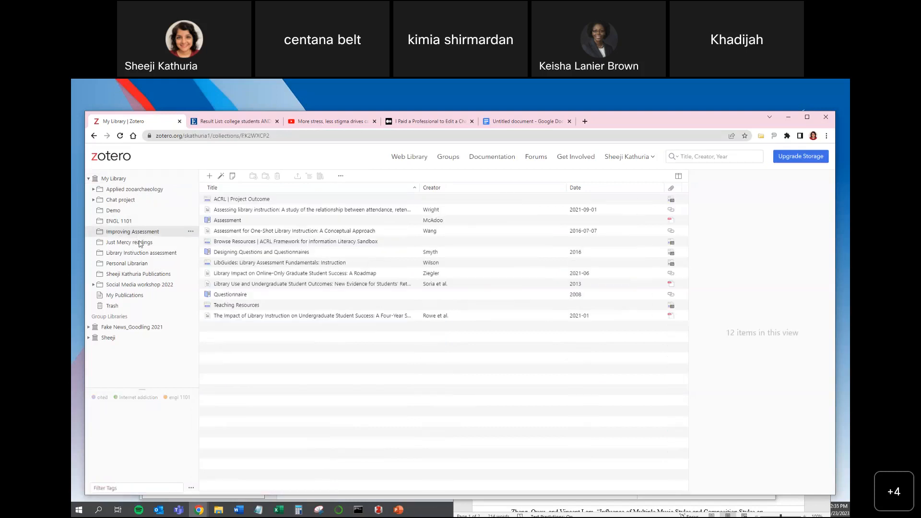
left_click(139, 243)
left_click(141, 253)
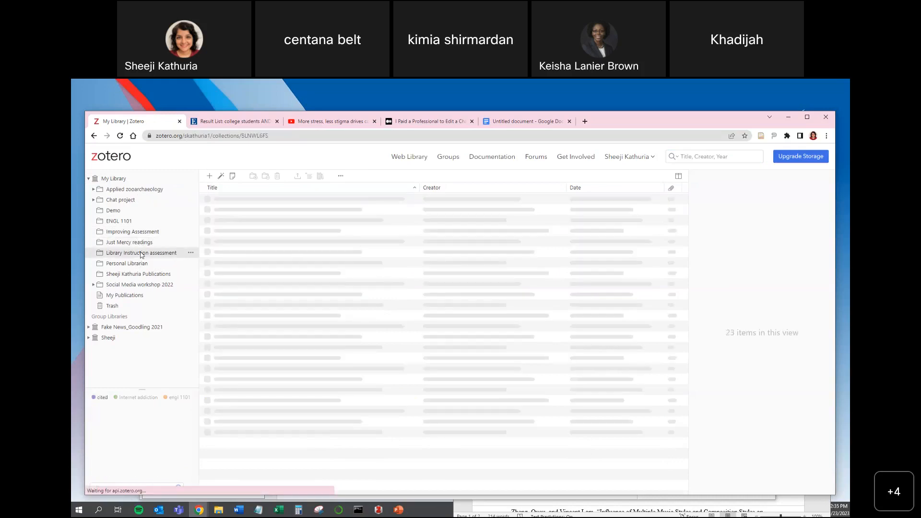
left_click(143, 263)
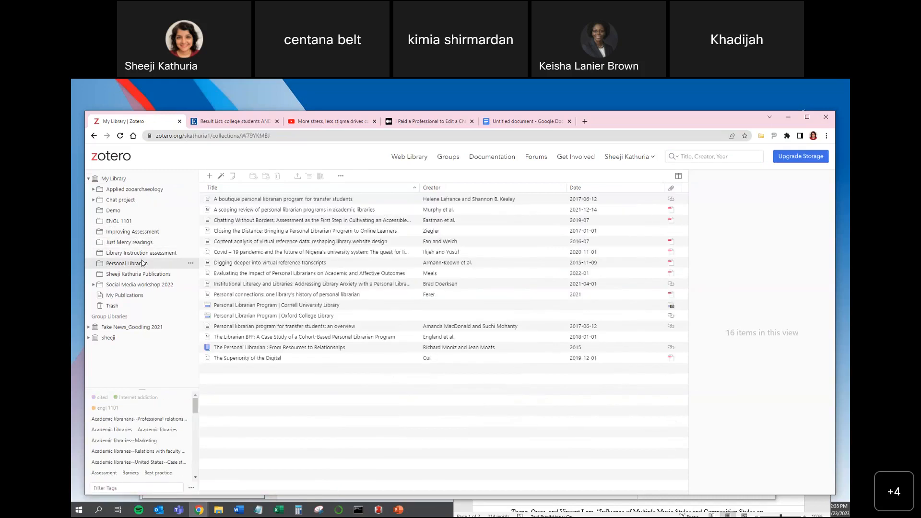
- Go back through the viewed collections, open the Zotero account settings and show the Account section
mouse_move(620, 163)
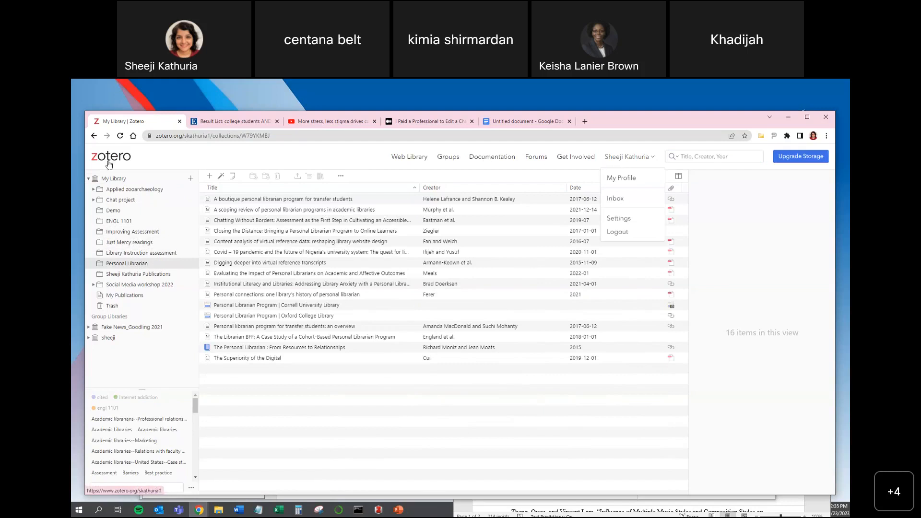
left_click(94, 137)
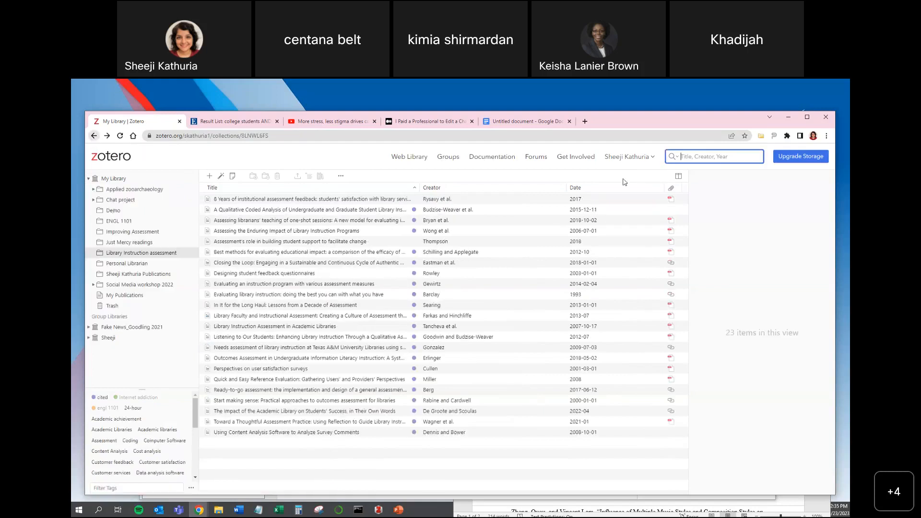
left_click(94, 137)
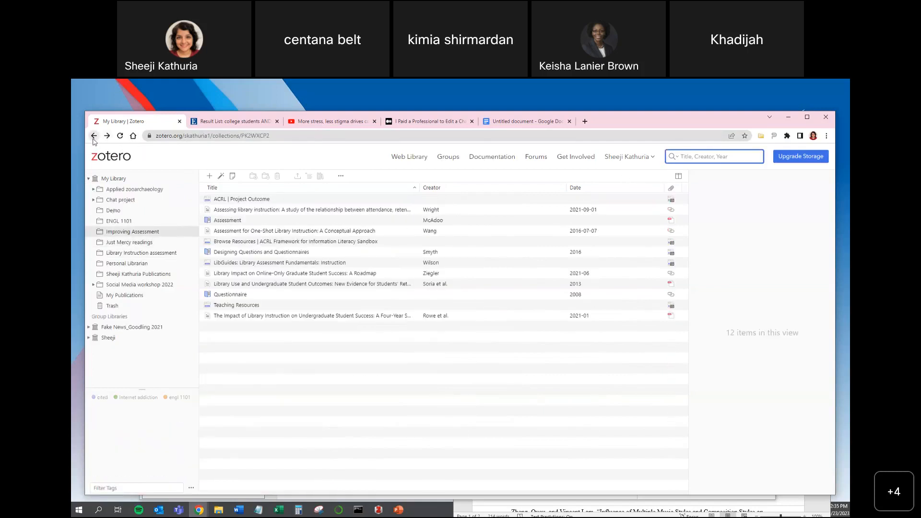
left_click(623, 158)
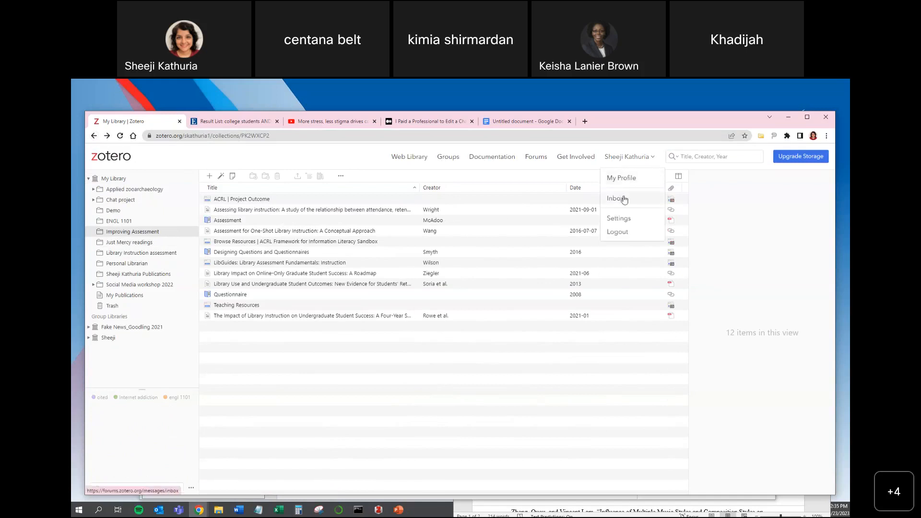
left_click(620, 219)
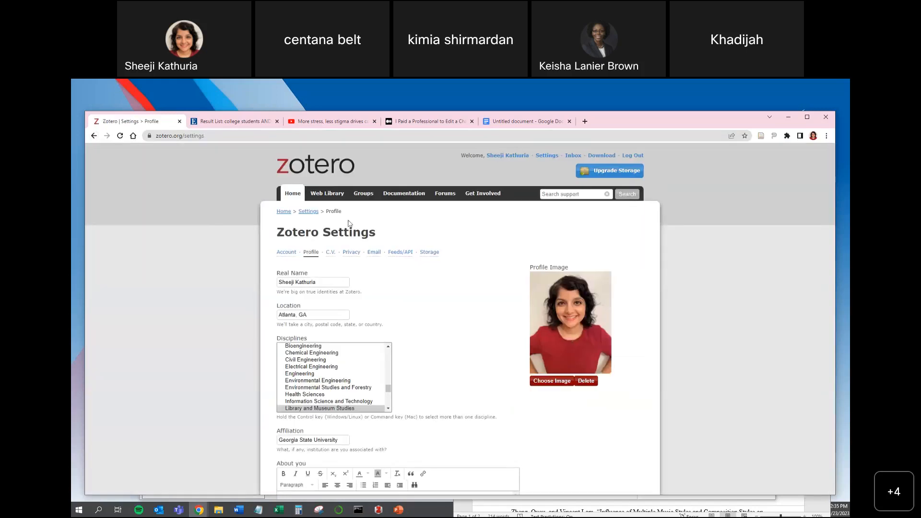
left_click(282, 255)
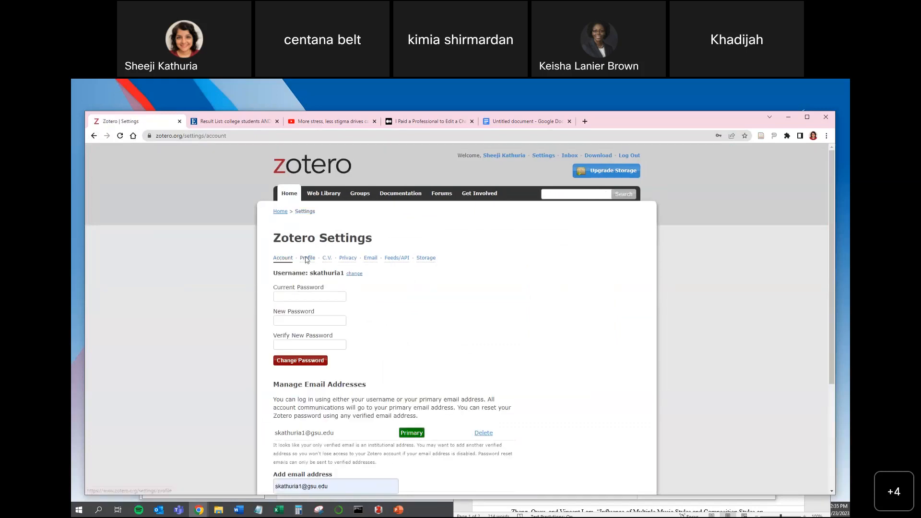
- Show the Profile section of the Zotero account settings and look over its fields
left_click(306, 257)
scroll(383, 261, "down", 3)
scroll(382, 260, "up", 3)
scroll(383, 259, "up", 5)
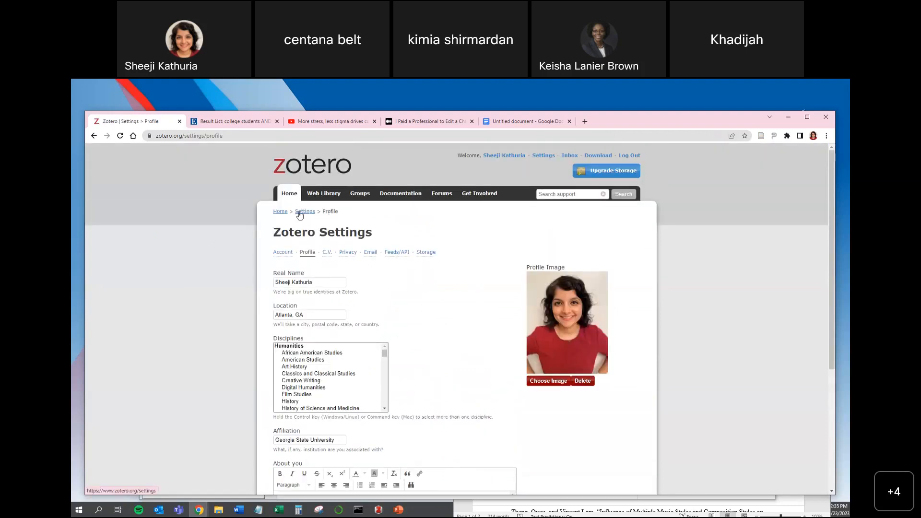
- Open the Zotero forums and look through the first page of recent discussions
left_click(450, 197)
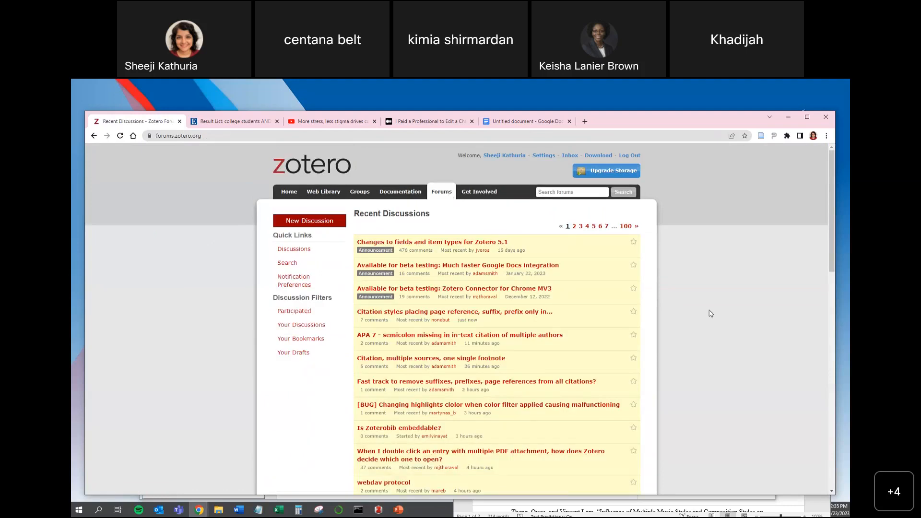
scroll(710, 314, "down", 3)
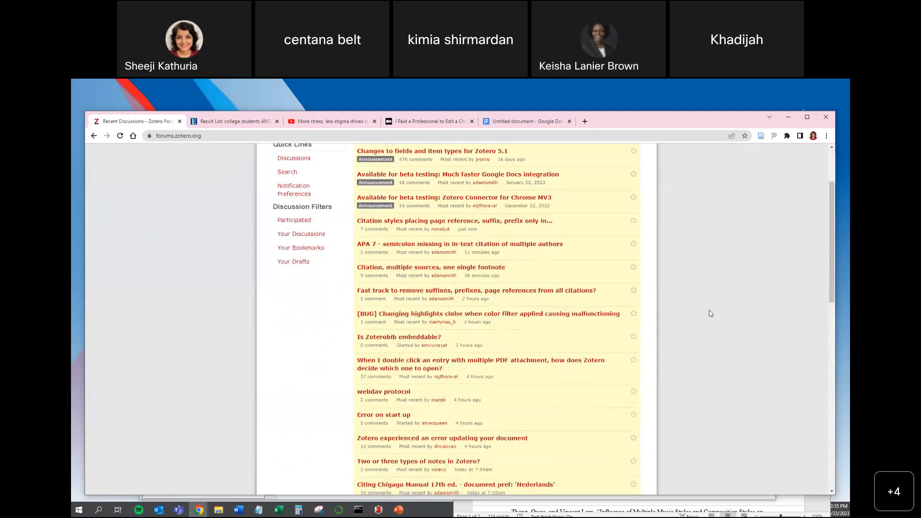
scroll(710, 313, "down", 15)
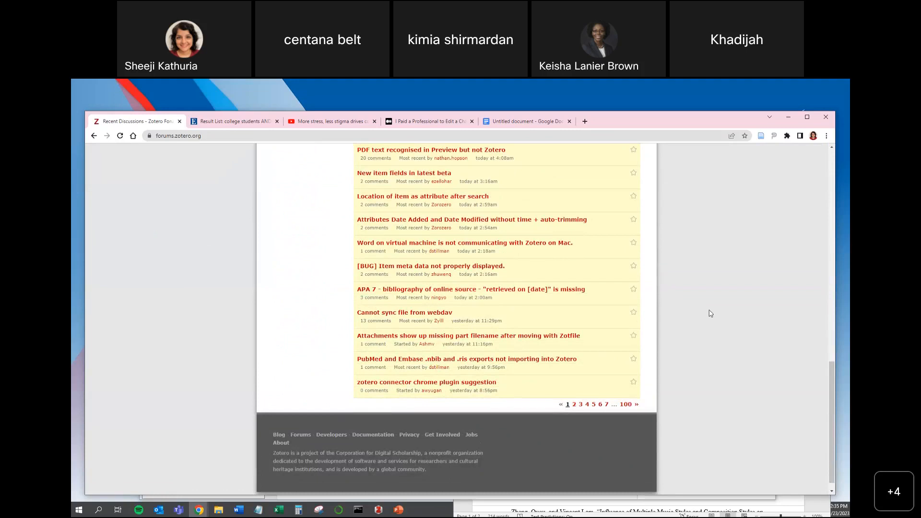
scroll(717, 329, "up", 15)
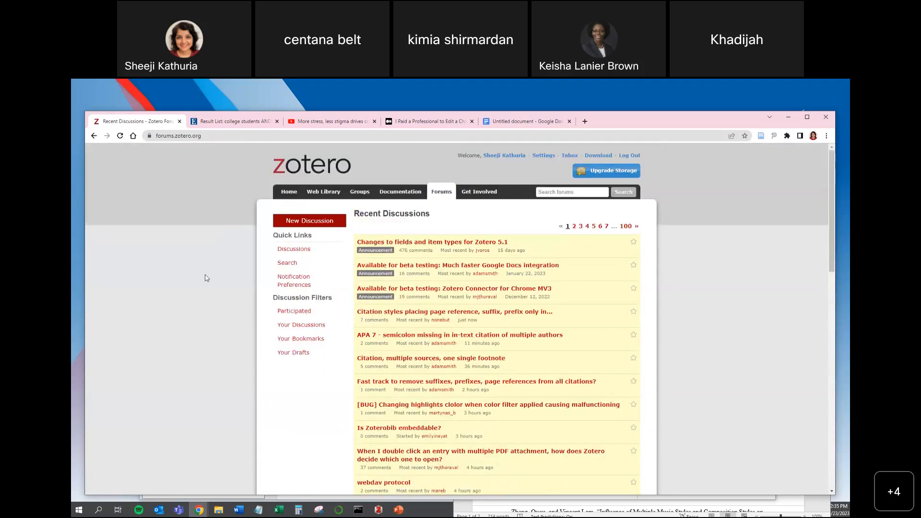
- View the account's Zotero groups and open the web library, showing its account options
left_click(360, 191)
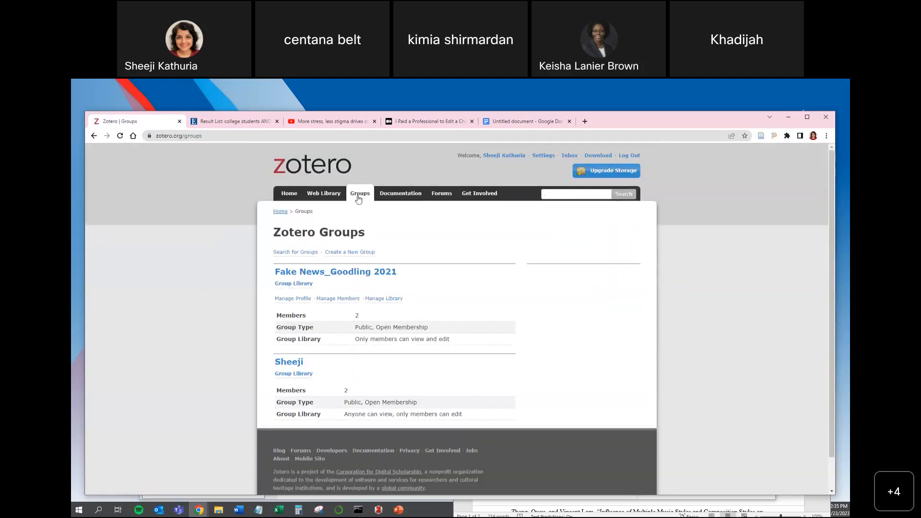
left_click(332, 195)
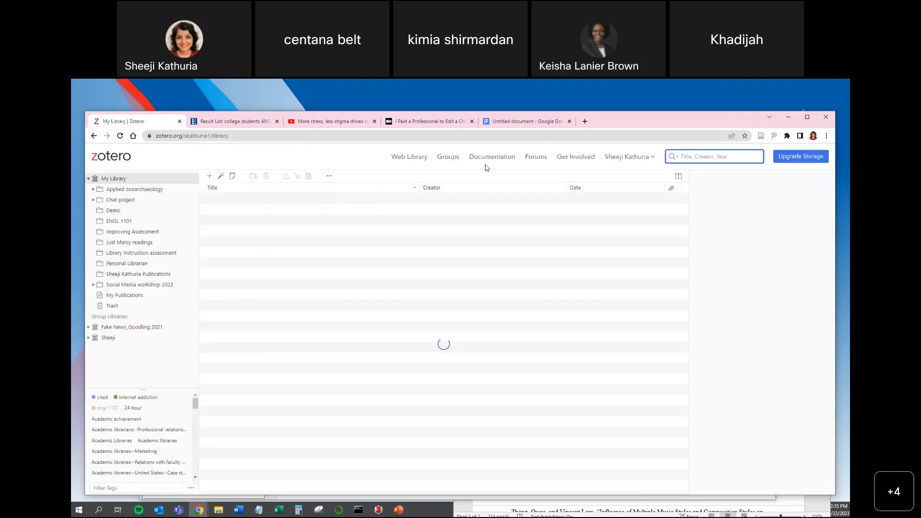
mouse_move(636, 162)
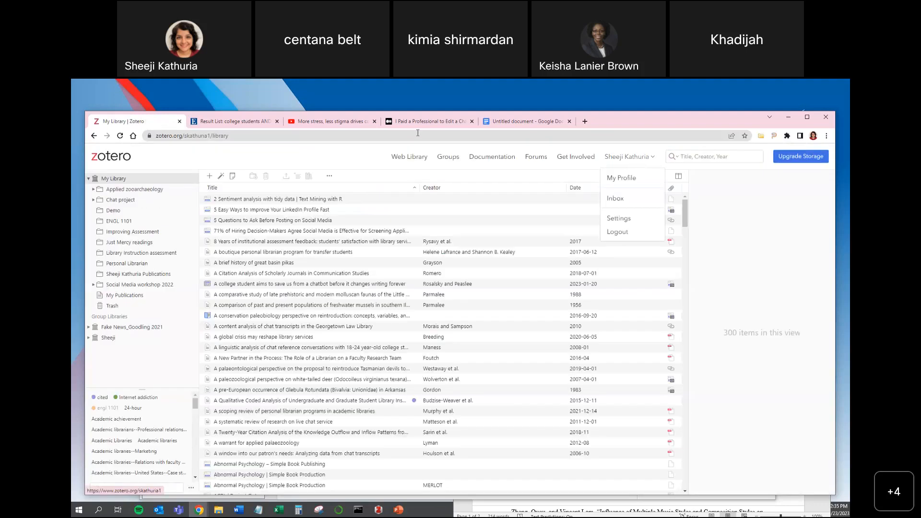
- Return from the web library to the groups page and open the Zotero home page
left_click(94, 137)
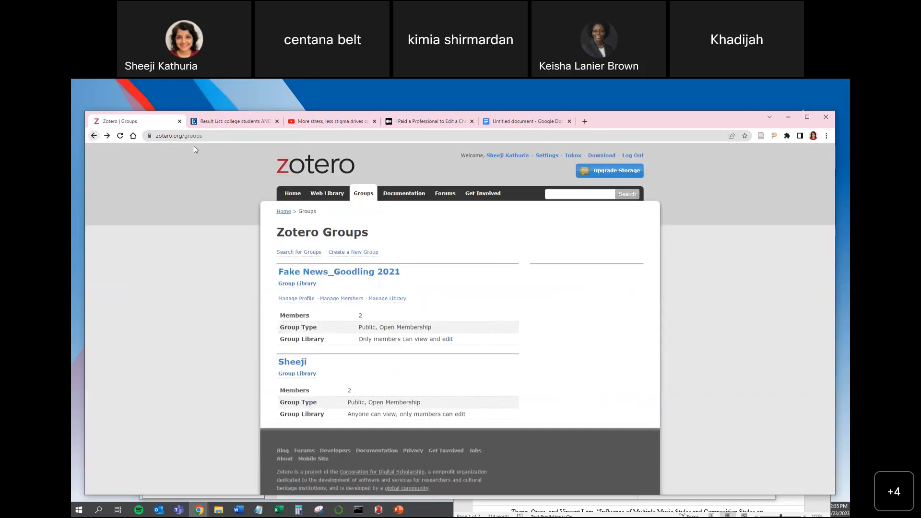
left_click(293, 194)
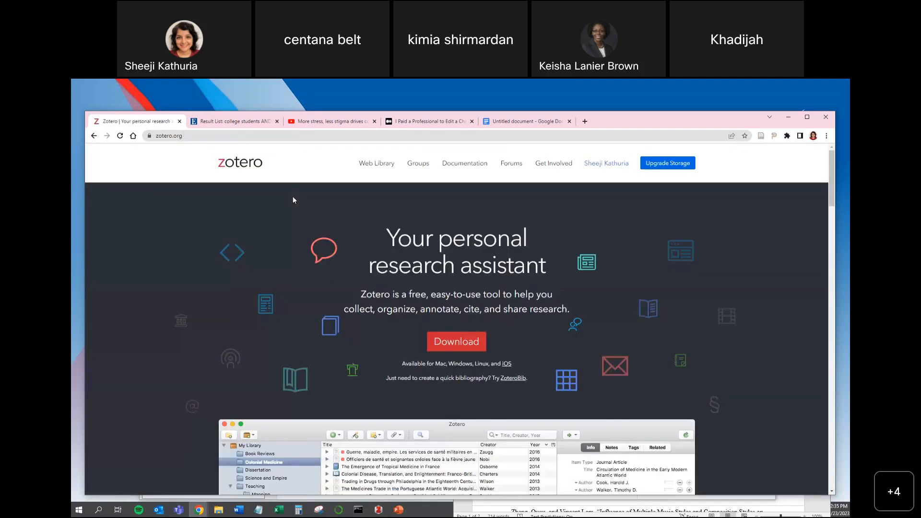
key("alt+Tab")
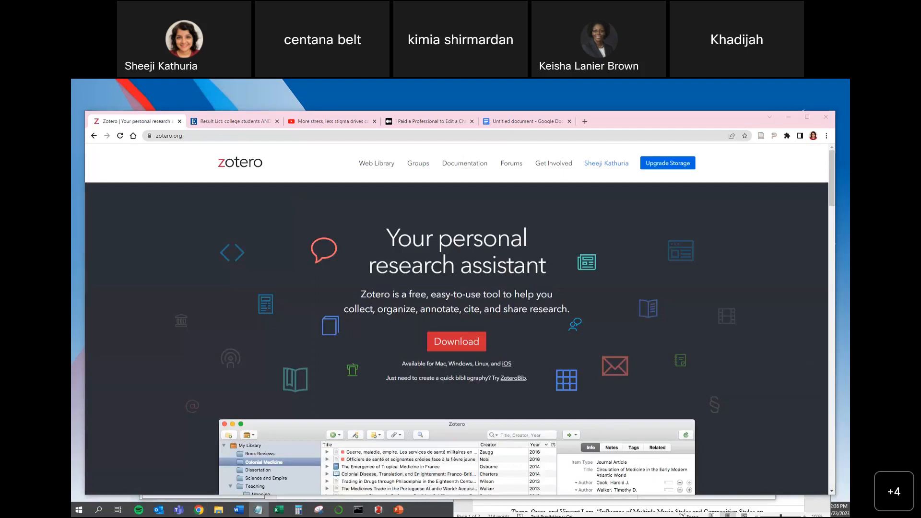